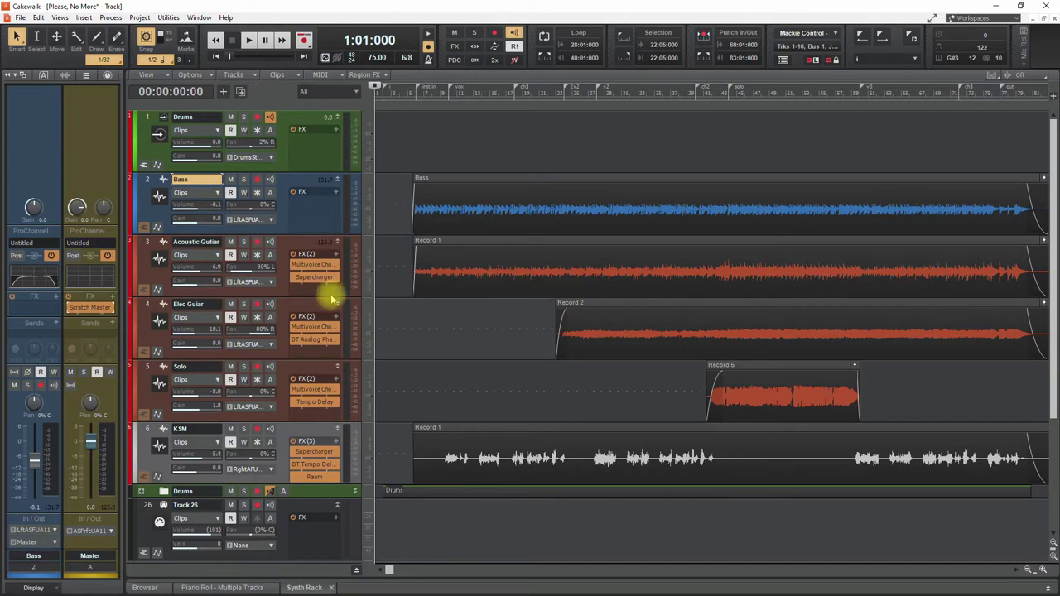
- Scroll down the 'Please, No More' track list to review each track's FX bin
scroll(332, 296, "down", 2)
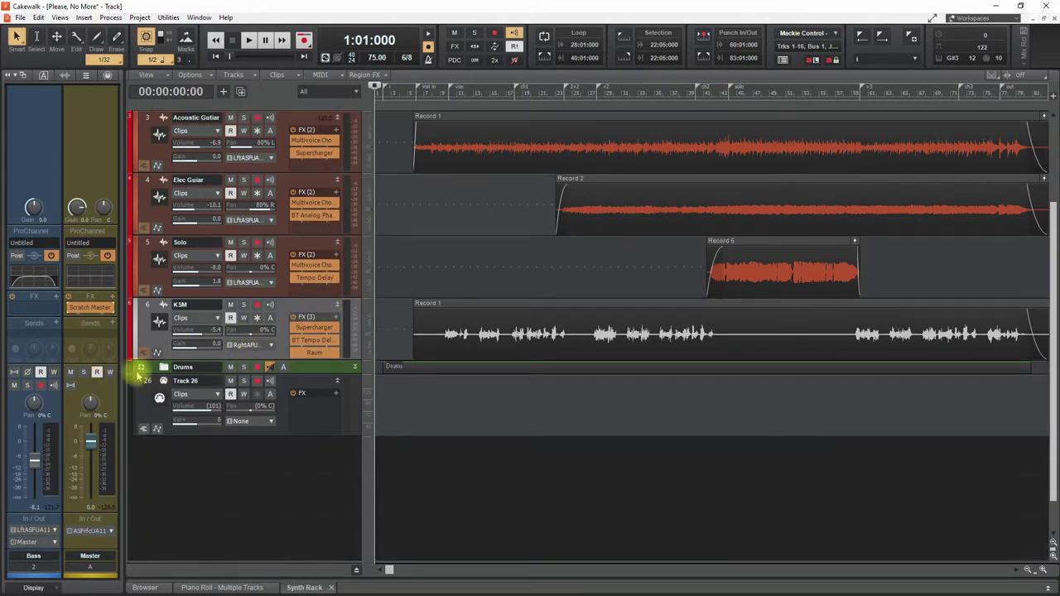
- Expand the Drums folder, enlarge and select MIDI Drums, and play from bar 2
left_click(142, 370)
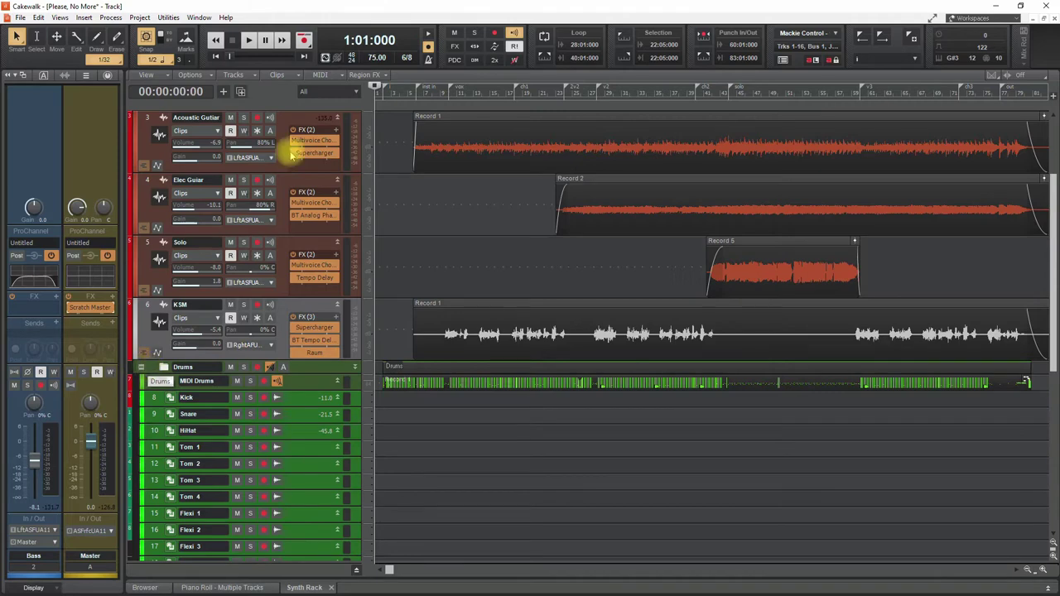
left_click(381, 92)
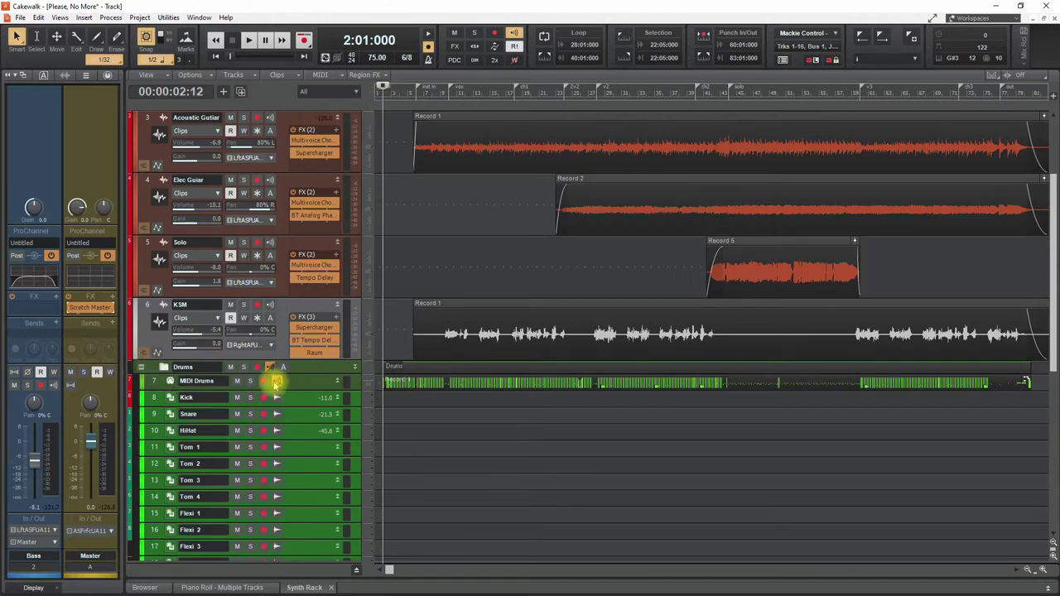
scroll(282, 375, "down", 3)
left_click_drag(303, 224, 303, 344)
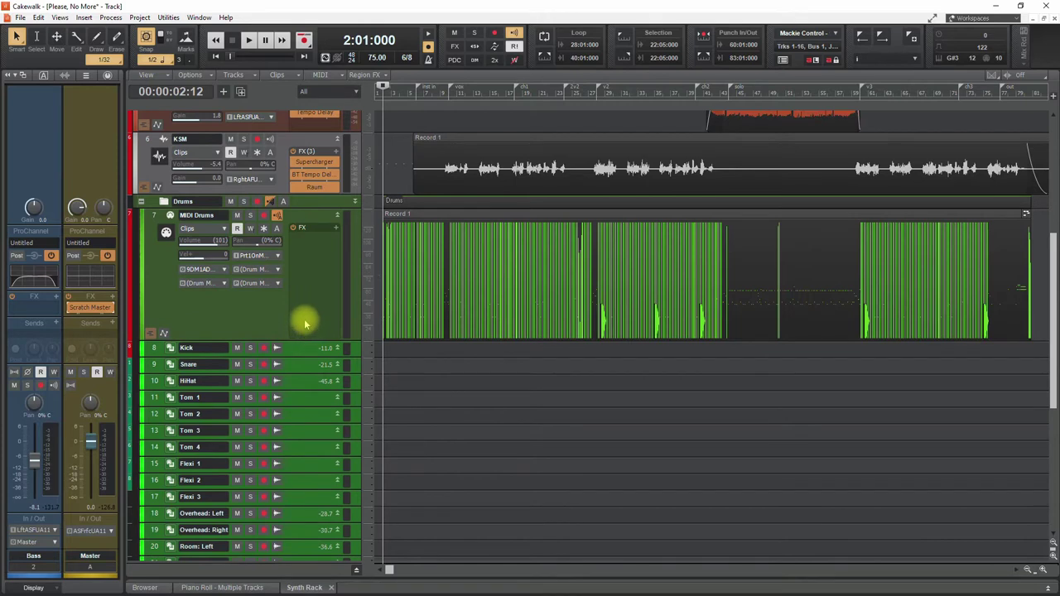
left_click(305, 332)
scroll(236, 304, "down", 2)
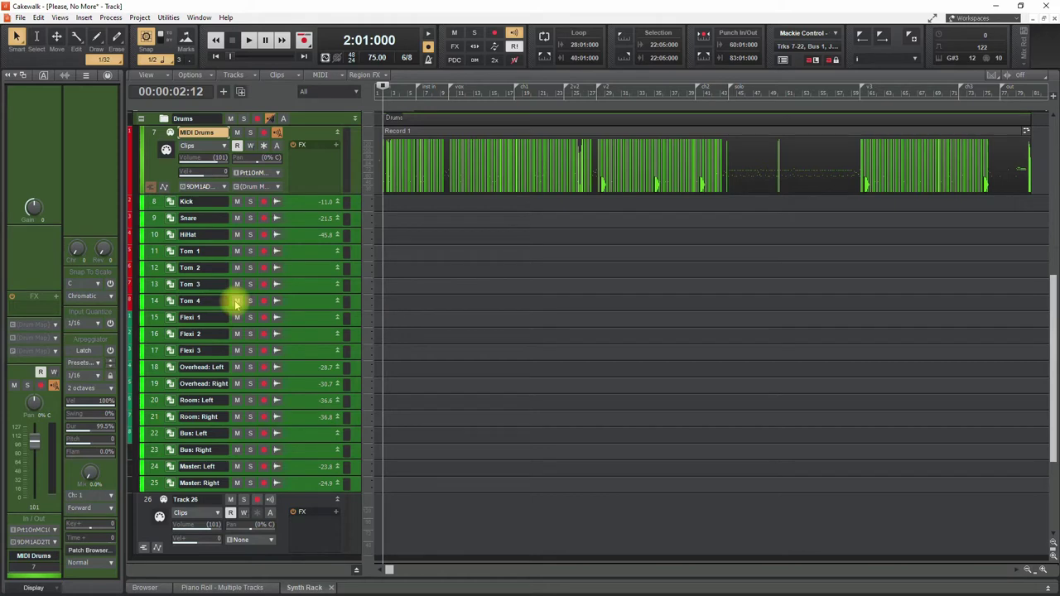
key("space")
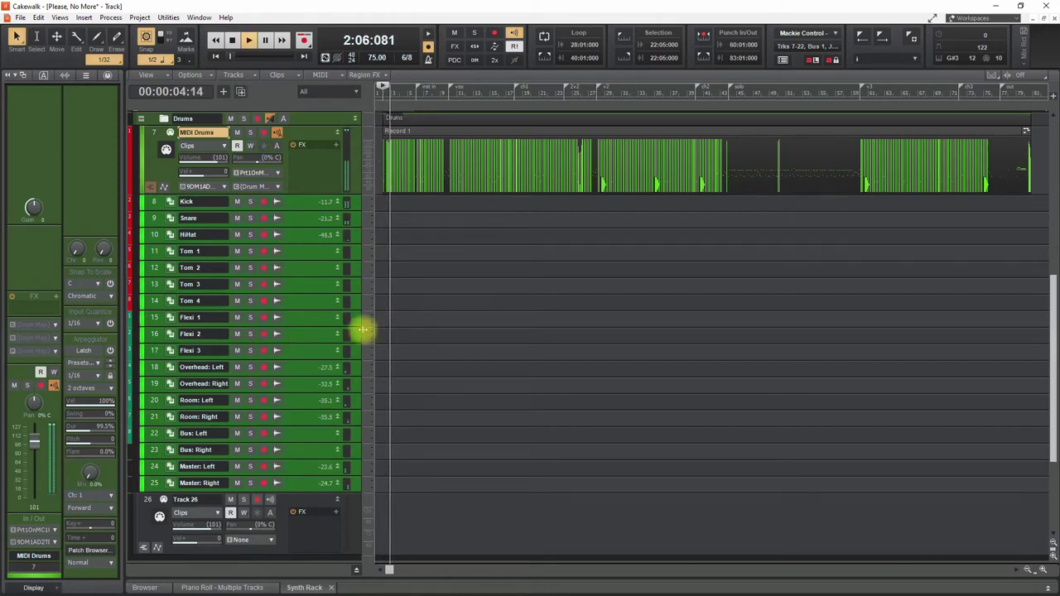
- Review the Kick track's Addictive Drums 2 kit, stop playback, and close the plugin window
left_click(171, 202)
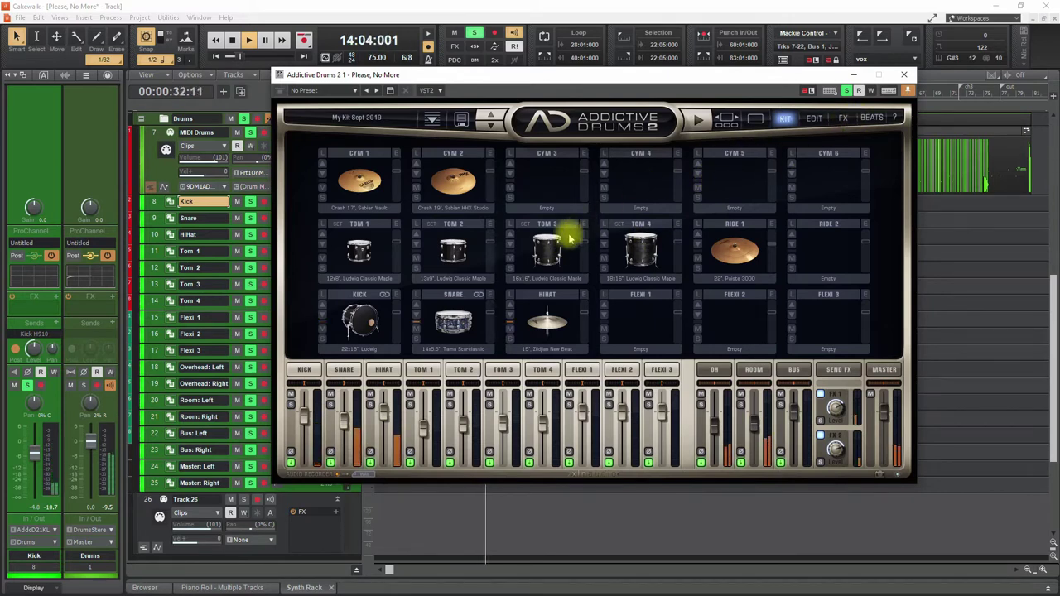
key("space")
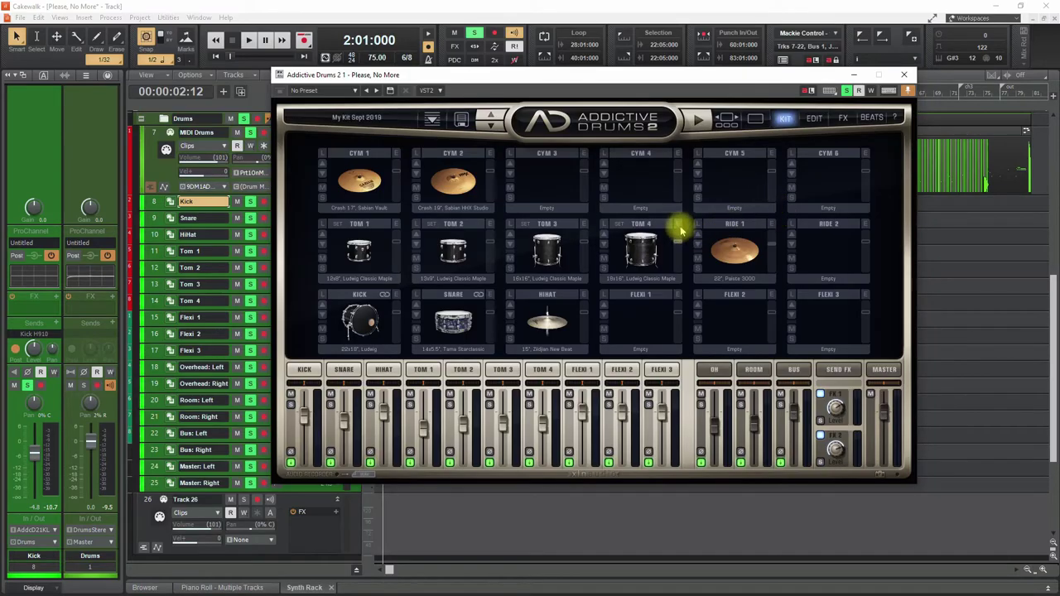
left_click(905, 75)
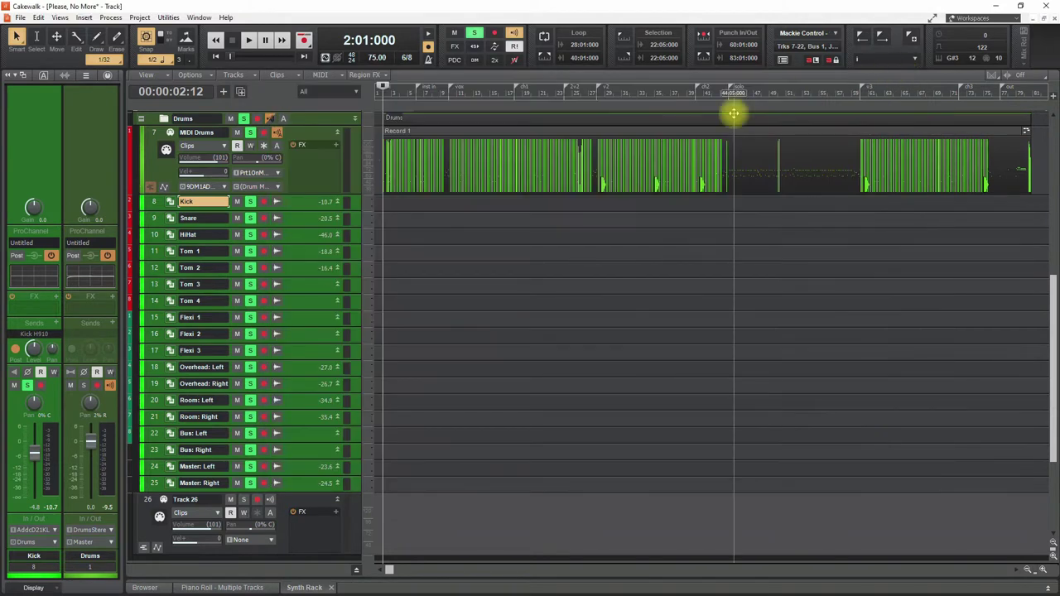
- Resume playback and show the maximized MultiDock's Piano Roll - Multiple Tracks tab
key("space")
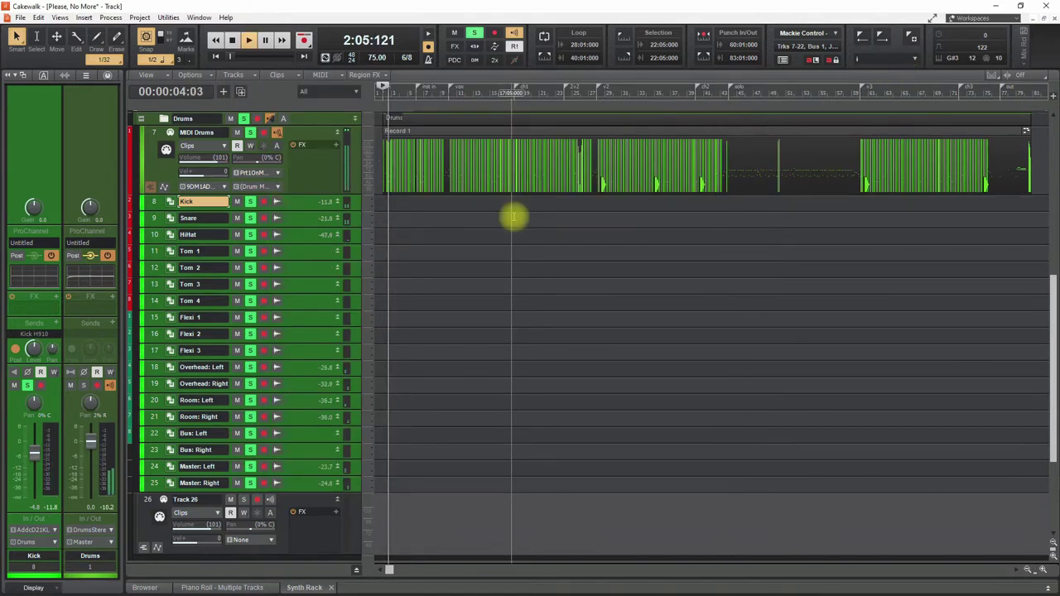
key("d")
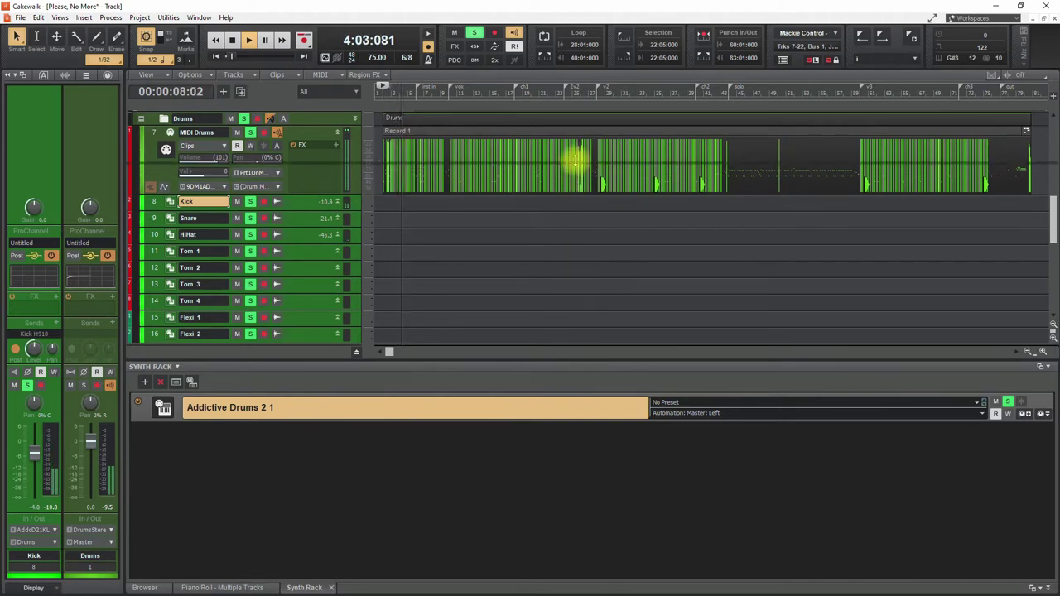
key("shift+d")
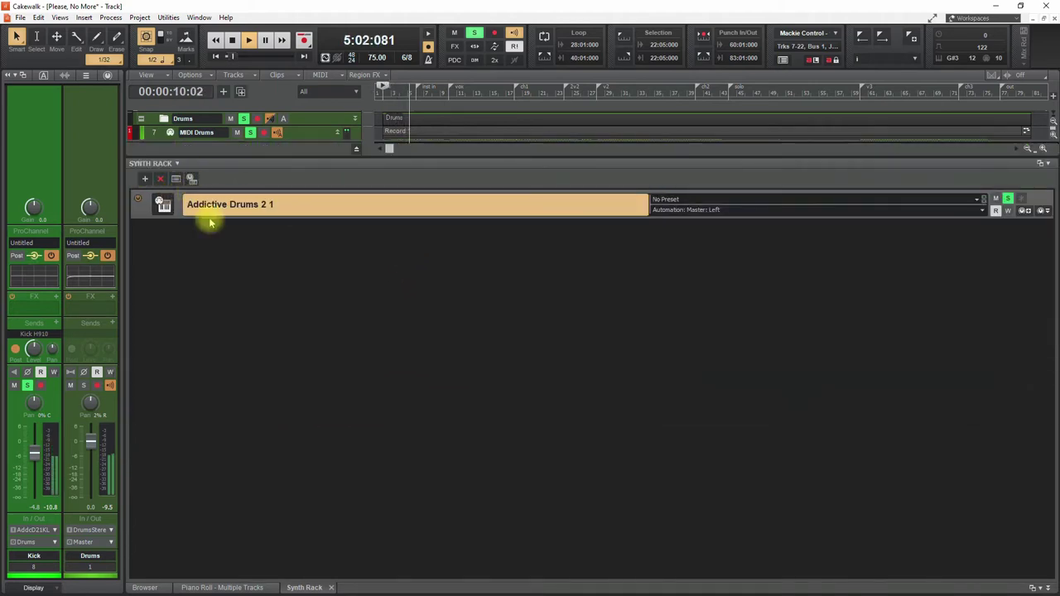
left_click(234, 587)
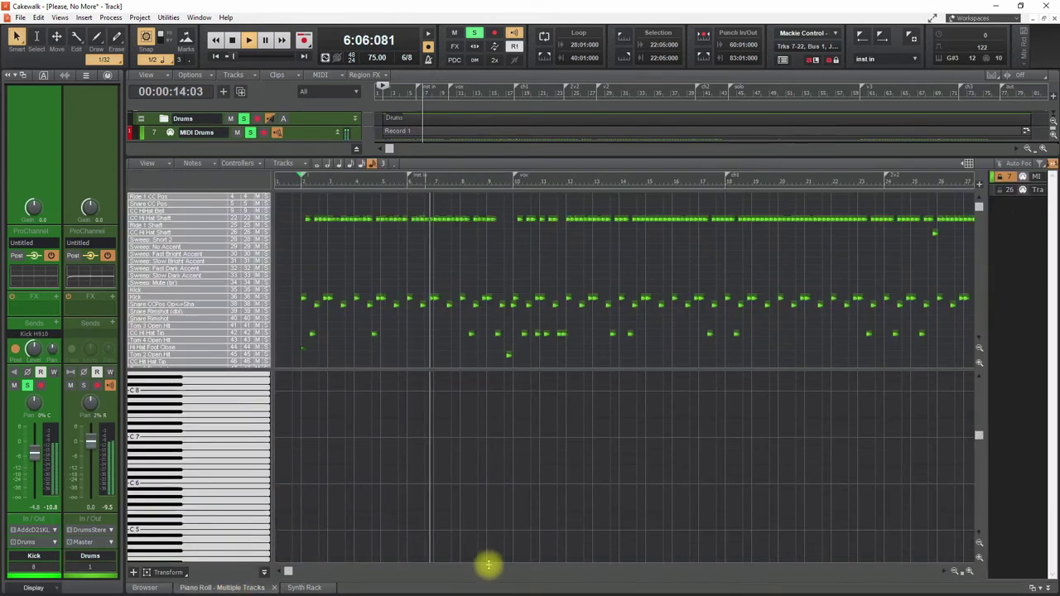
- Raise the controller pane, select MIDI Drums, and zoom the piano roll in horizontally
left_click_drag(488, 566, 485, 457)
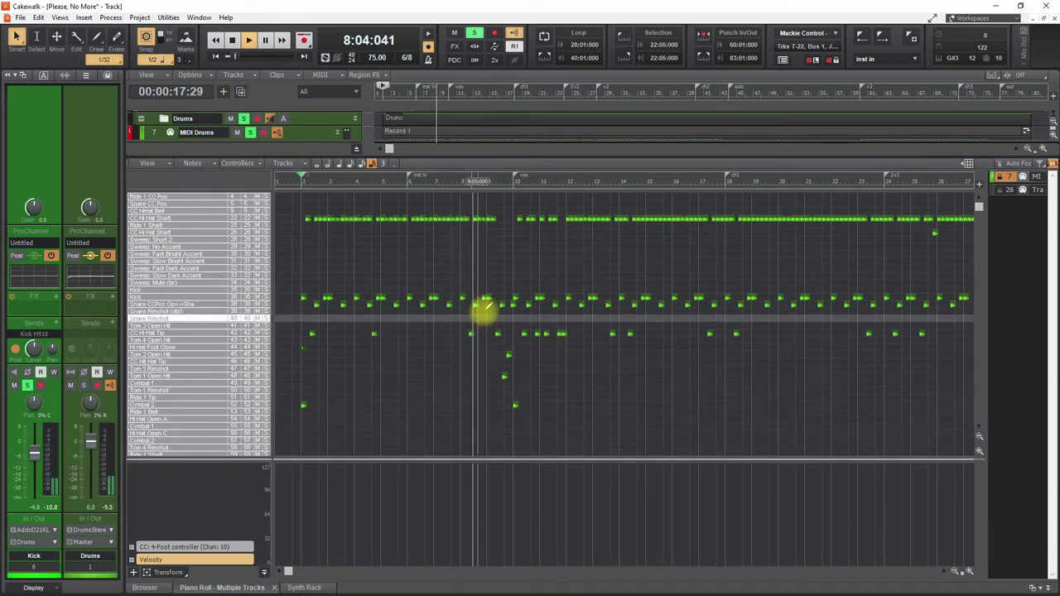
scroll(154, 134, "down", 1)
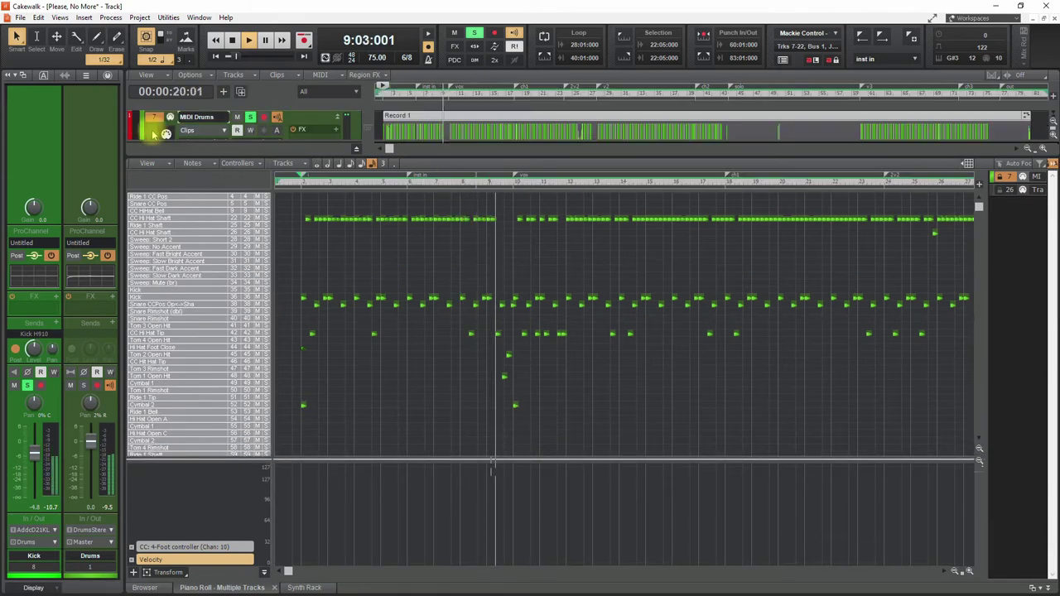
left_click(153, 134)
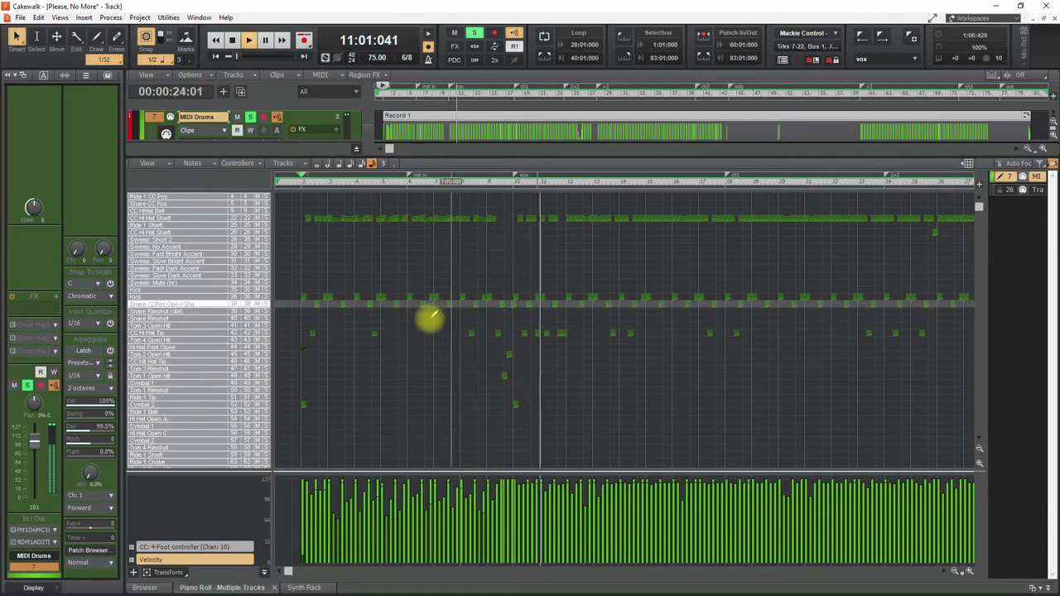
left_click(968, 571)
left_click(969, 571)
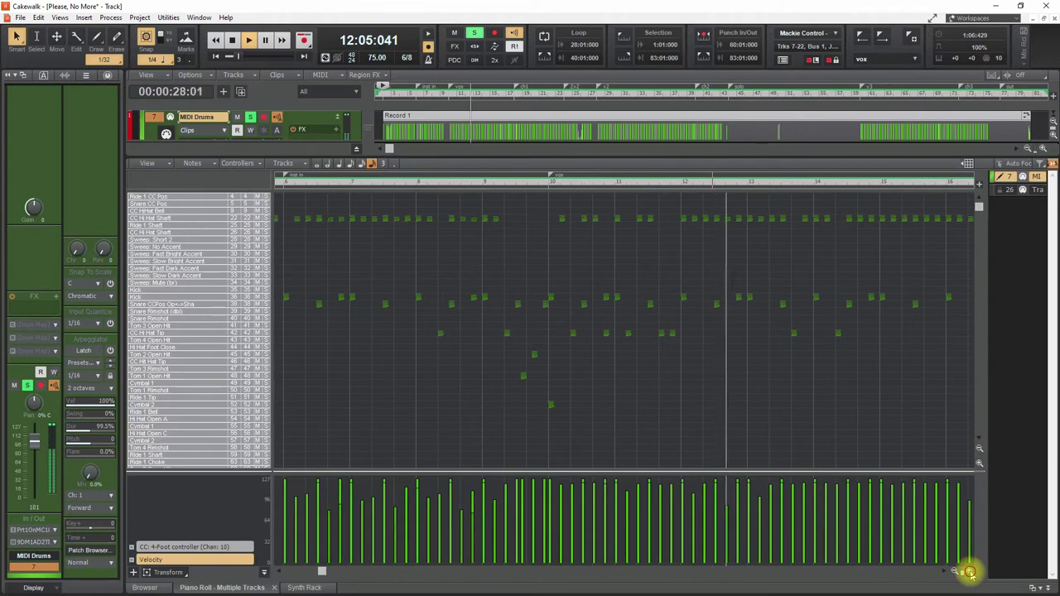
left_click(969, 571)
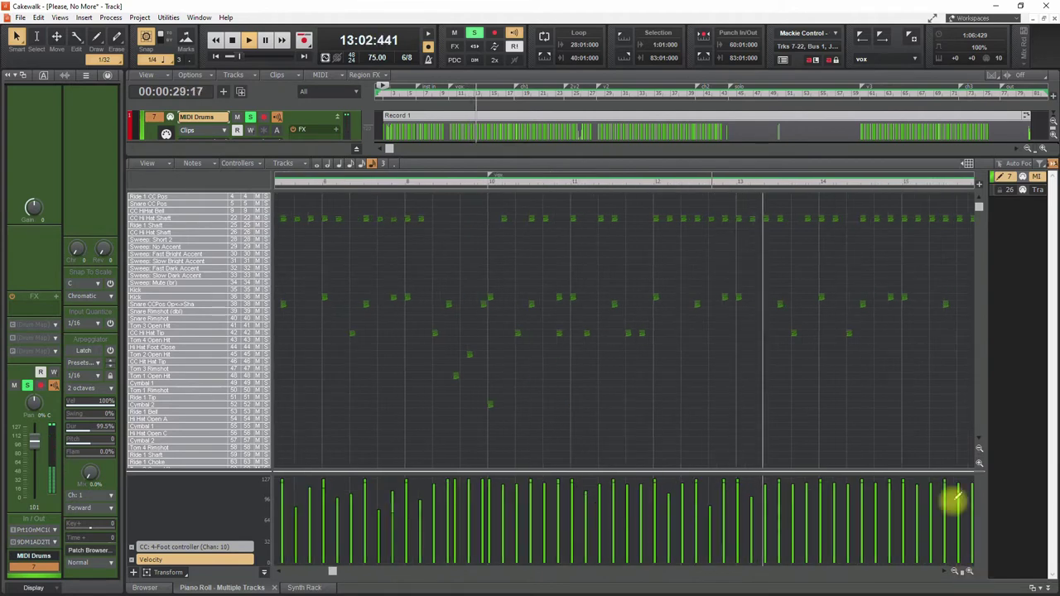
- Widen the piano roll's track list and show the CC 4-Foot controller lane
left_click(964, 341)
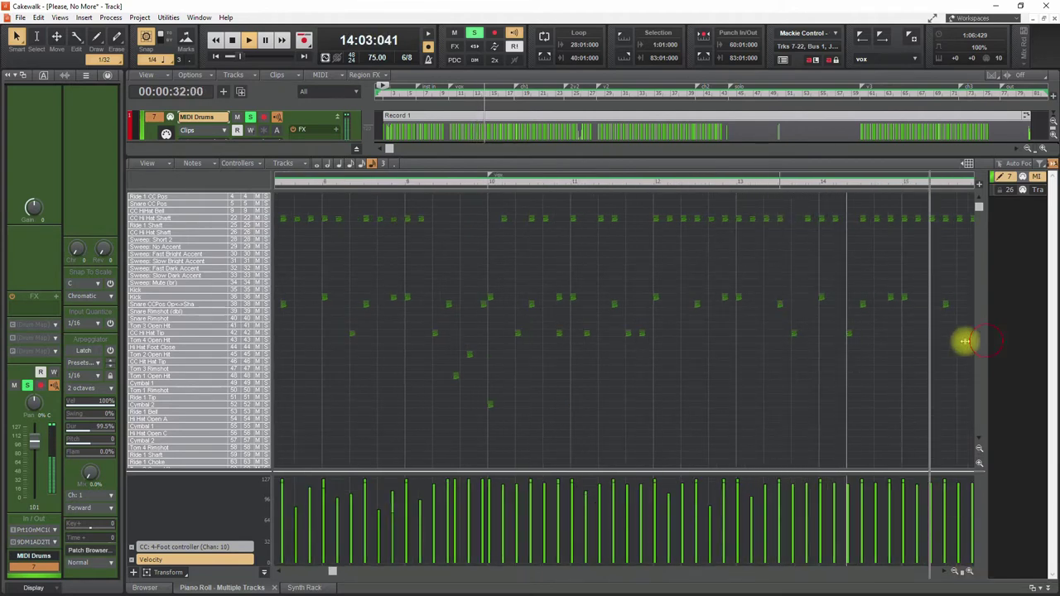
left_click_drag(965, 341, 931, 343)
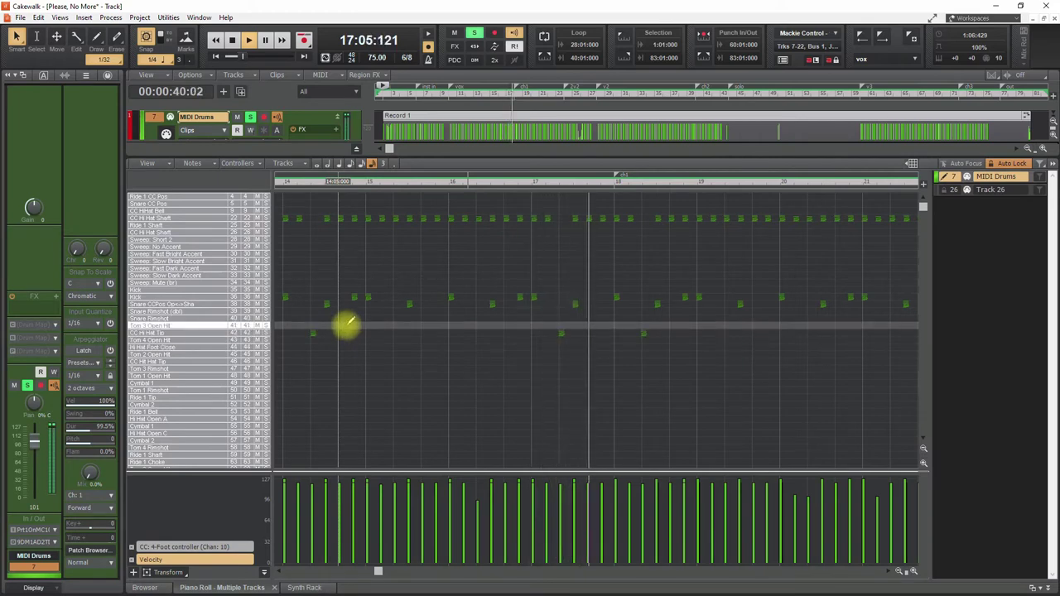
left_click(203, 548)
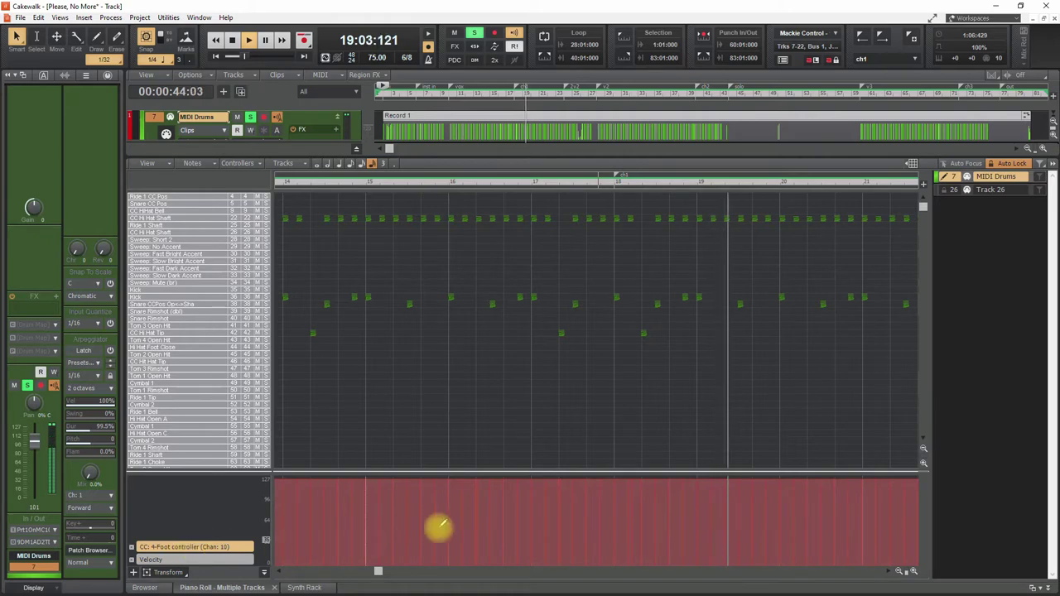
- Stop playback at 2:01:000 and enlarge the note grid above the CC 4-Foot lane
left_click(901, 571)
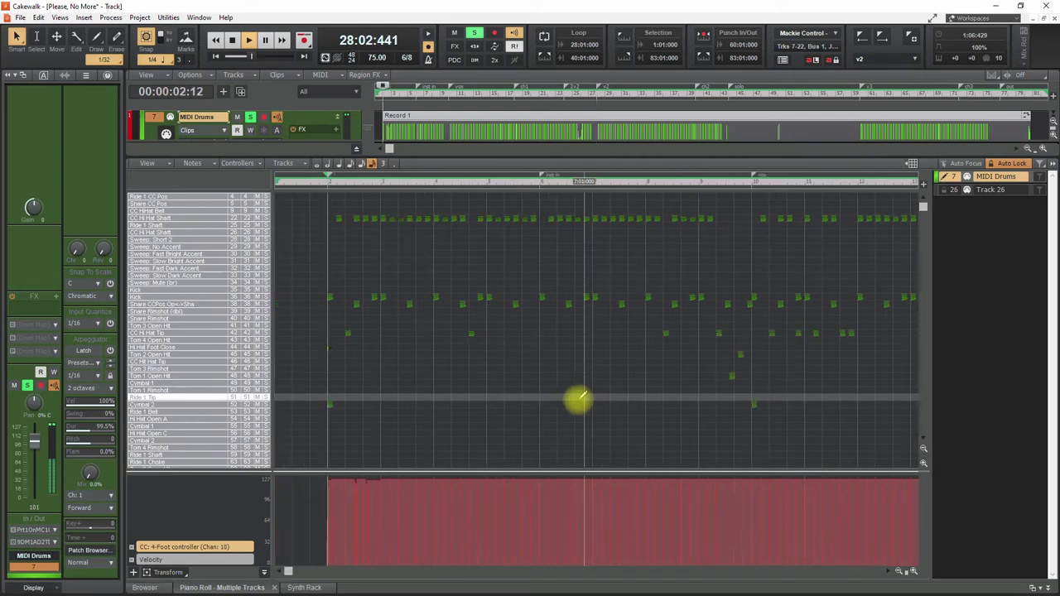
key("space")
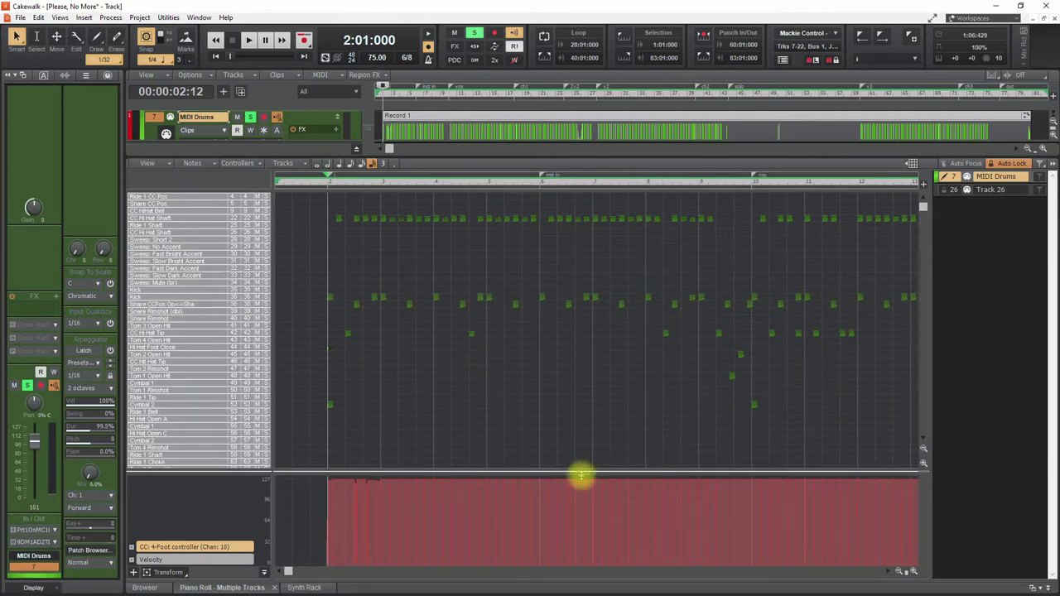
mouse_move(581, 478)
left_mouse_down()
mouse_move(574, 487)
mouse_move(579, 468)
mouse_move(580, 485)
left_mouse_up()
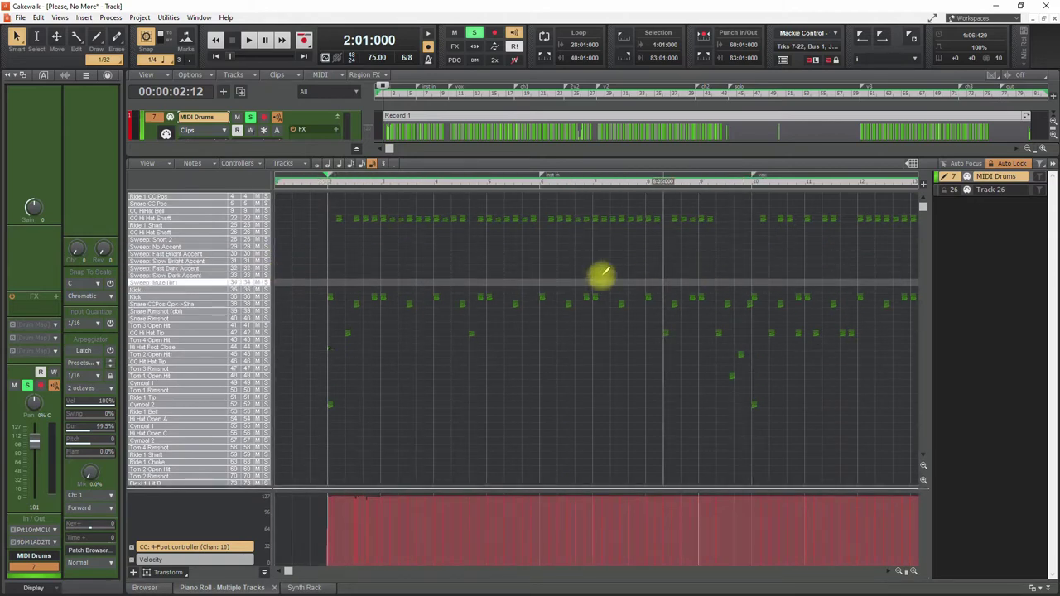
- Inspect the Quantize settings for the drum notes twice, cancelling each time without applying
left_click(110, 22)
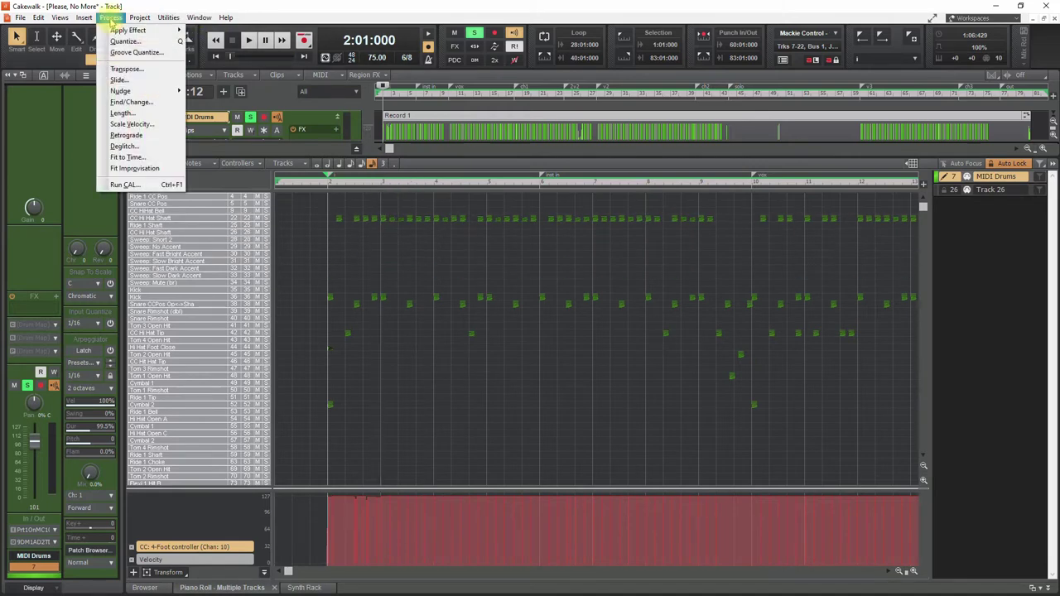
left_click(113, 46)
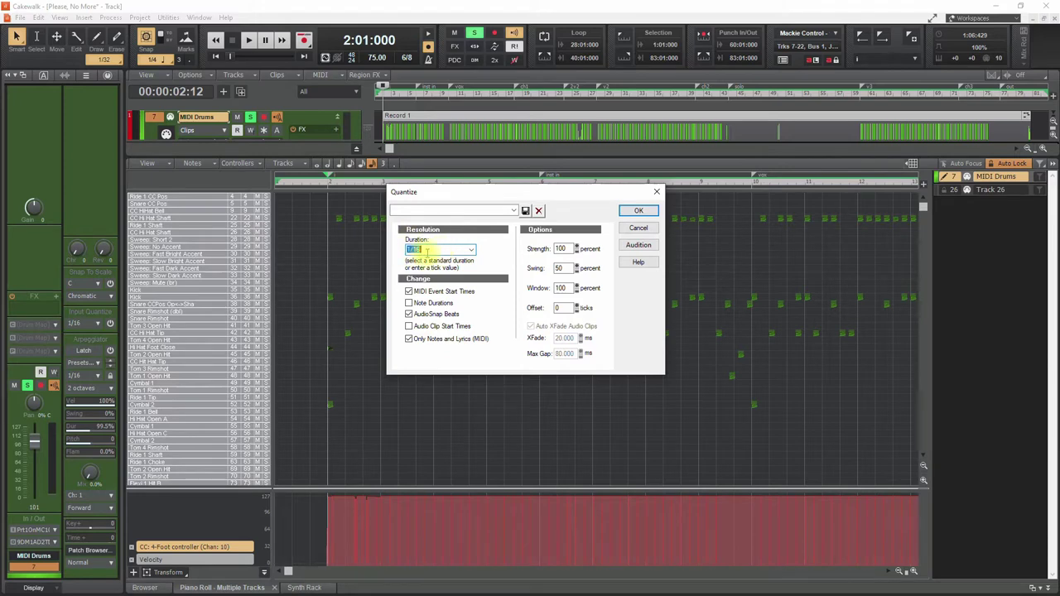
left_click(638, 231)
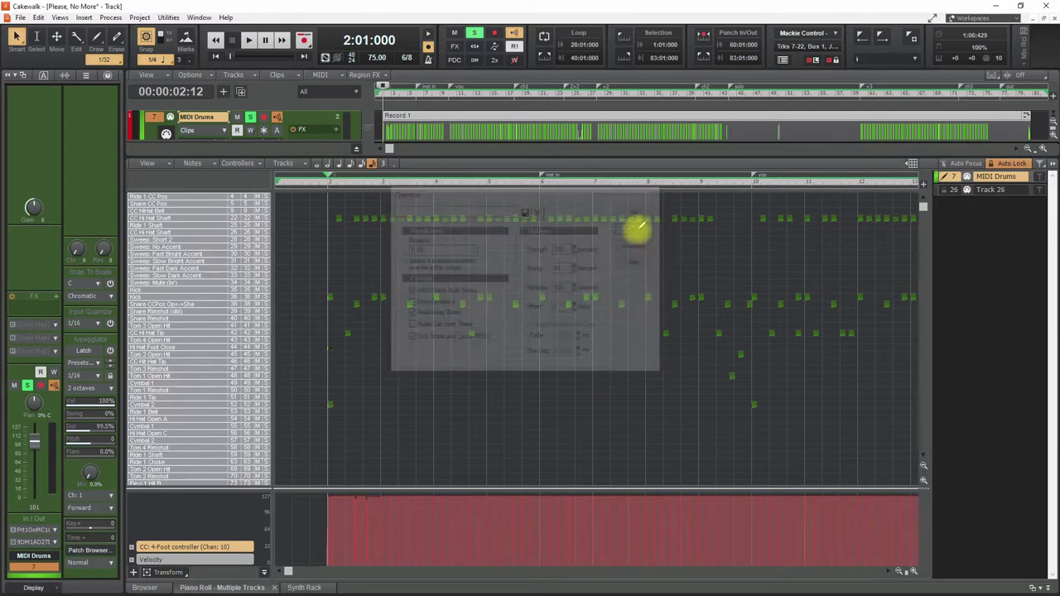
left_click_drag(343, 193, 598, 284)
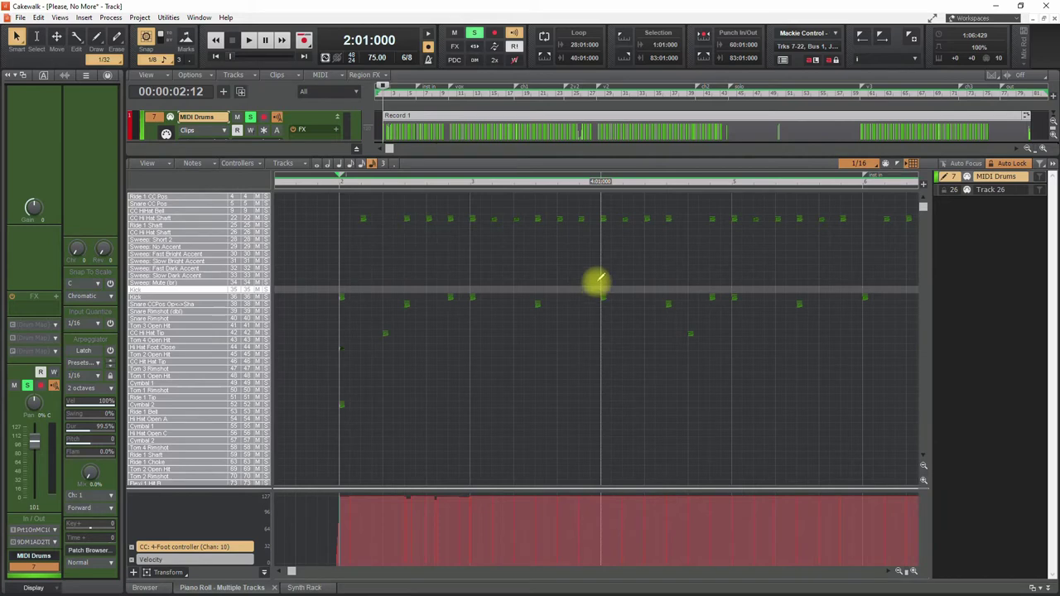
left_click_drag(598, 284, 392, 309)
key("q")
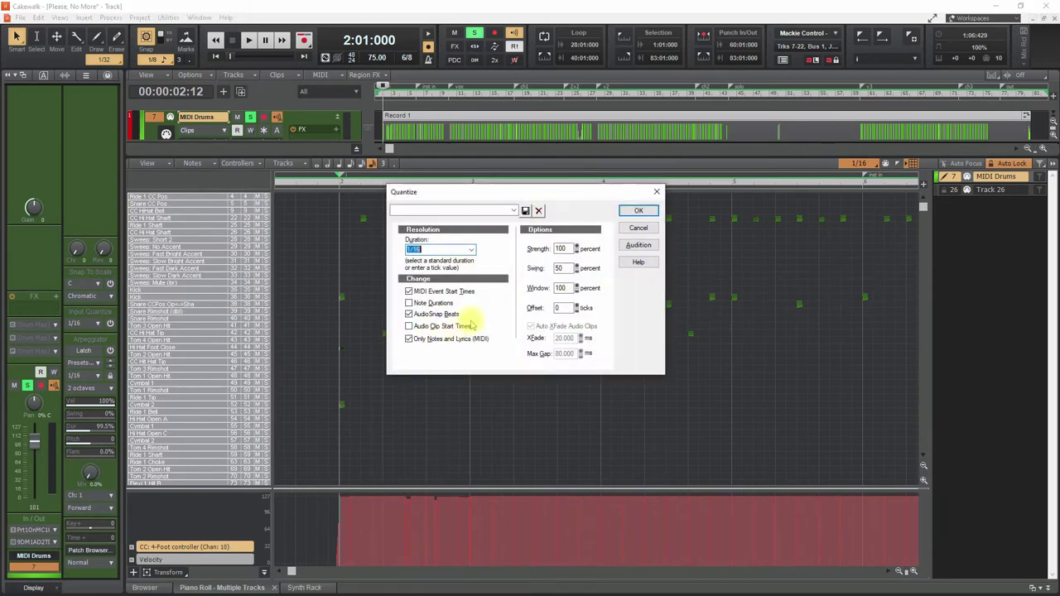
left_click(640, 230)
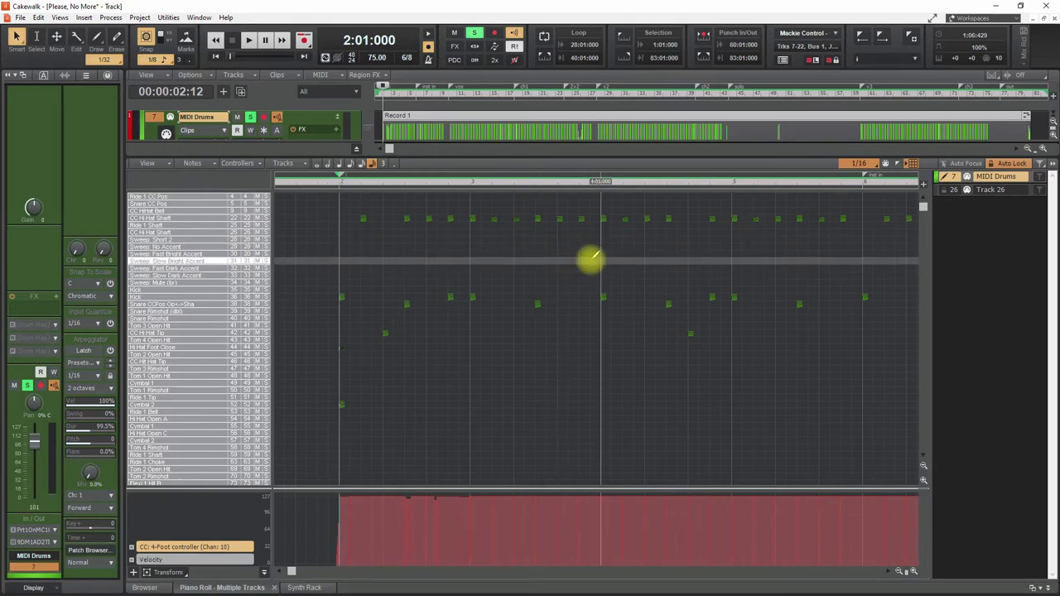
- Play the MIDI Drums part, zoom the piano roll out, and return to track view
key("space")
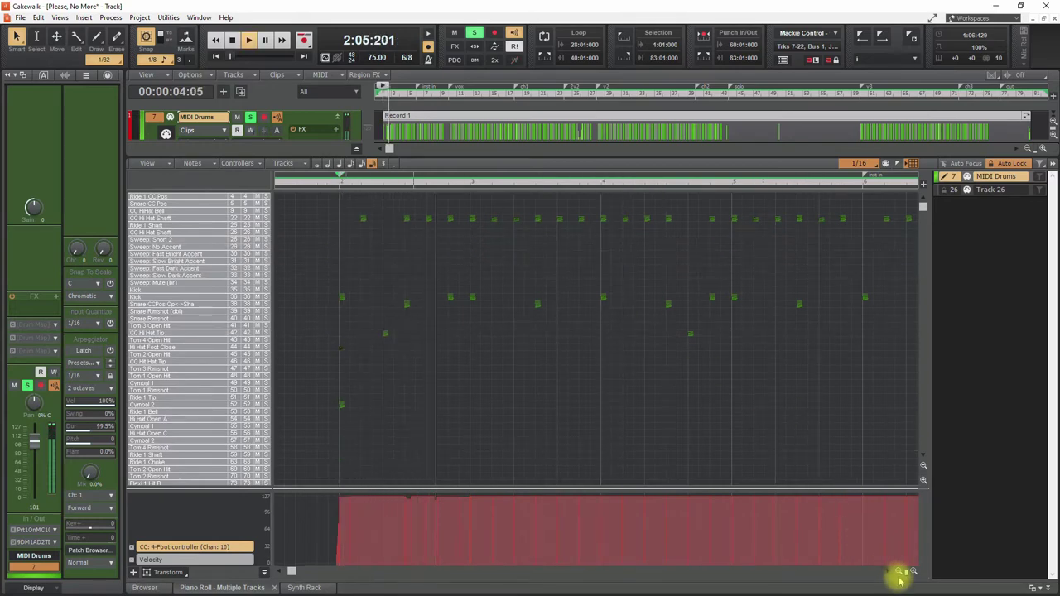
left_click(899, 571)
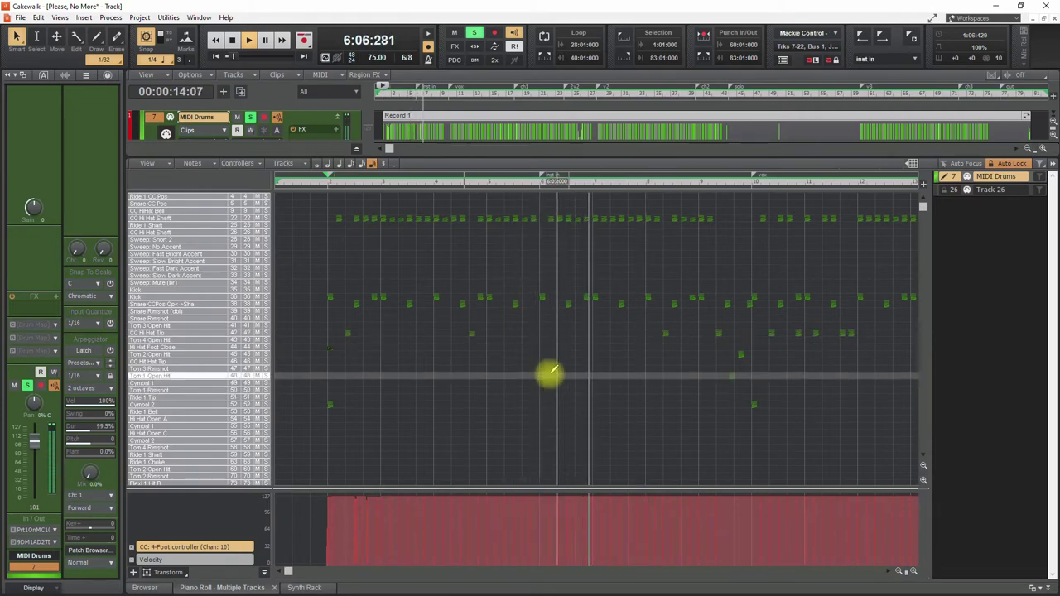
key("d")
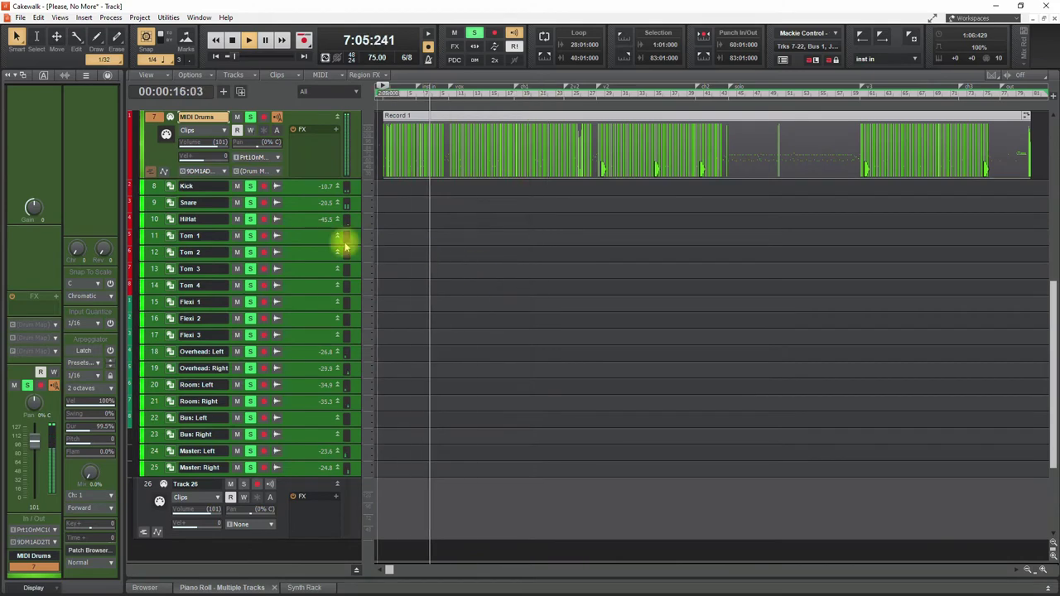
- Audition the Addictive Drums 2 kick, four toms and hi-hat pads
left_click(170, 187)
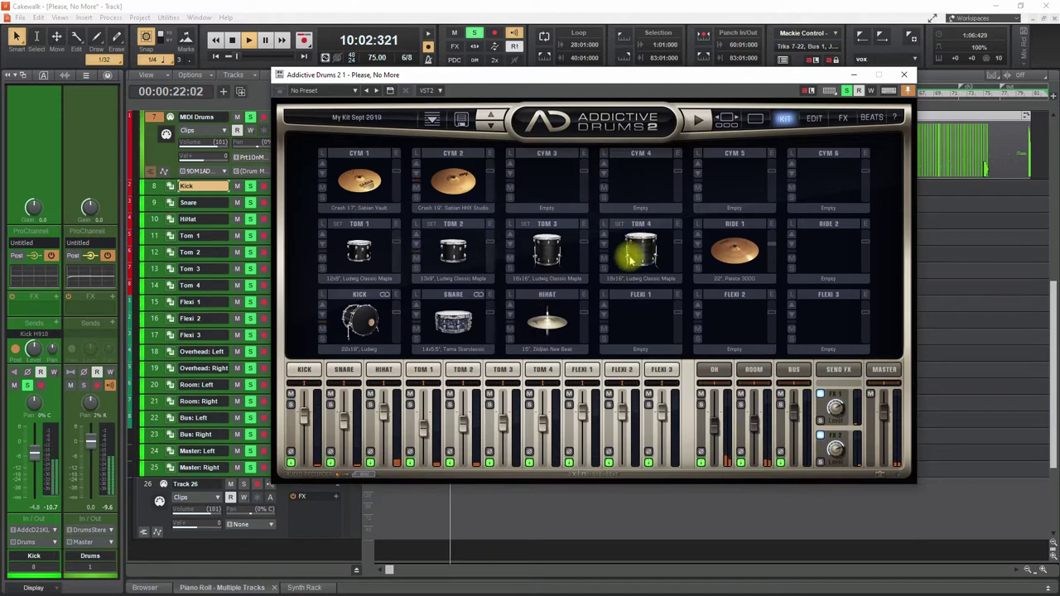
left_click(361, 319)
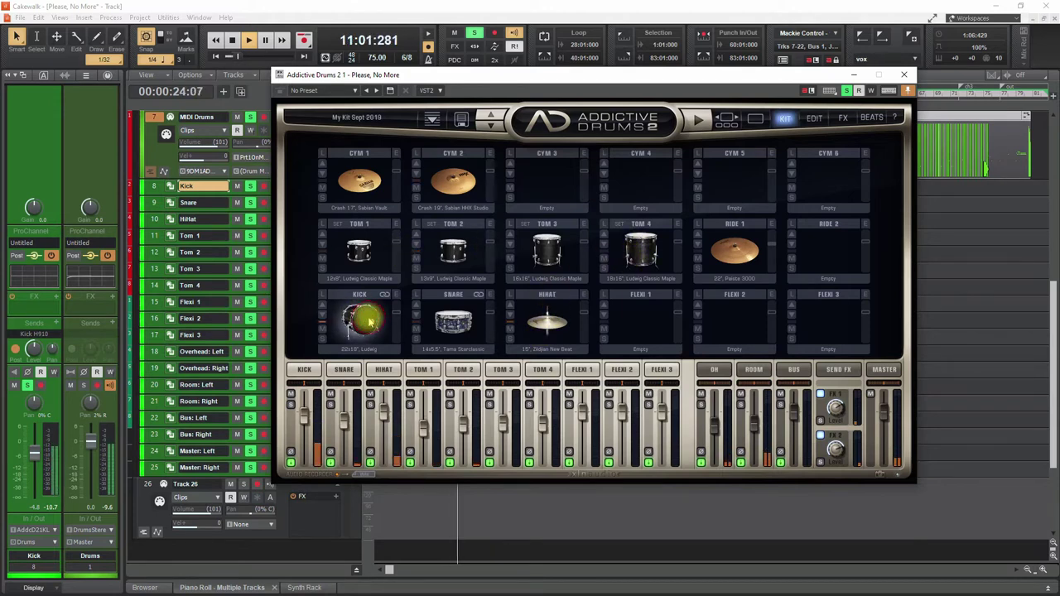
left_click(360, 248)
left_click(452, 248)
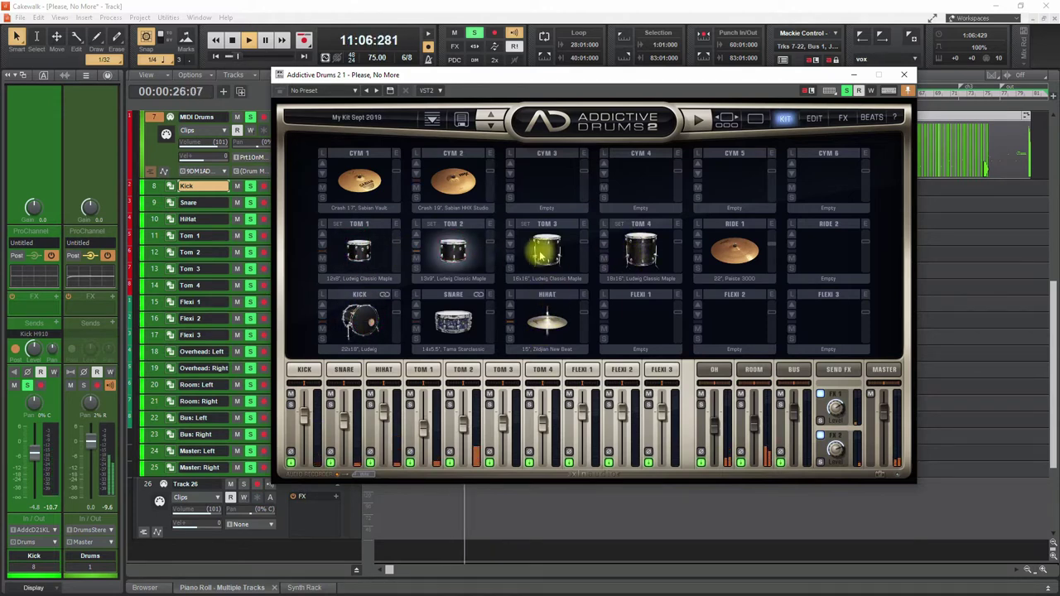
left_click(540, 251)
left_click(636, 248)
left_click(549, 313)
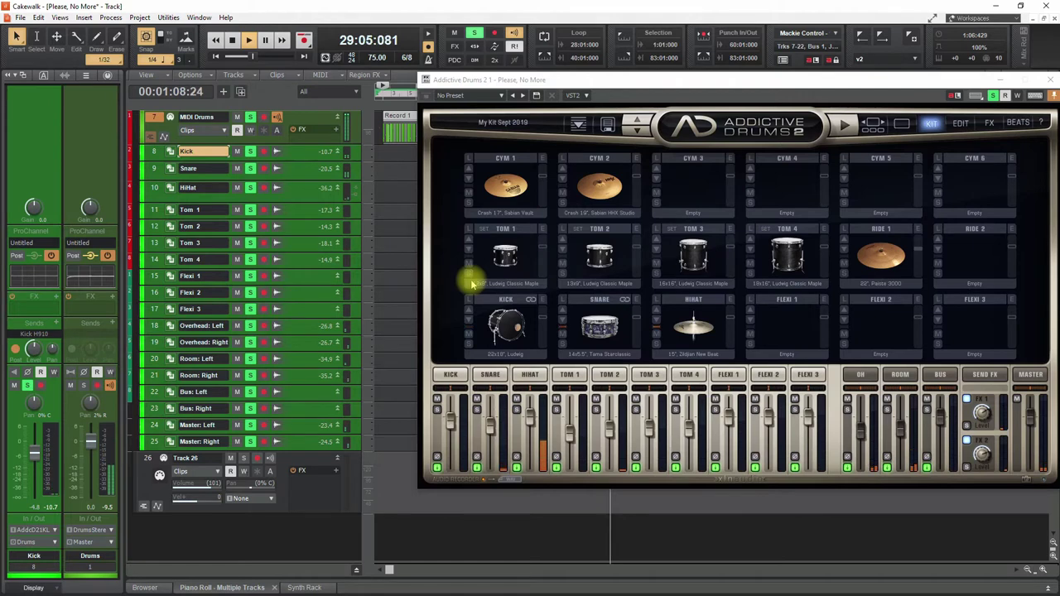
- Stop playback at 2:01:000 and close the Addictive Drums 2 window
key("space")
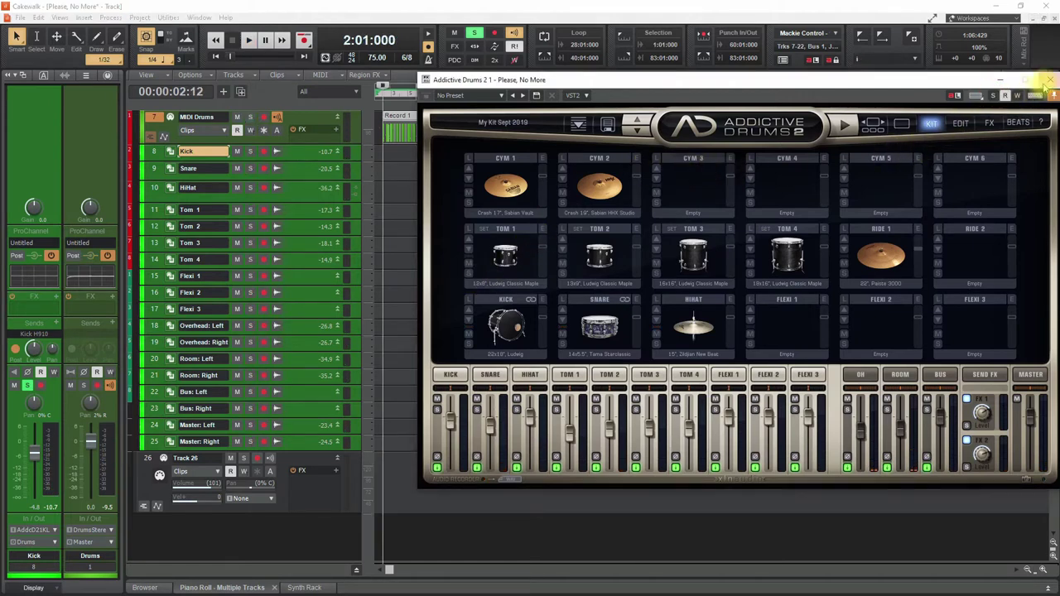
left_click(1050, 80)
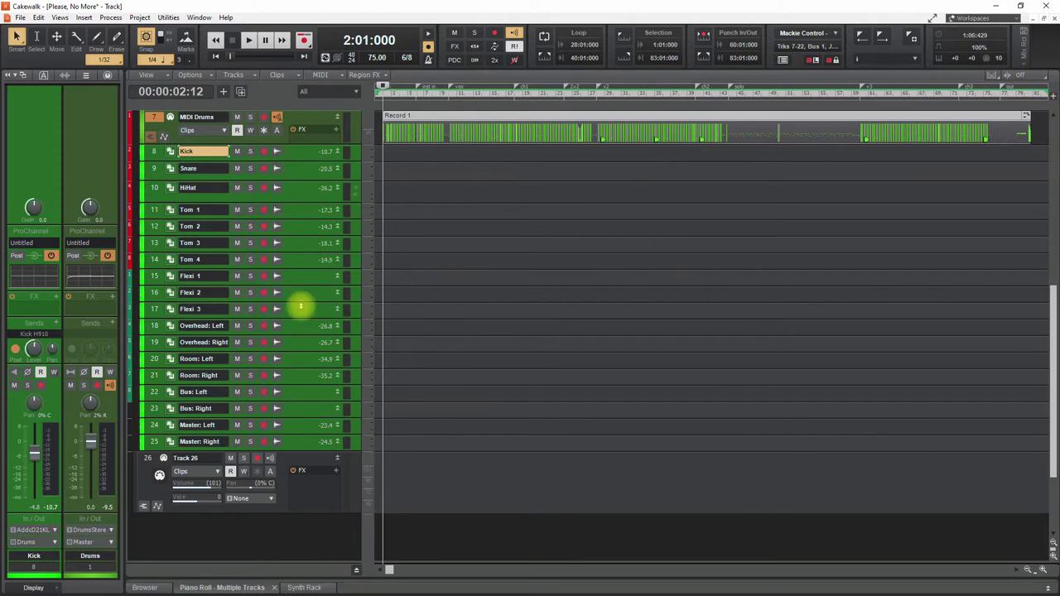
scroll(306, 300, "up", 3)
scroll(317, 301, "down", 1)
scroll(317, 300, "down", 1)
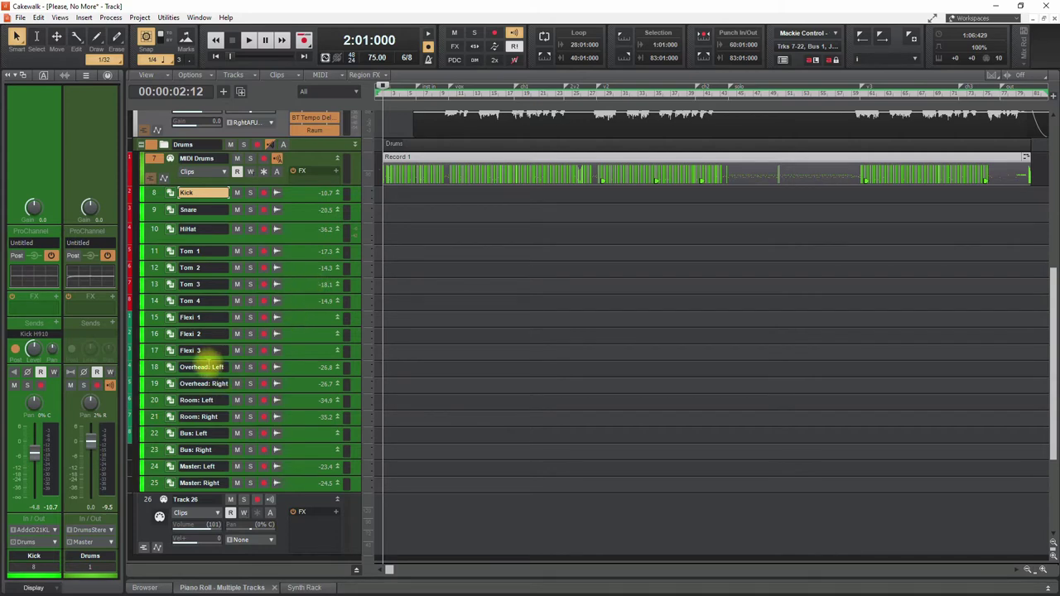
left_click(209, 366)
left_click_drag(302, 378, 303, 473)
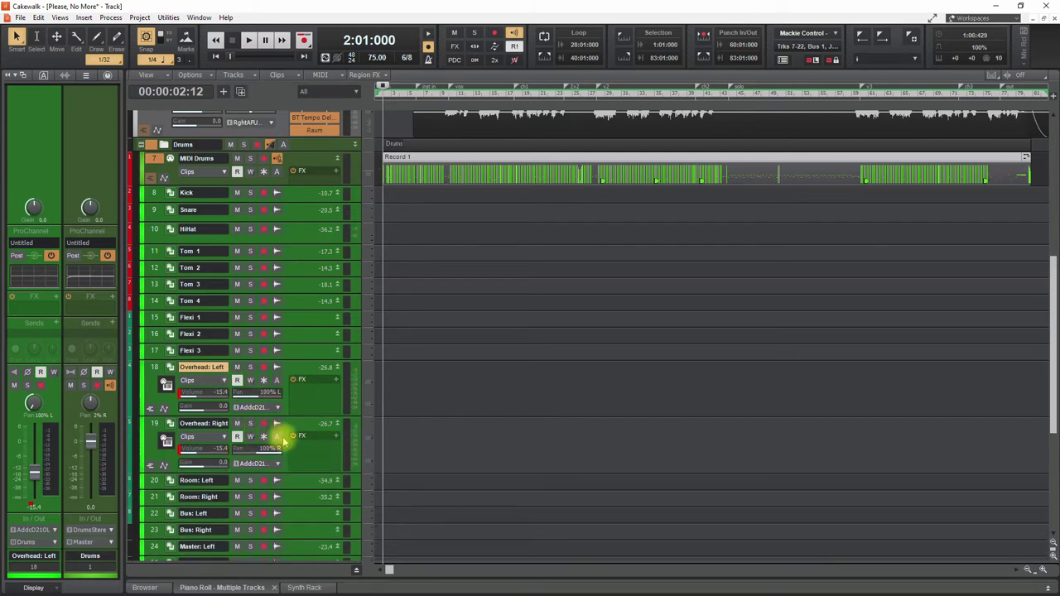
left_click(299, 423)
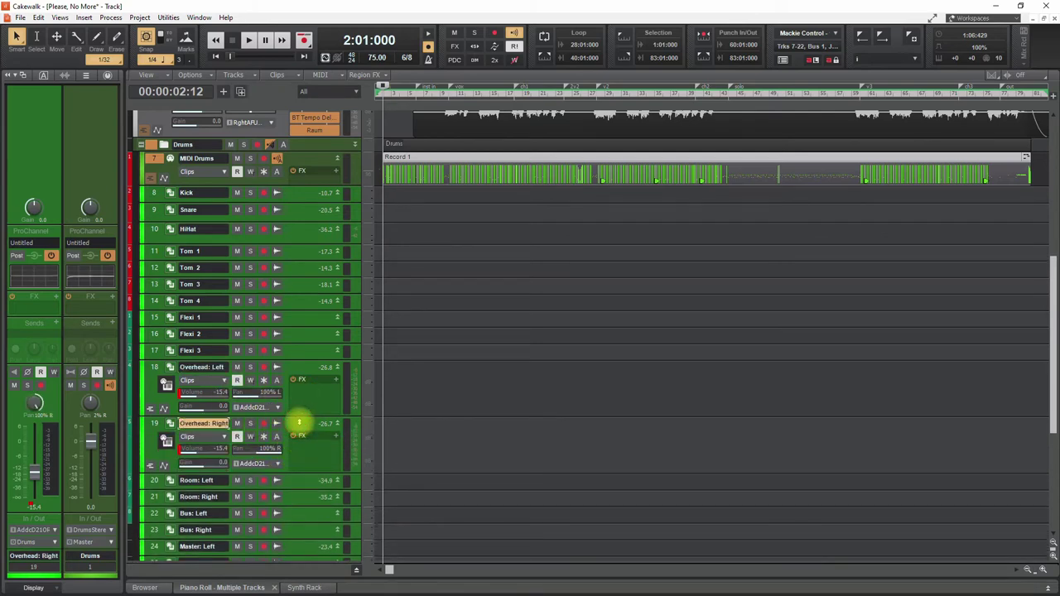
left_click(304, 372)
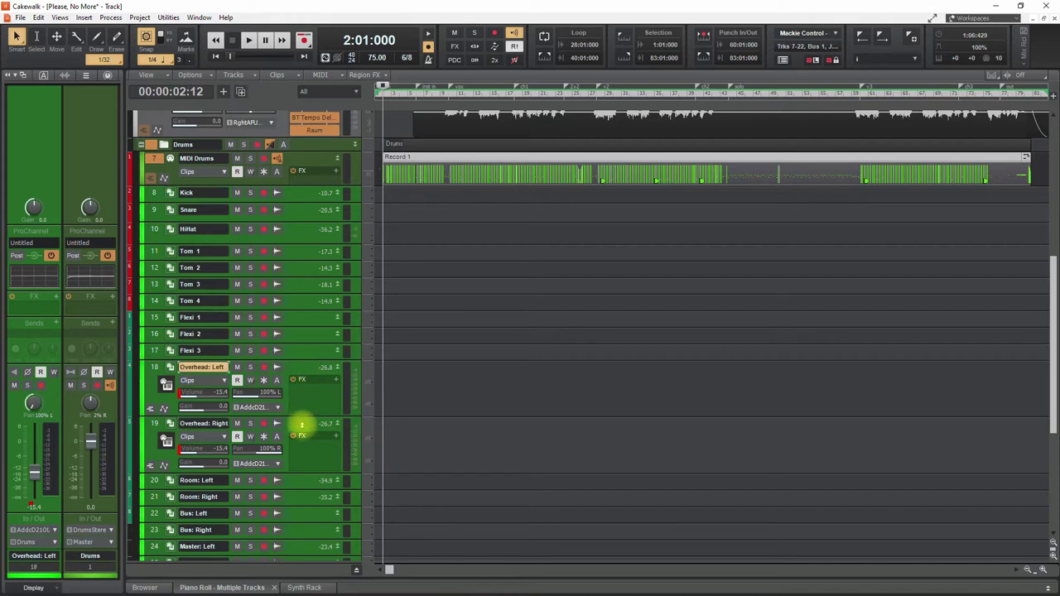
left_click(301, 426)
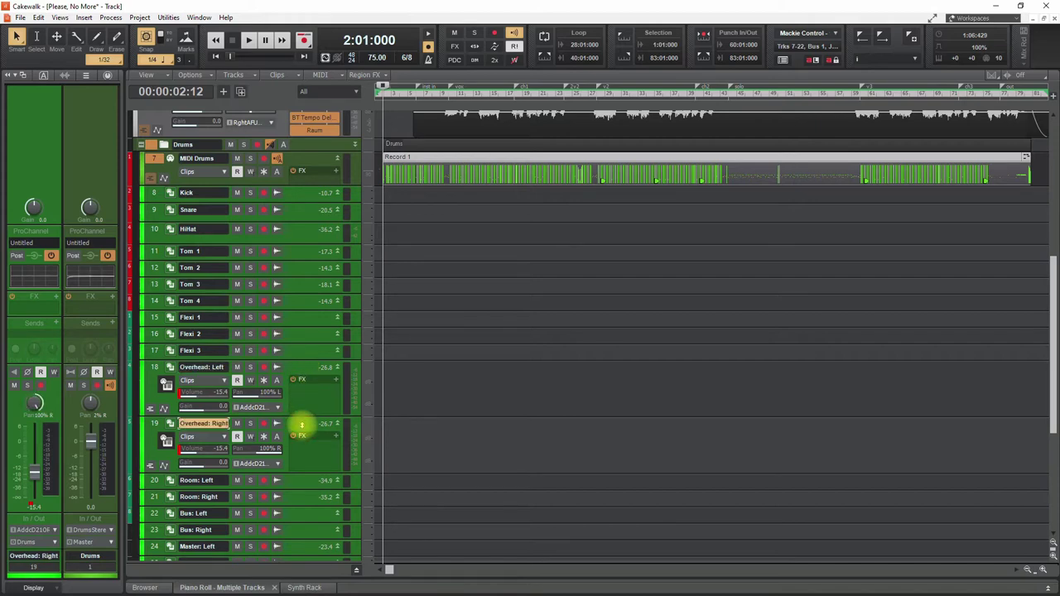
left_click(302, 368)
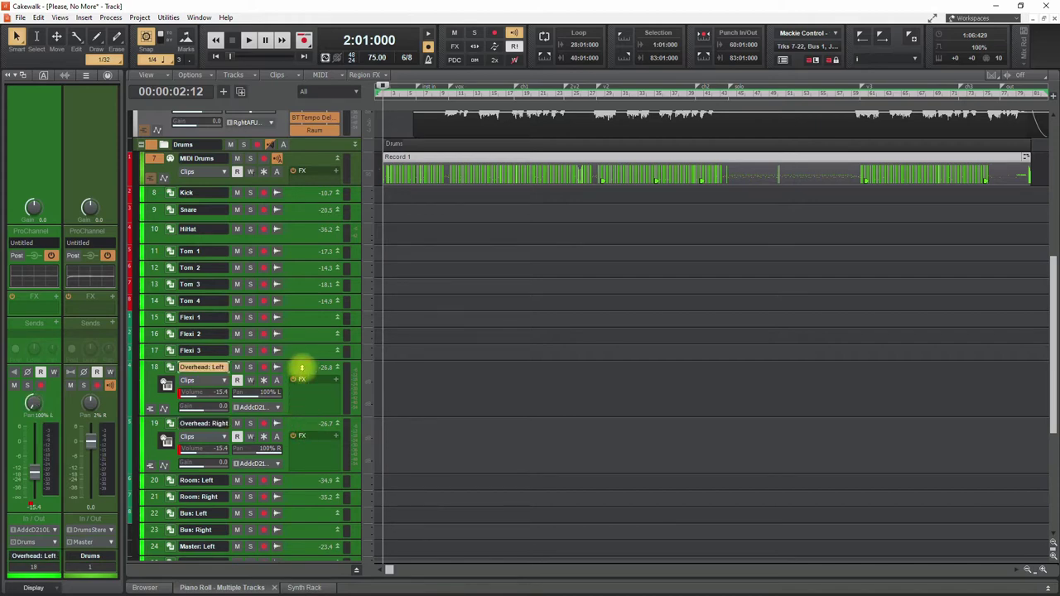
left_click(301, 429)
left_click(303, 379)
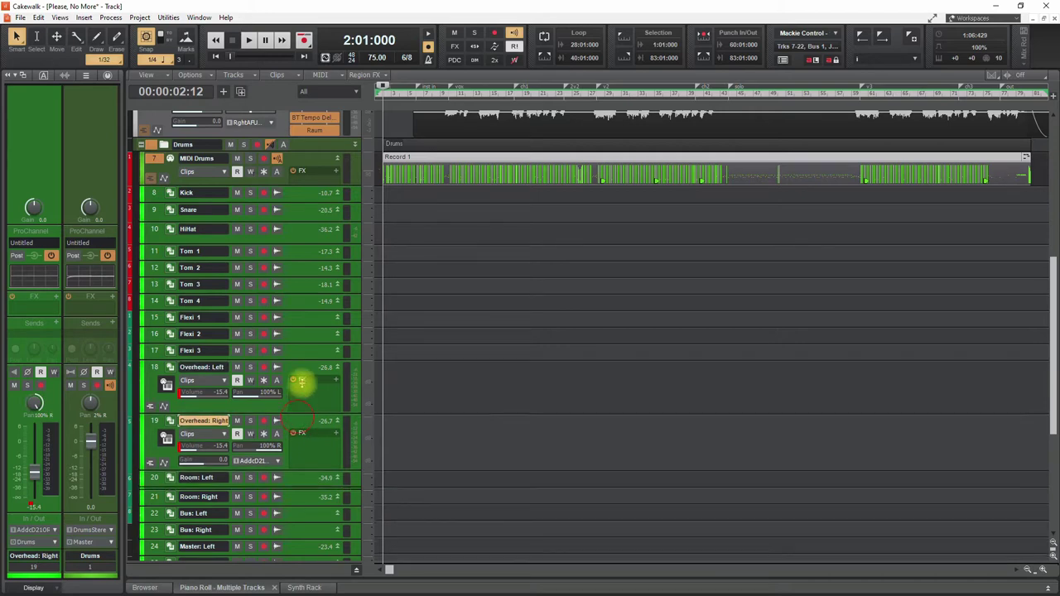
left_click(315, 429)
double_click(308, 381)
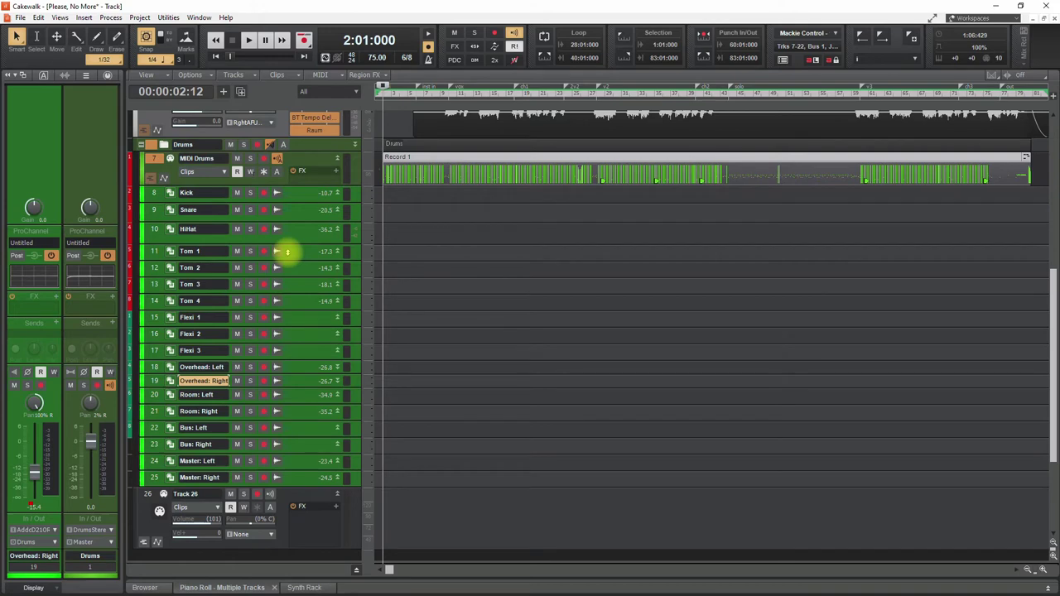
- Select track 7, MIDI Drums, through track 25, Master: Right
left_click(184, 199)
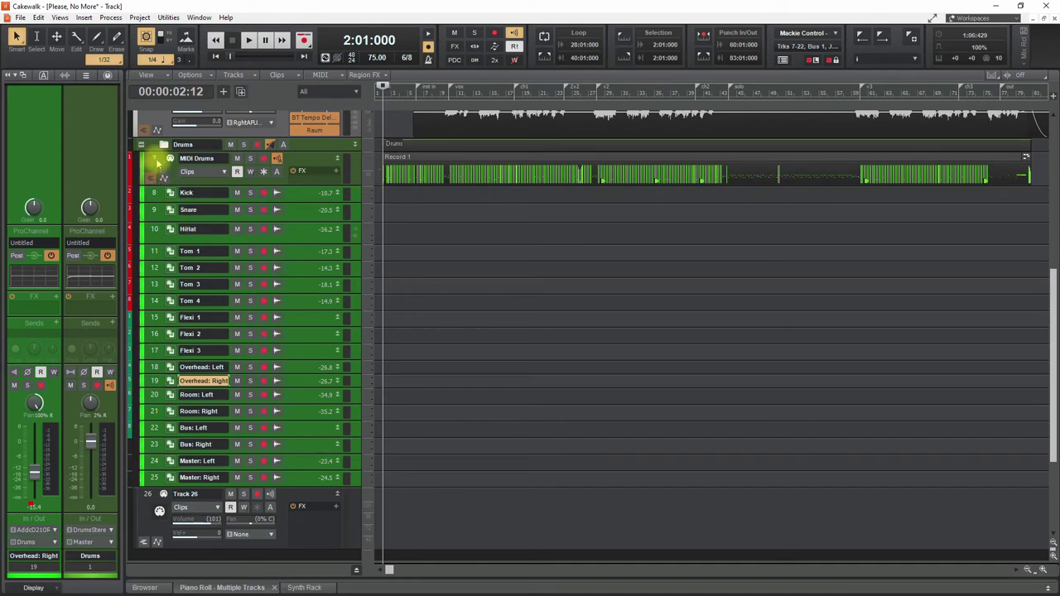
left_click(153, 158)
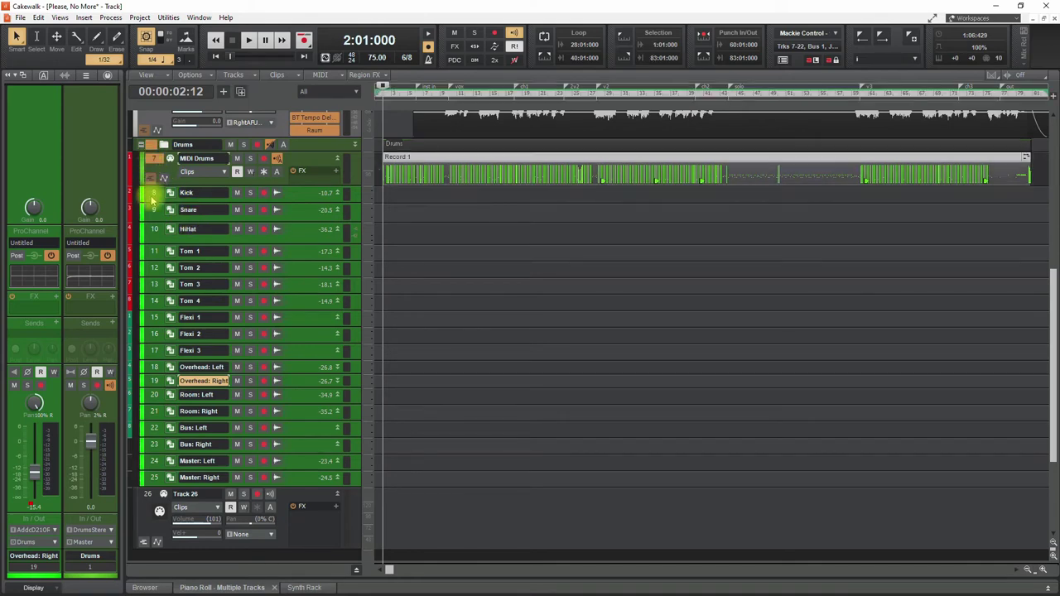
left_click(166, 412, "shift")
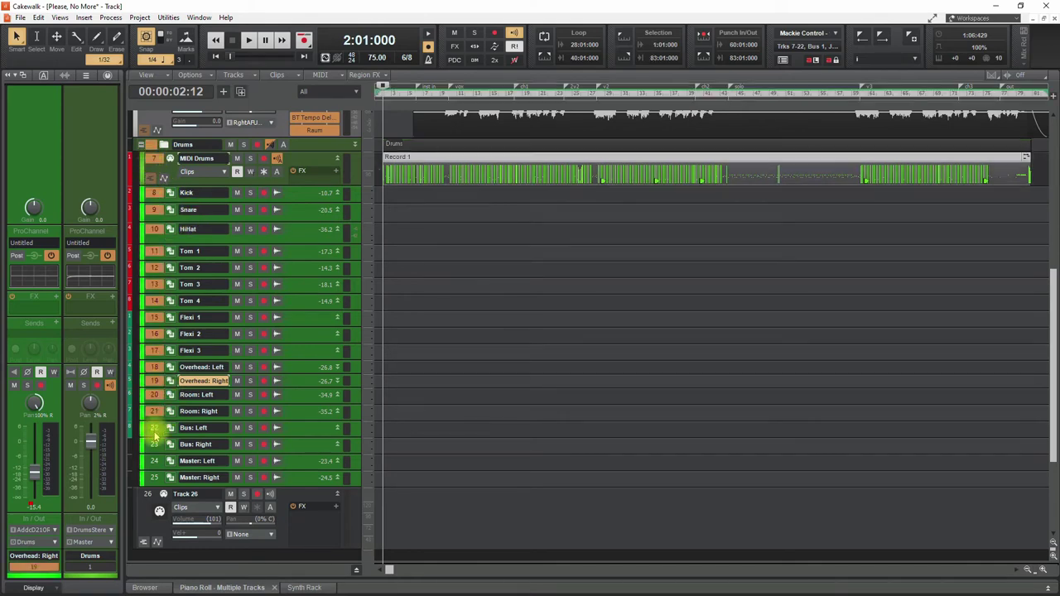
left_click(152, 474)
left_click(153, 478)
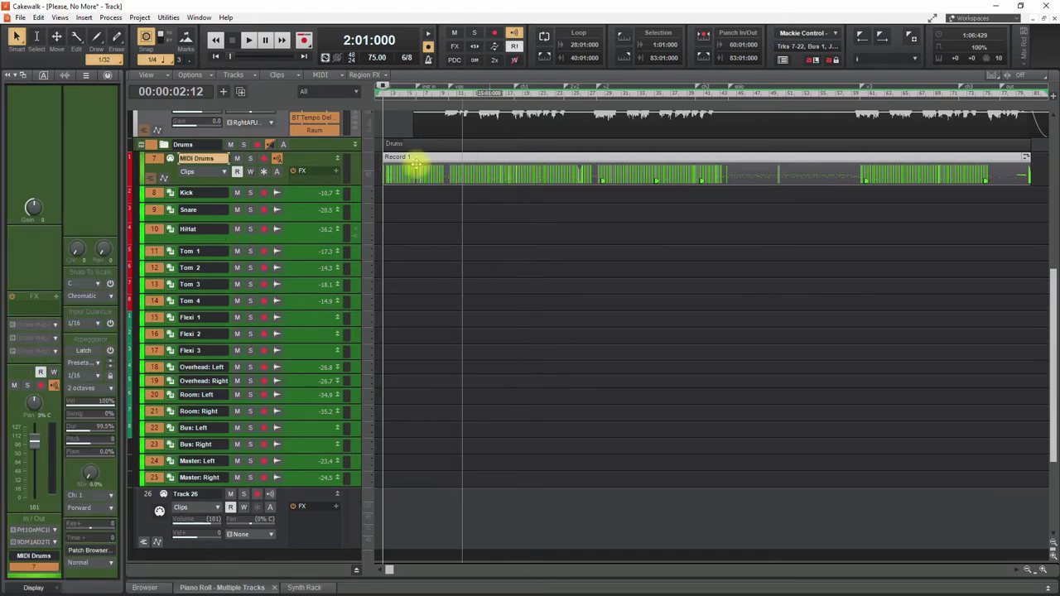
- Bounce the selected drum tracks to mono audio with <8> Kick as the destination
left_click(254, 78)
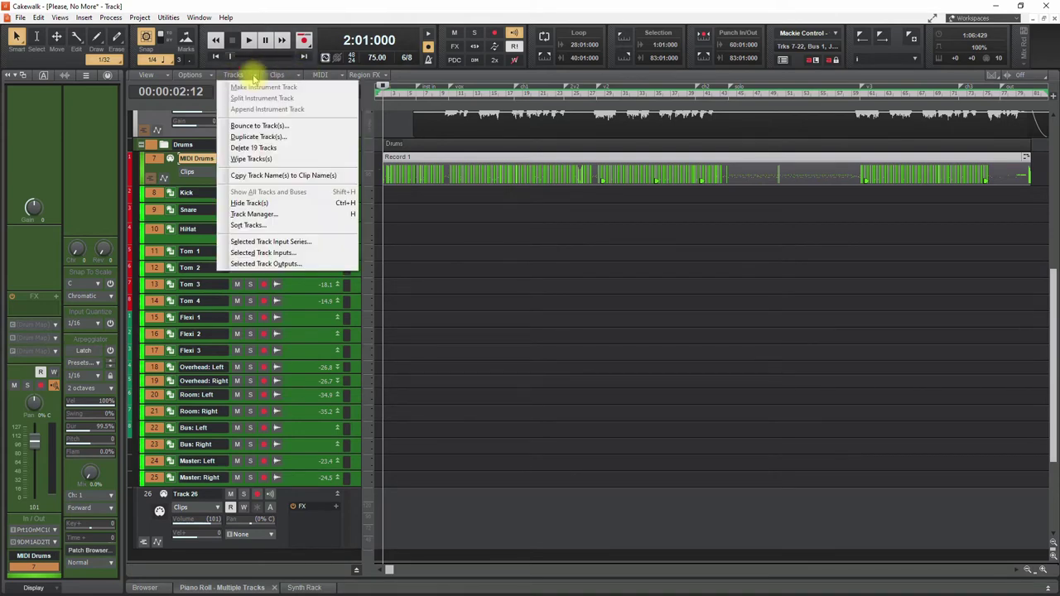
left_click(259, 126)
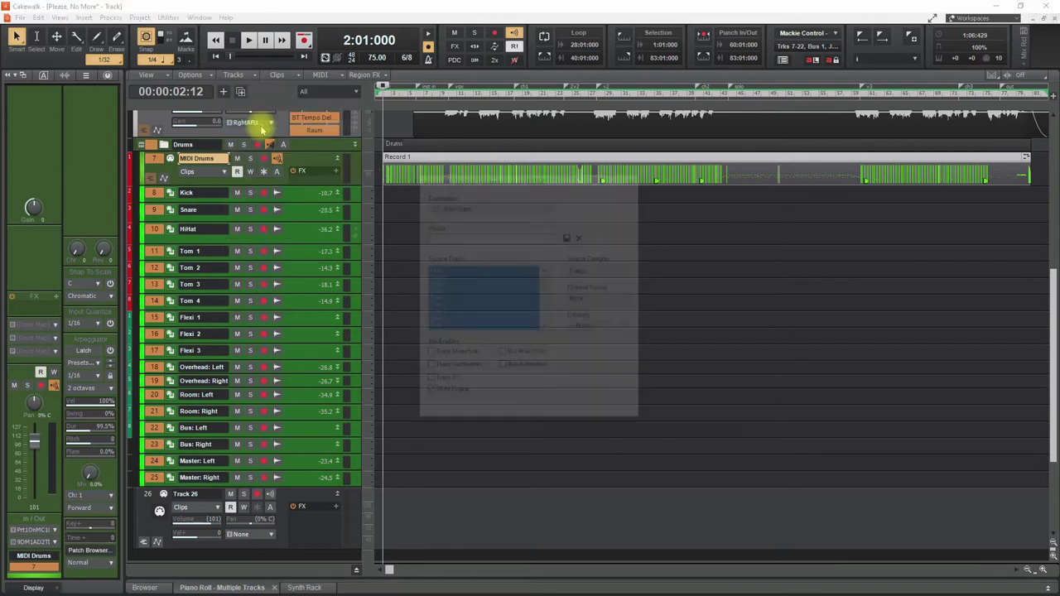
left_click(549, 206)
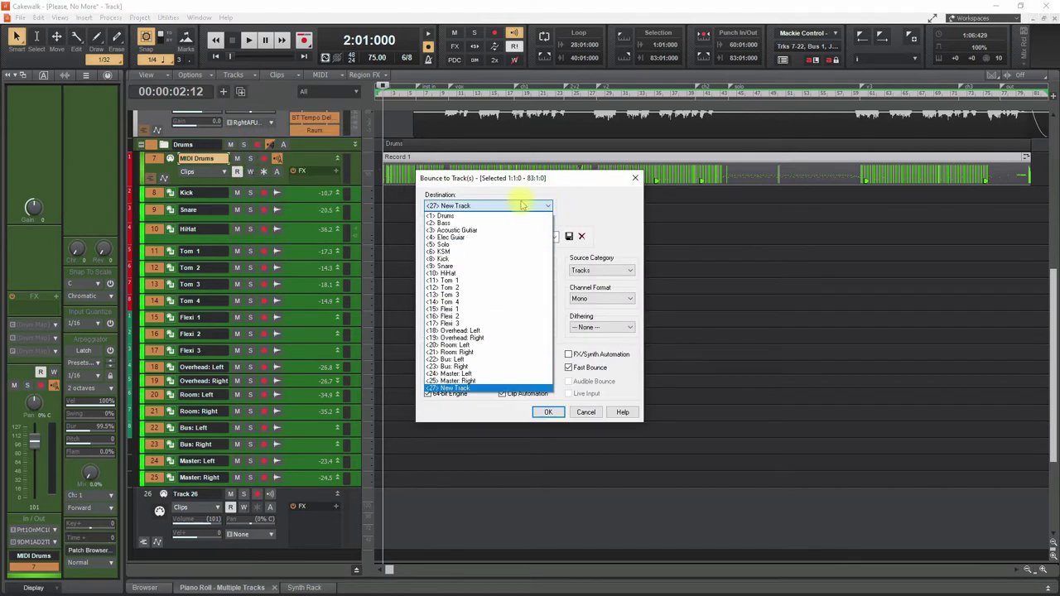
left_click(484, 258)
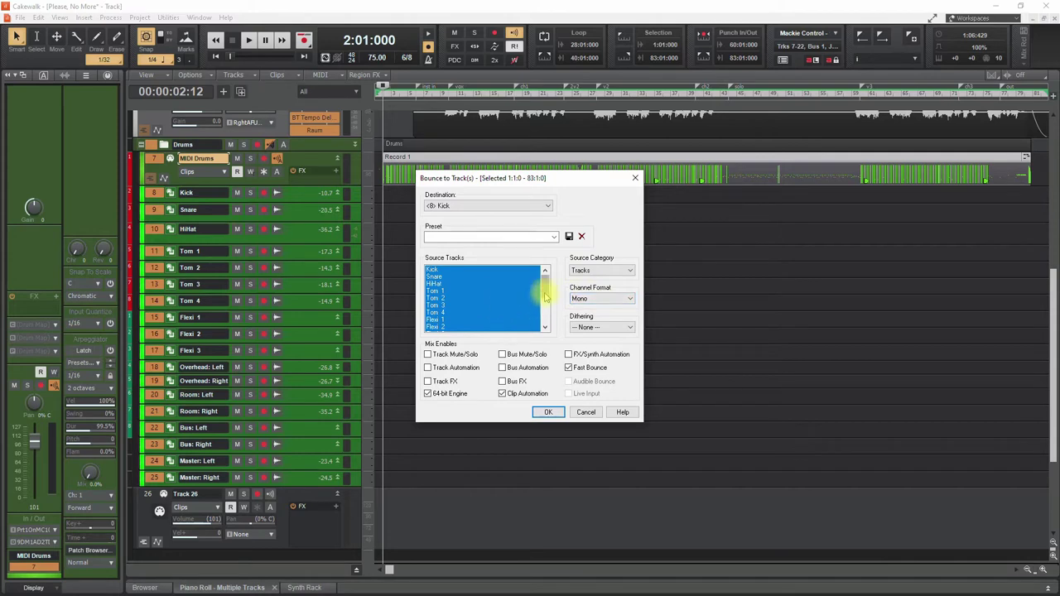
mouse_move(544, 288)
left_mouse_down()
mouse_move(544, 325)
mouse_move(546, 284)
left_mouse_up()
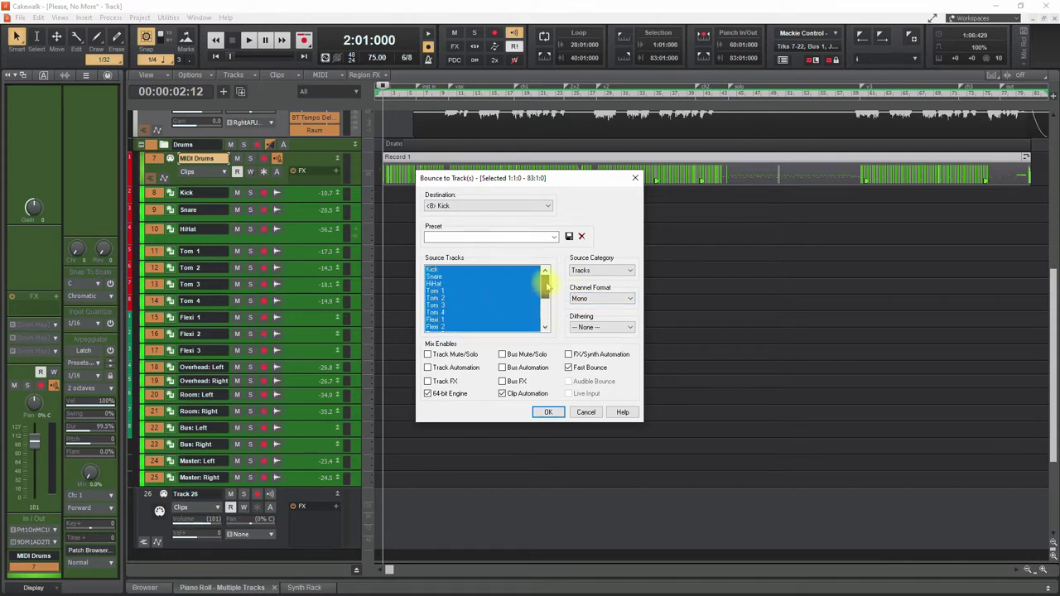
left_click(548, 412)
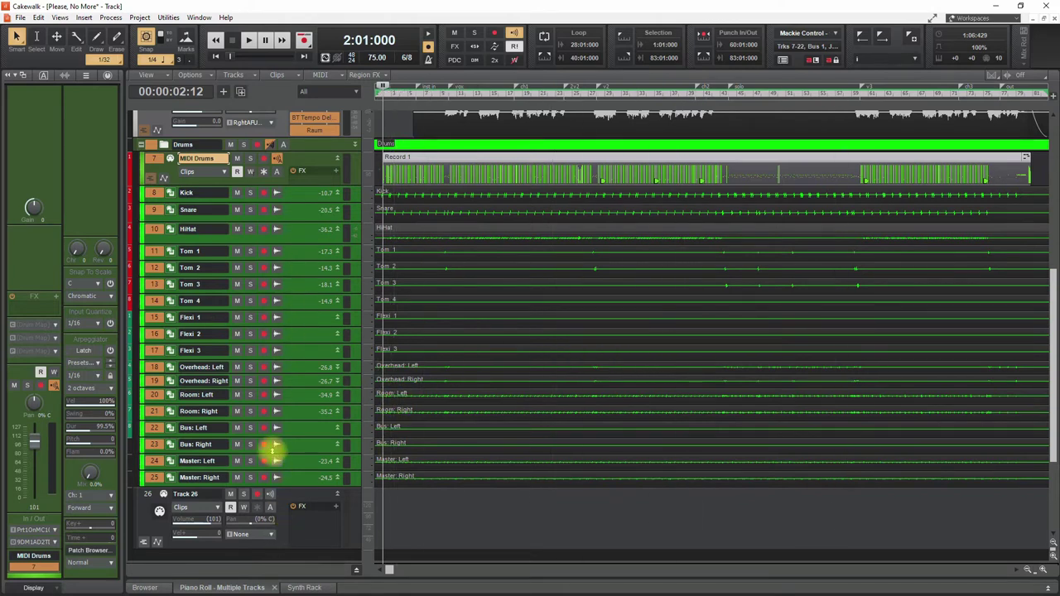
- Expand the multi-track piano roll and show the Synth Rack listing Addictive Drums 2 1
key("d")
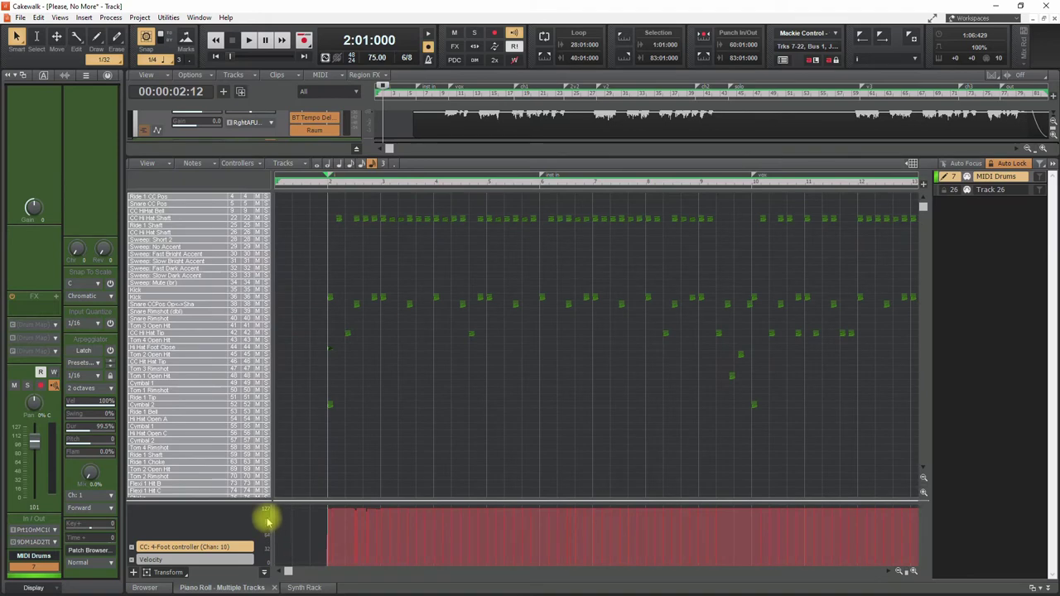
left_click(303, 587)
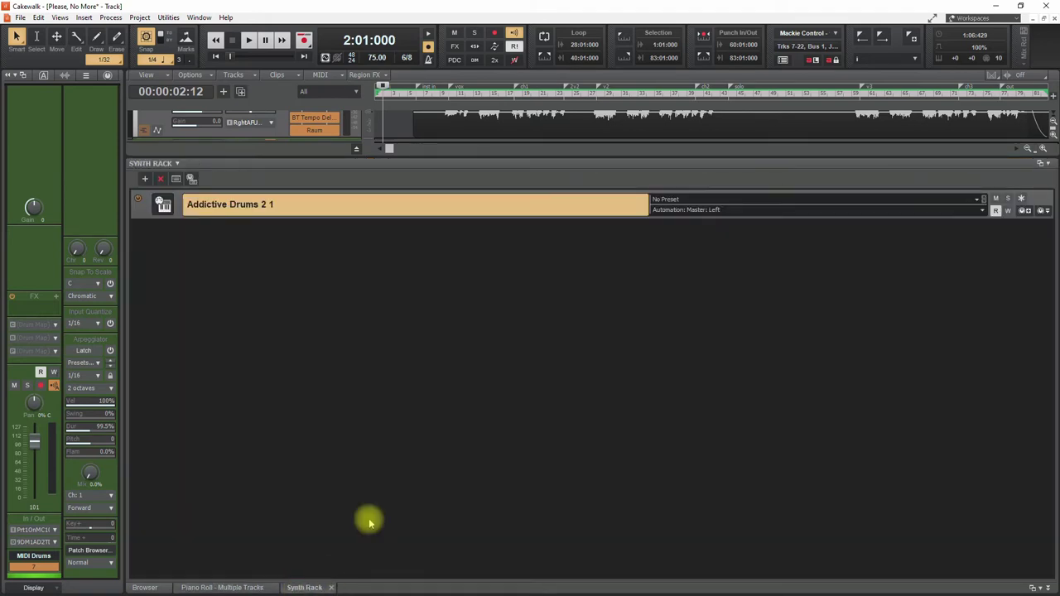
- Bypass the Addictive Drums 2 synth and hide the multidock to show the drum tracks
left_click(138, 200)
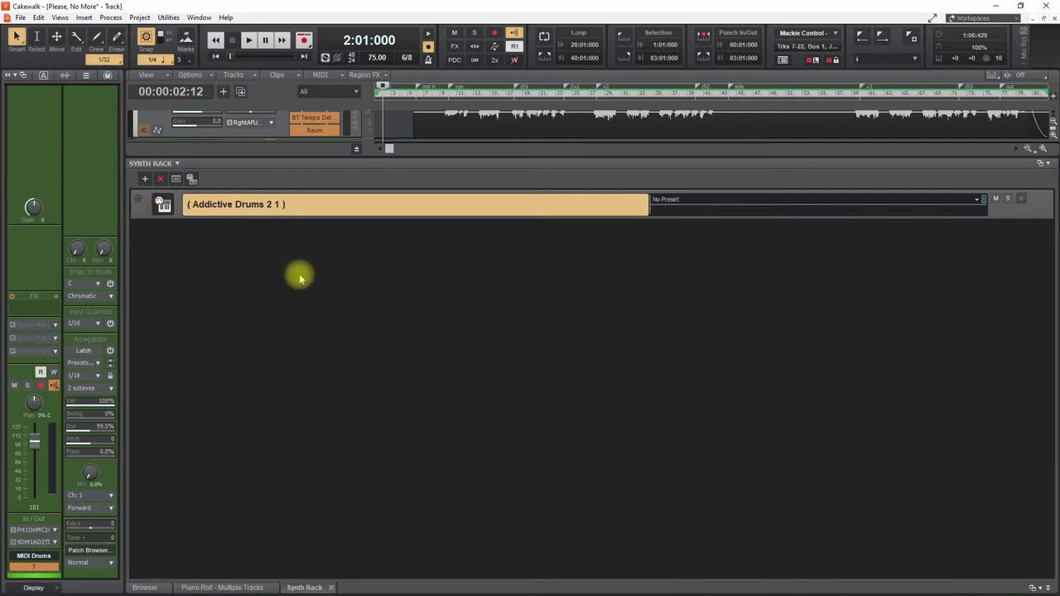
key("d")
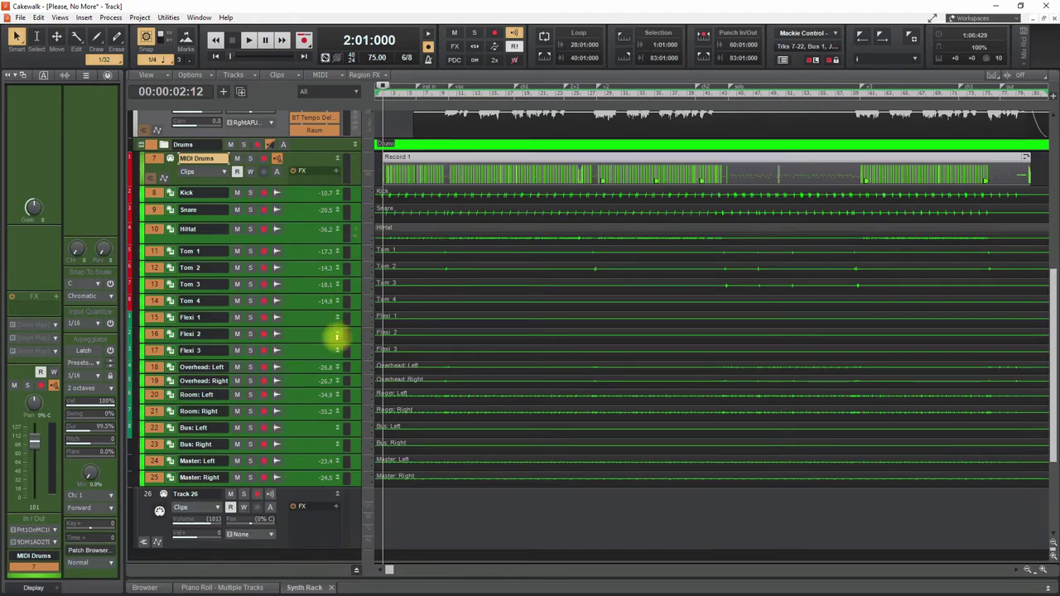
- Shrink the HiHat row to match the other drum tracks, then play the drums and stop with Kick selected
left_click_drag(298, 239, 297, 223)
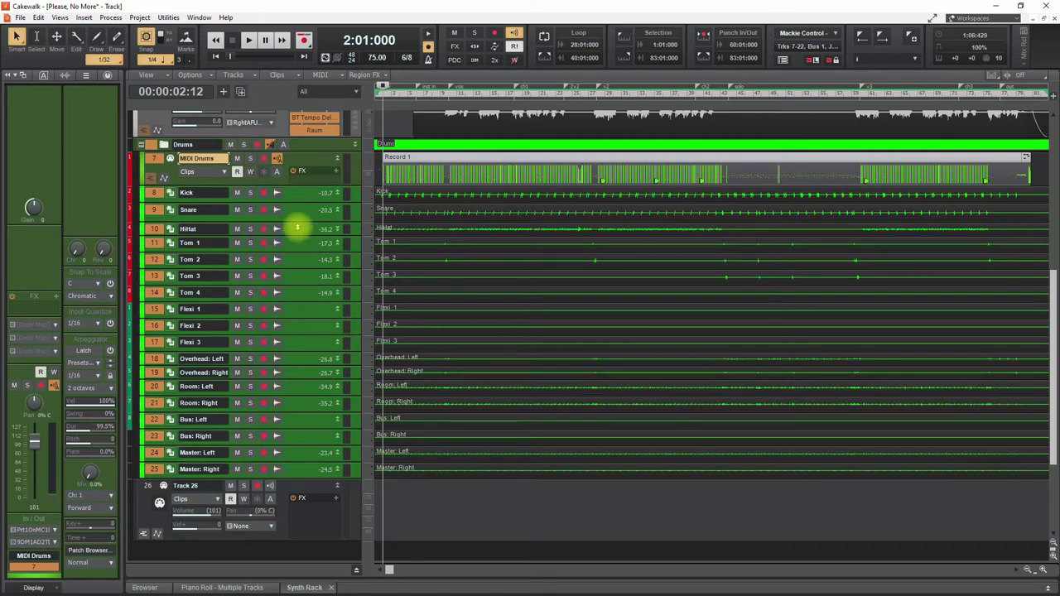
key("space")
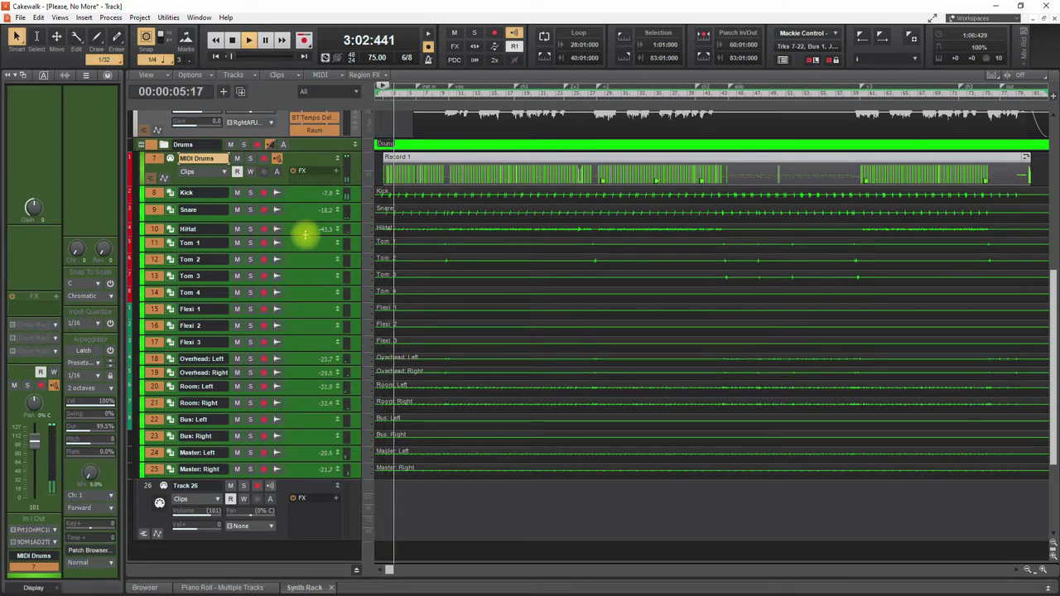
left_click(305, 235)
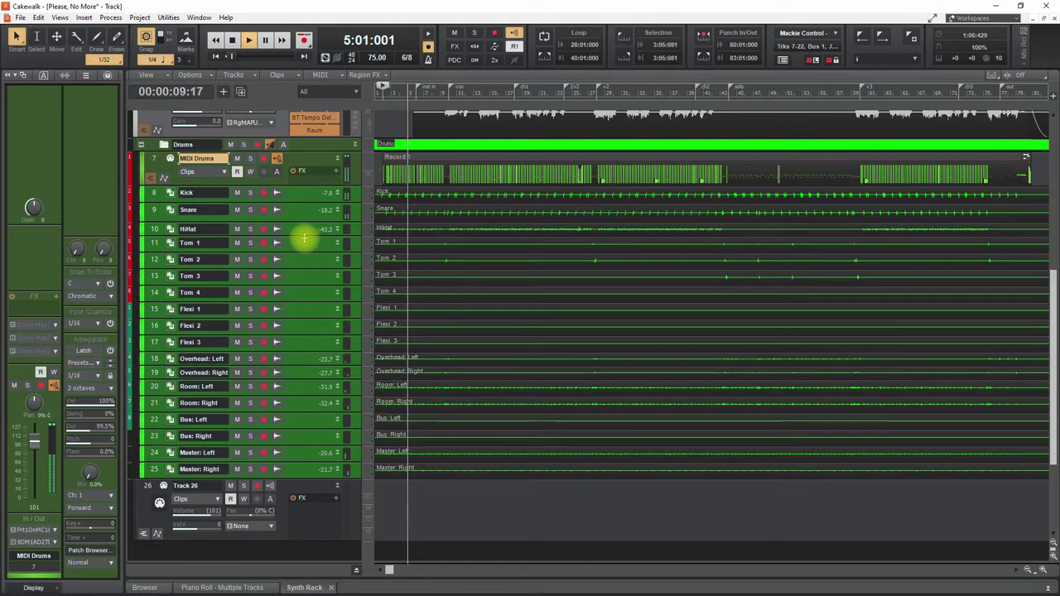
left_click(298, 195)
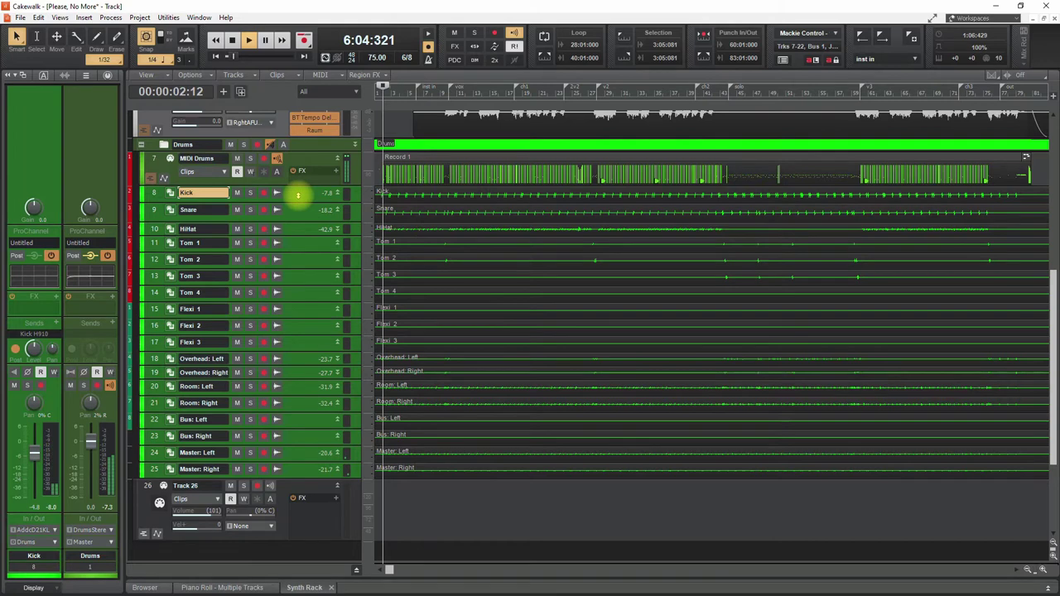
key("space")
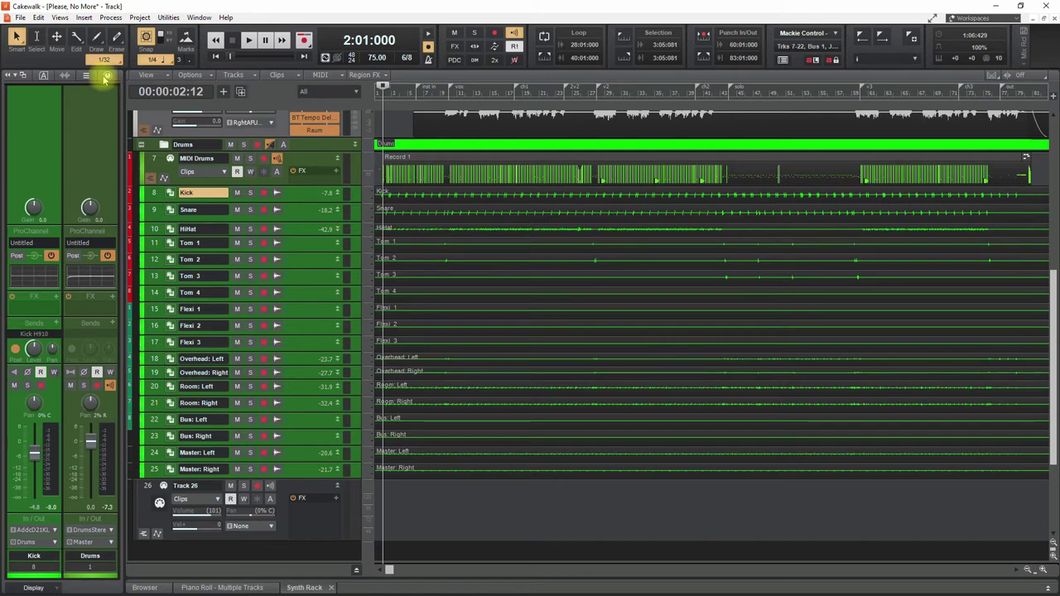
- Return the Kick and MIDI Drums rows to compact height, select Snare, and briefly audition the drums
left_click_drag(307, 205, 307, 239)
left_click(300, 252)
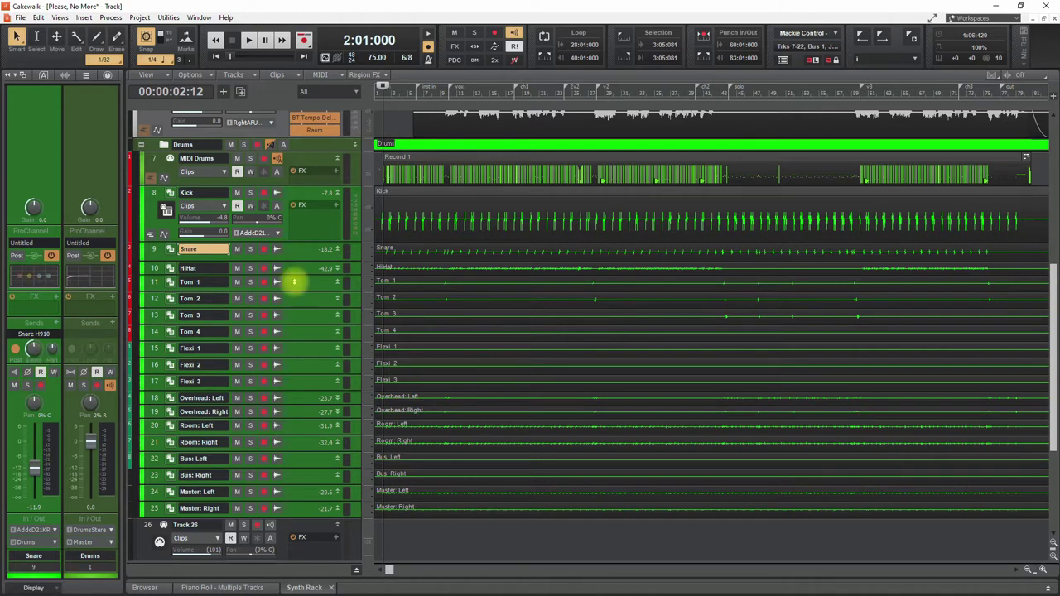
left_click_drag(305, 276, 298, 185)
scroll(305, 300, "up", 2)
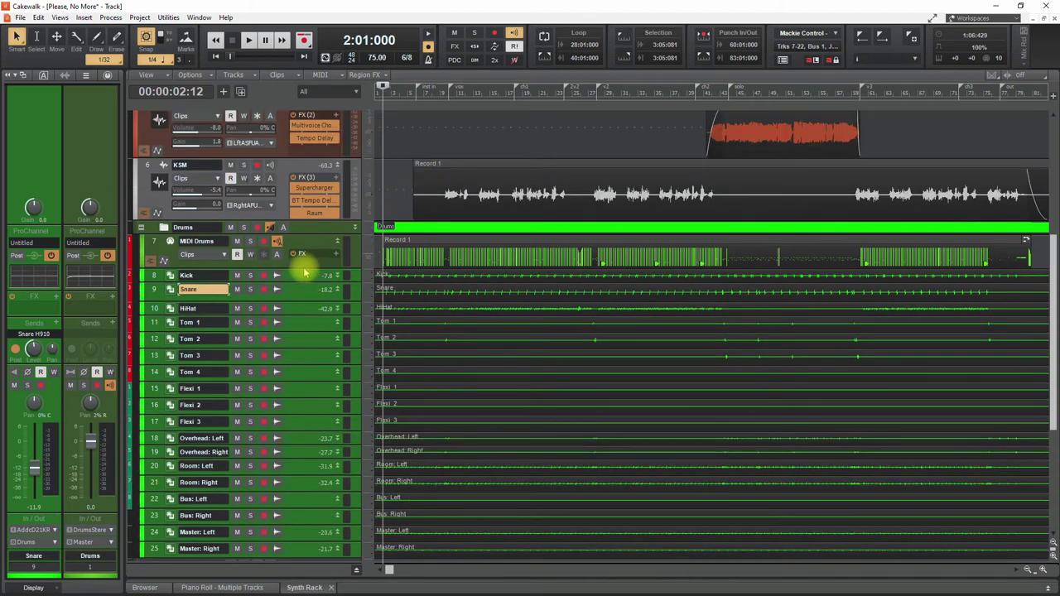
left_click_drag(300, 269, 307, 236)
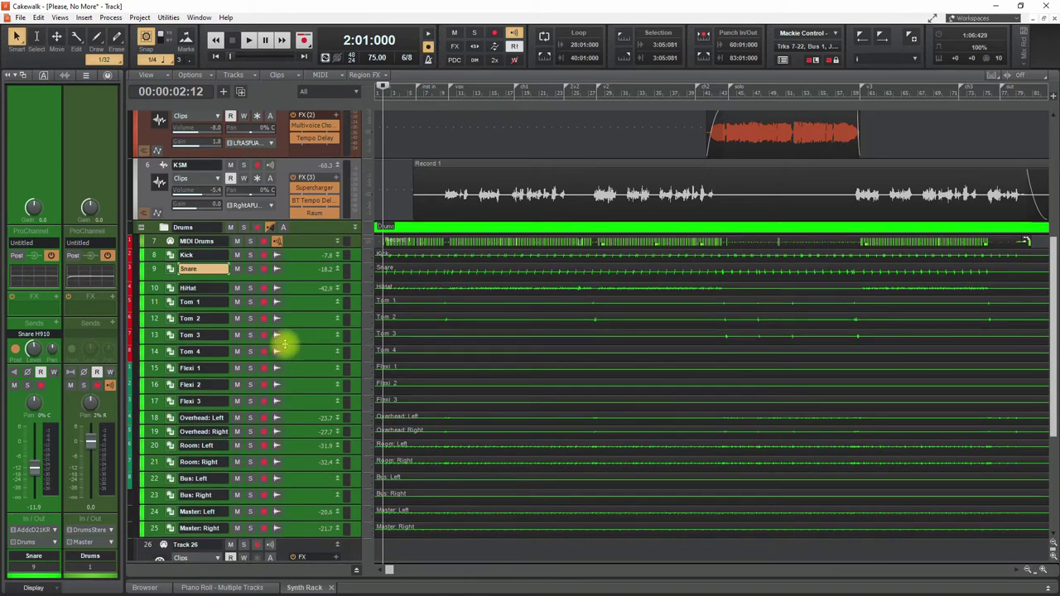
key("space")
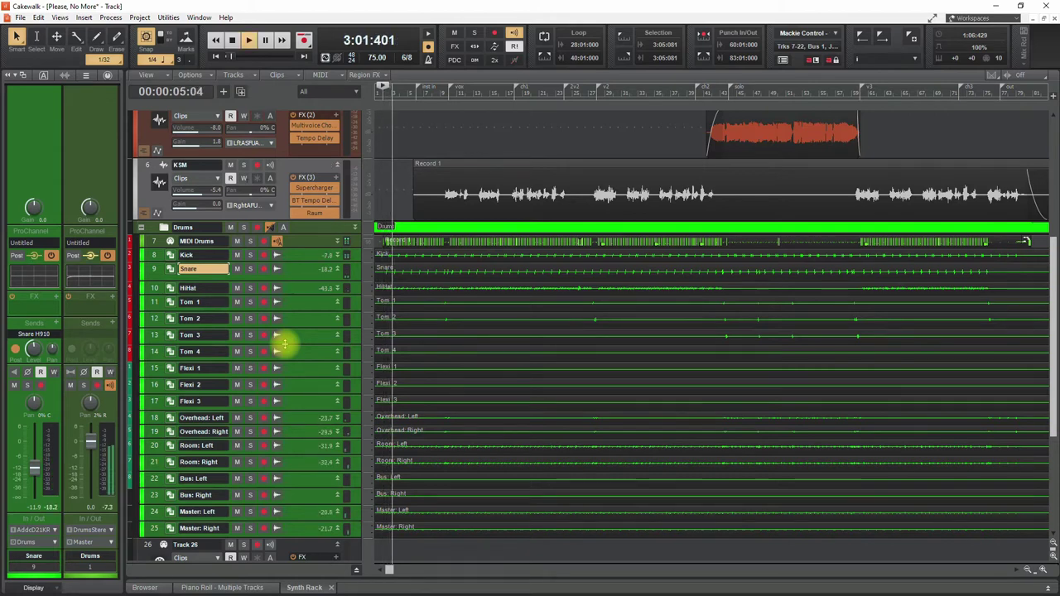
key("space")
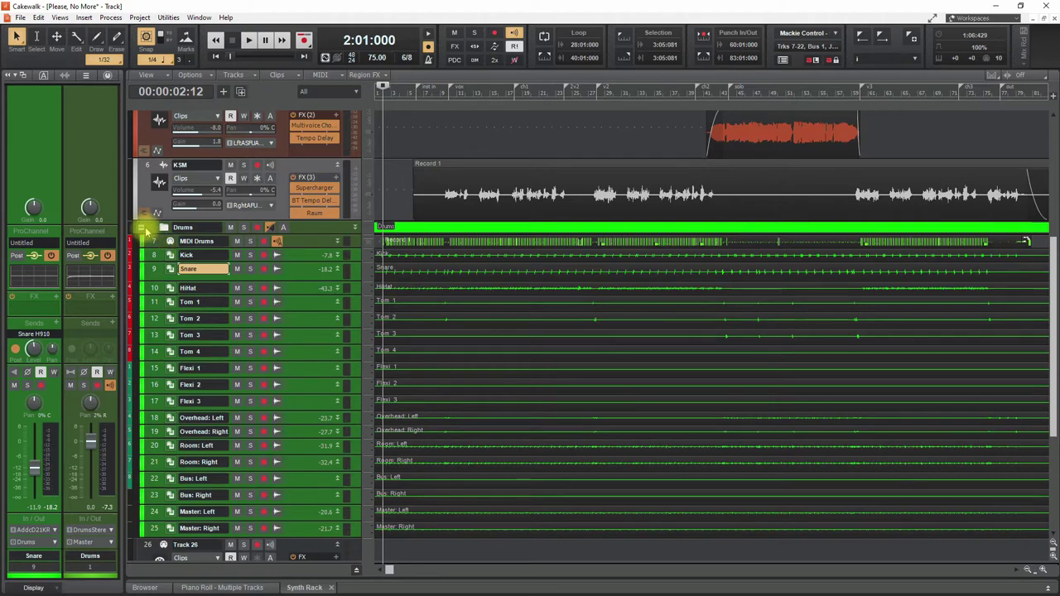
- Collapse the Drums folder and select the Bass track to review its input source options
left_click(142, 228)
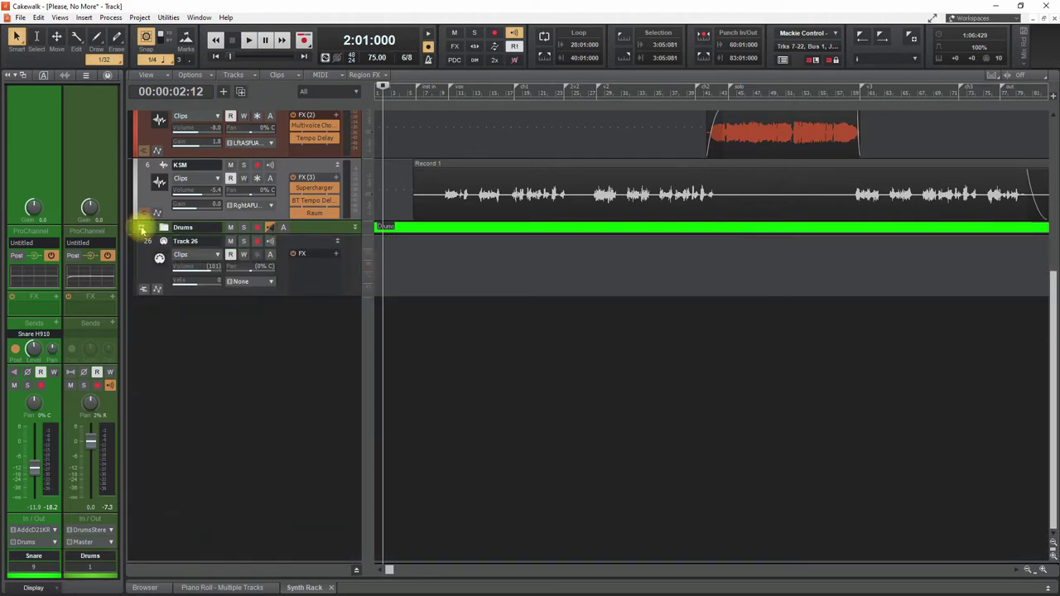
scroll(200, 317, "up", 5)
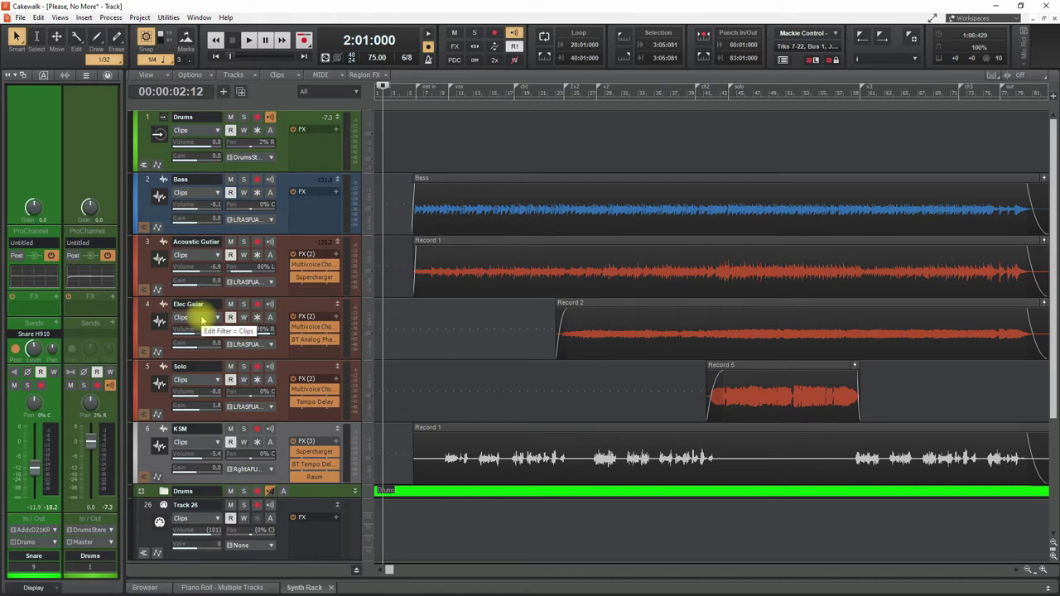
left_click(286, 214)
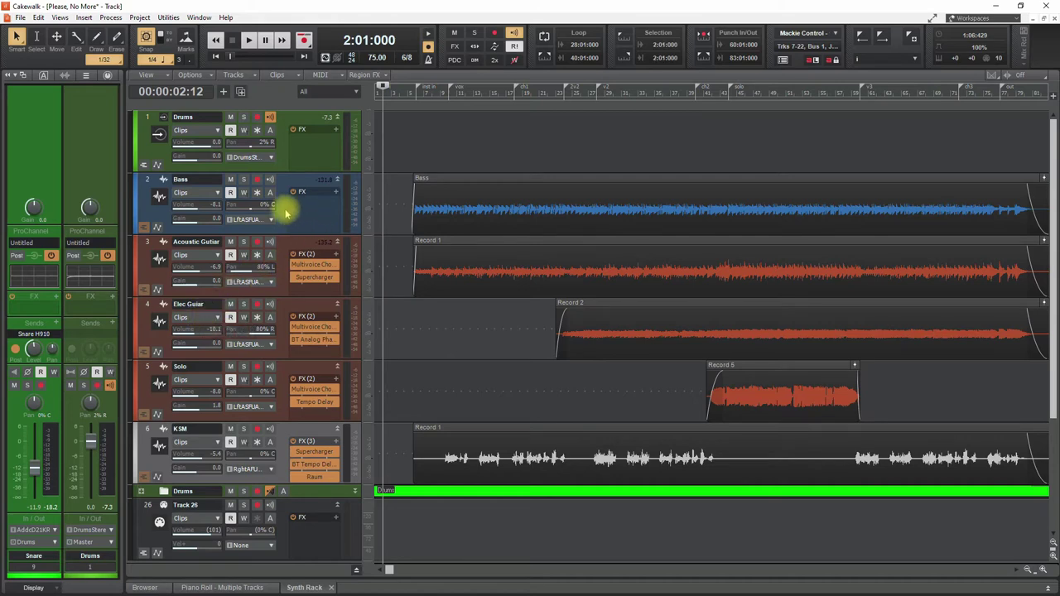
left_click(285, 214)
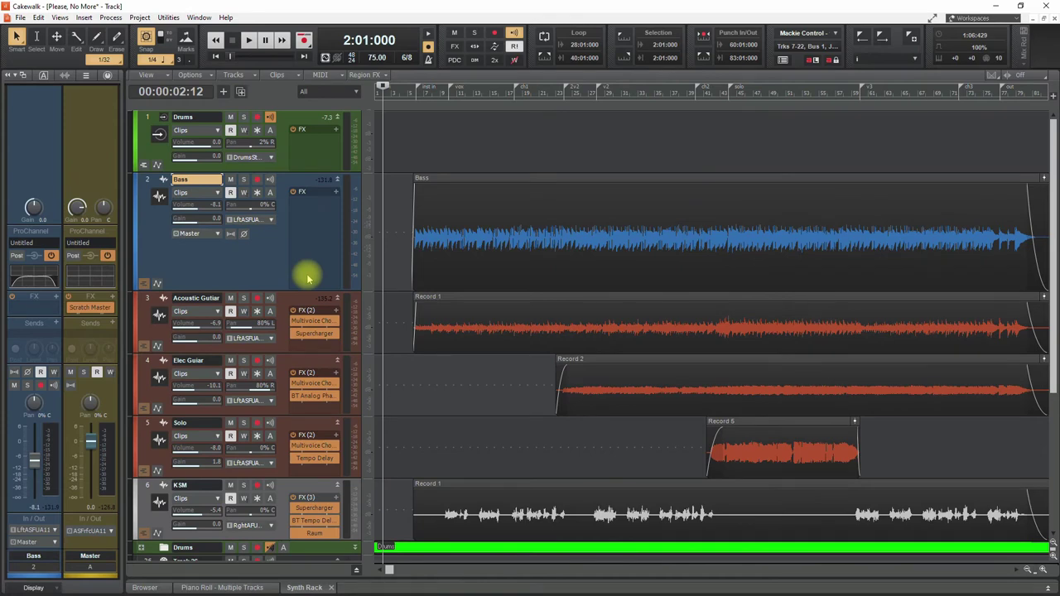
left_click(270, 221)
- Leave the Bass input unchanged, solo the Bass track, and start playback
left_click(252, 263)
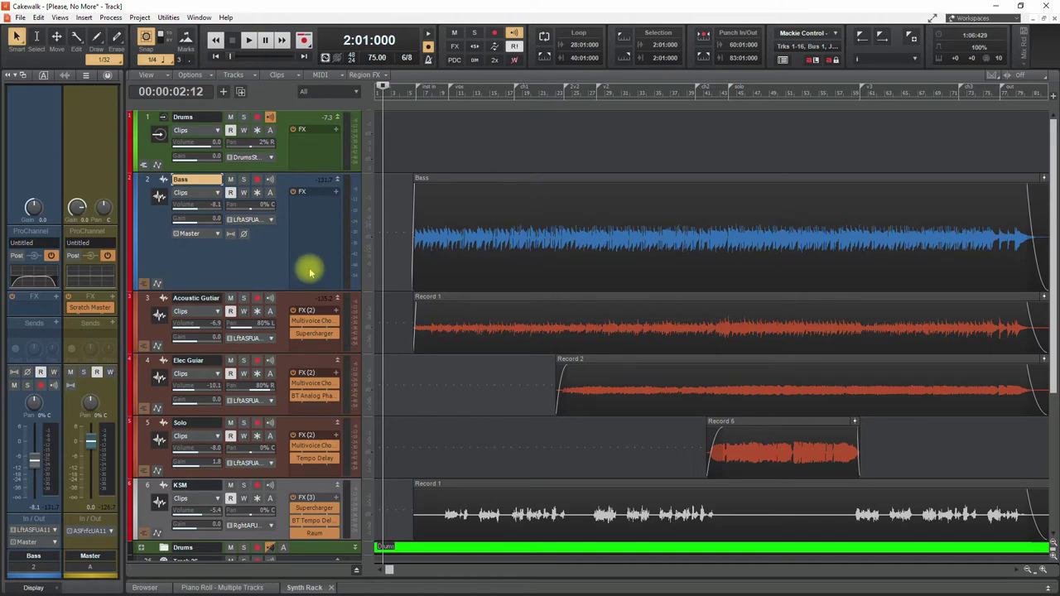
left_click(259, 265)
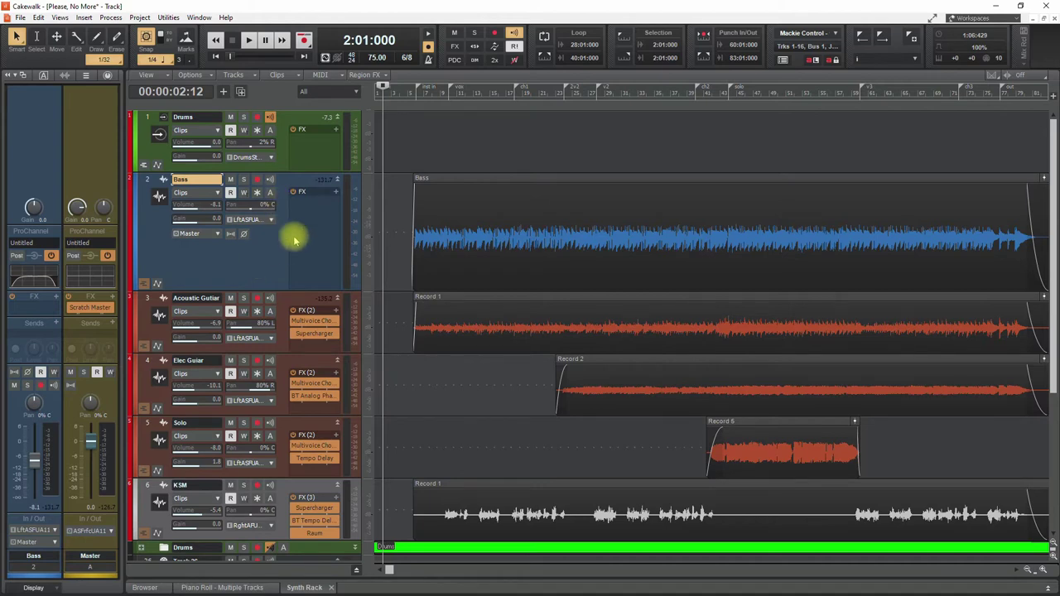
key("s")
key("space")
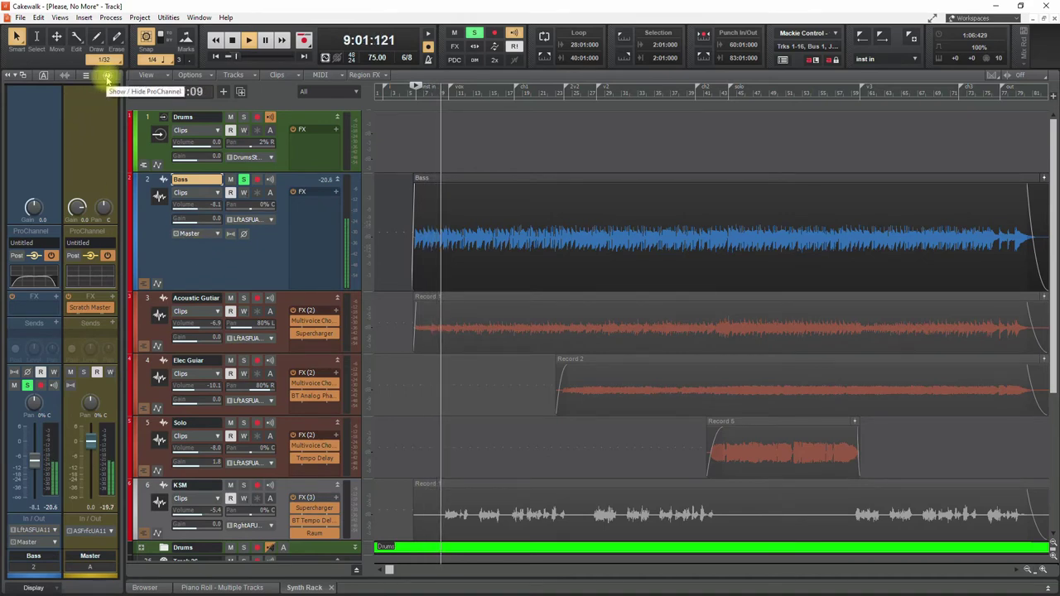
- Show the Bass ProChannel and review its EQ, Compressor, REmatrix, Console and Tape modules
left_click(107, 78)
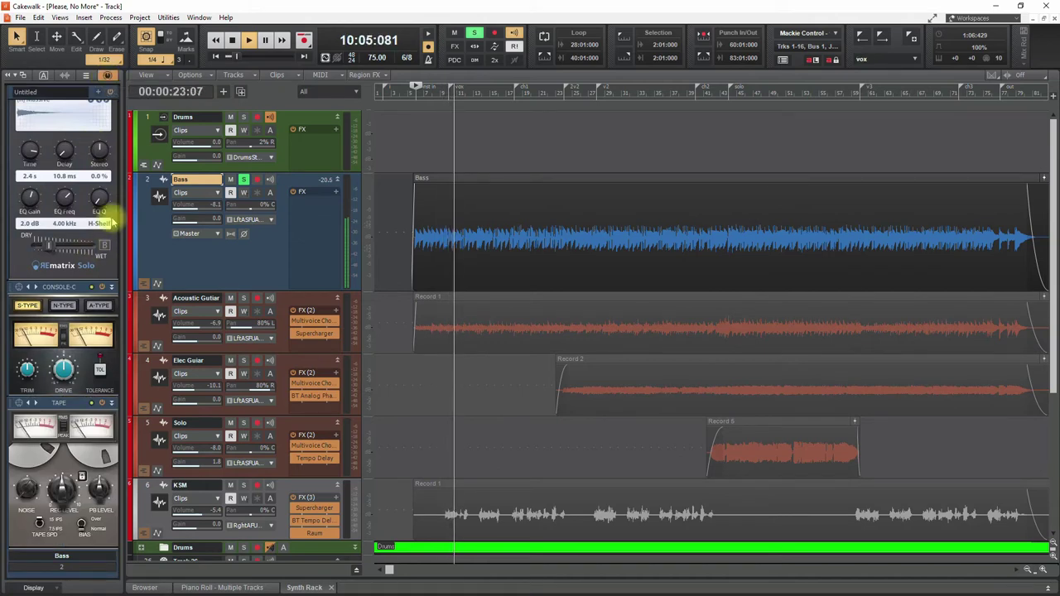
scroll(113, 212, "up", 2)
scroll(115, 214, "up", 8)
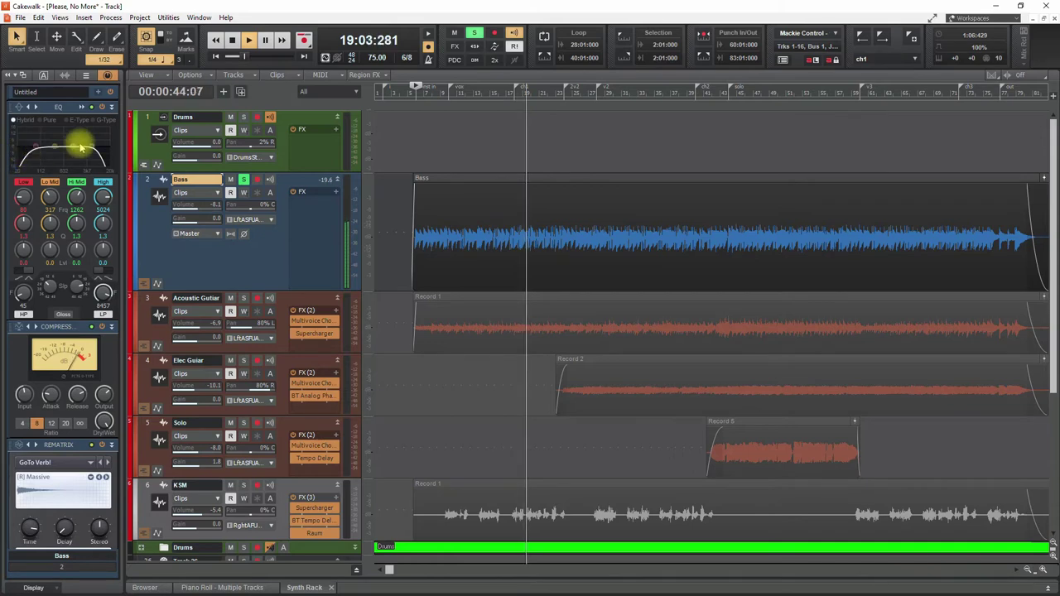
scroll(73, 352, "down", 5)
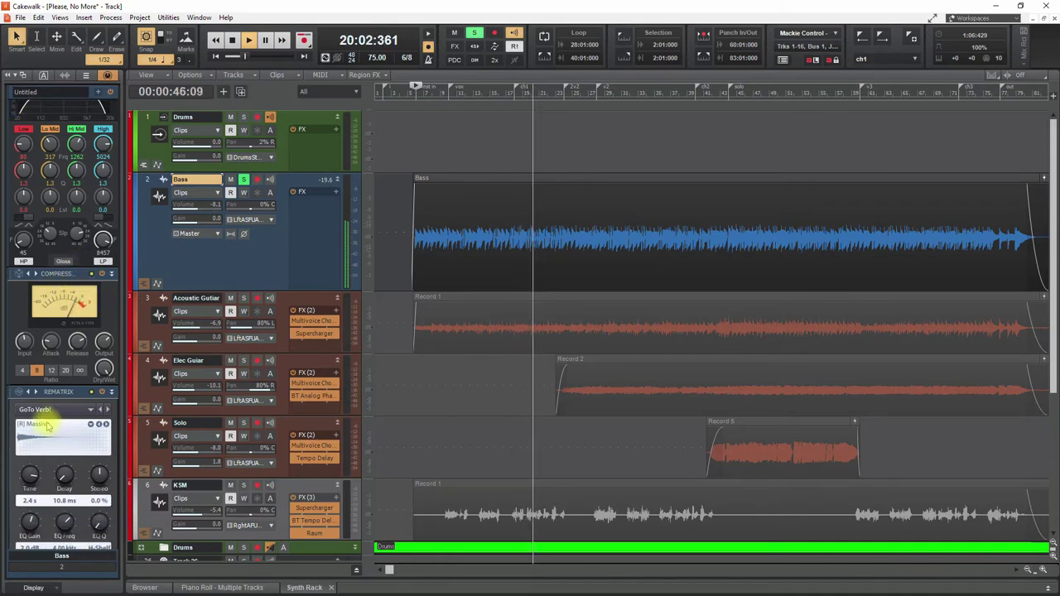
scroll(75, 356, "down", 5)
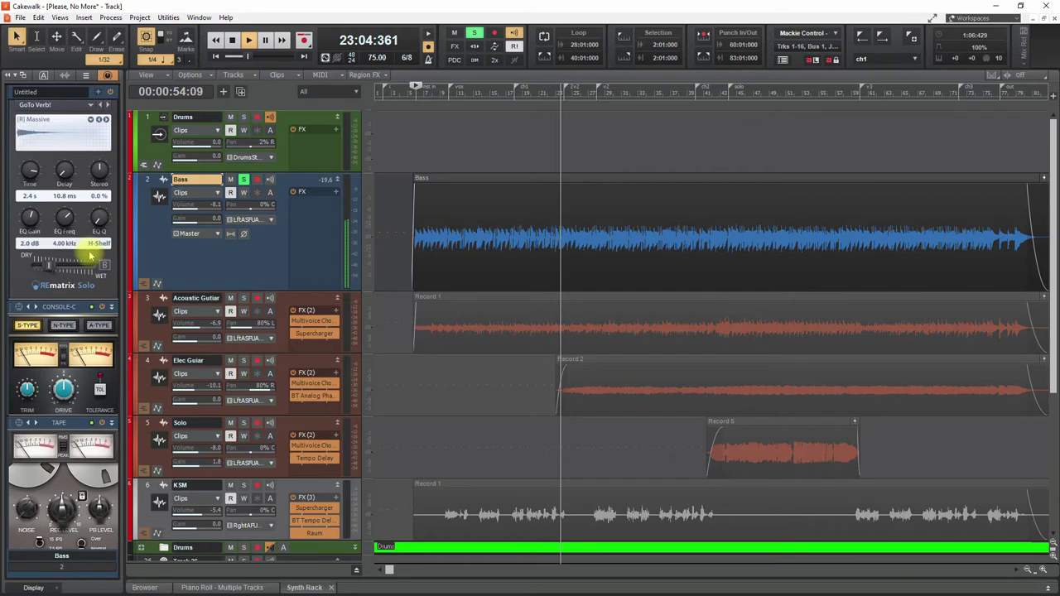
scroll(87, 252, "up", 3)
scroll(94, 261, "up", 2)
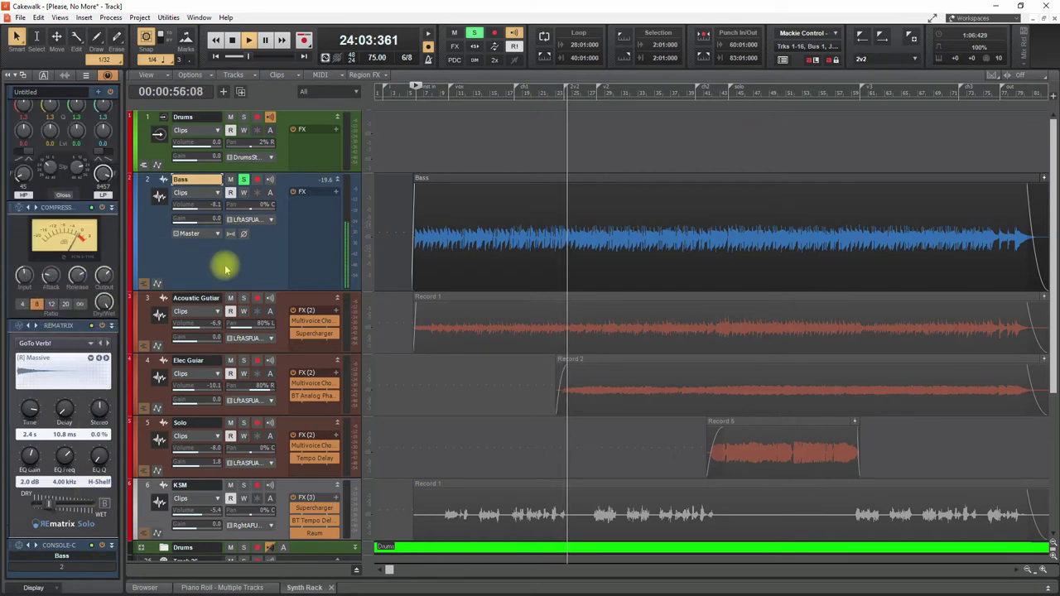
scroll(111, 242, "up", 3)
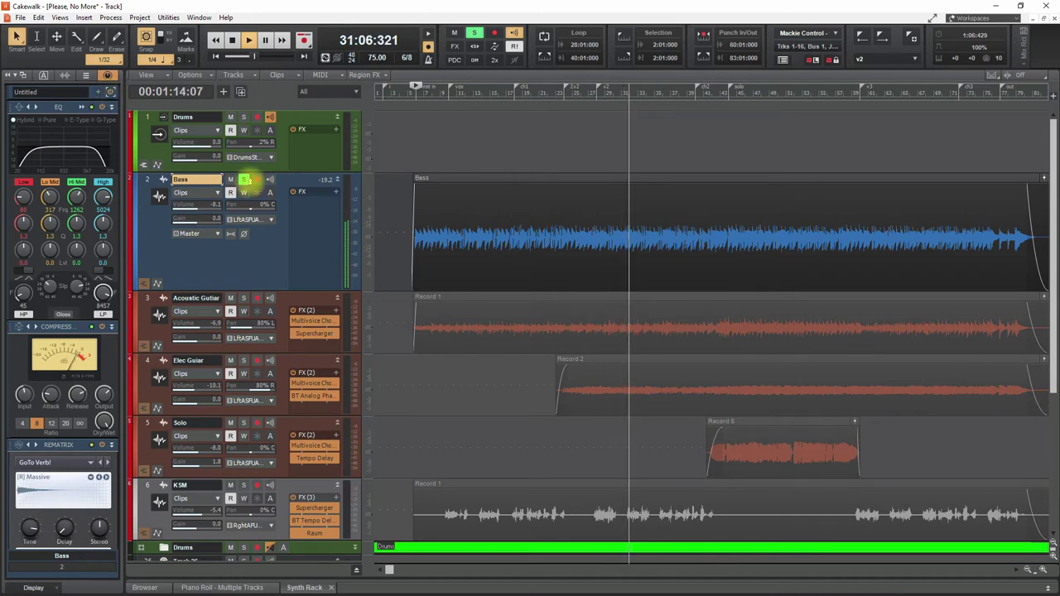
- Unsolo the Bass track and hide its ProChannel to return to the channel strips
left_click(243, 180)
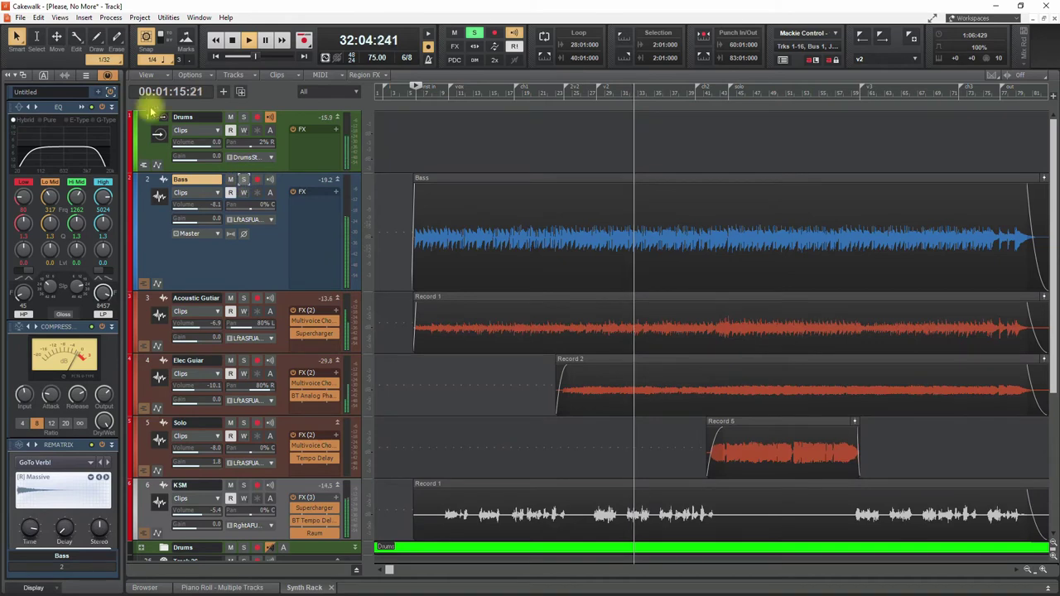
left_click(108, 77)
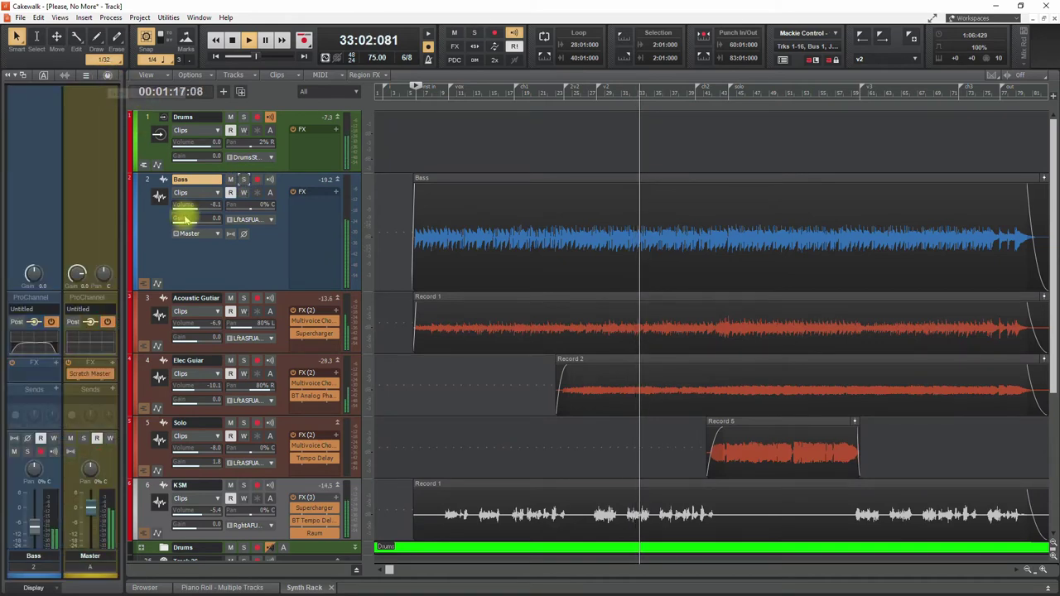
- Solo Acoustic Guitar, make Bass compact and Acoustic Guitar taller, and replay from the clip start
left_click(244, 300)
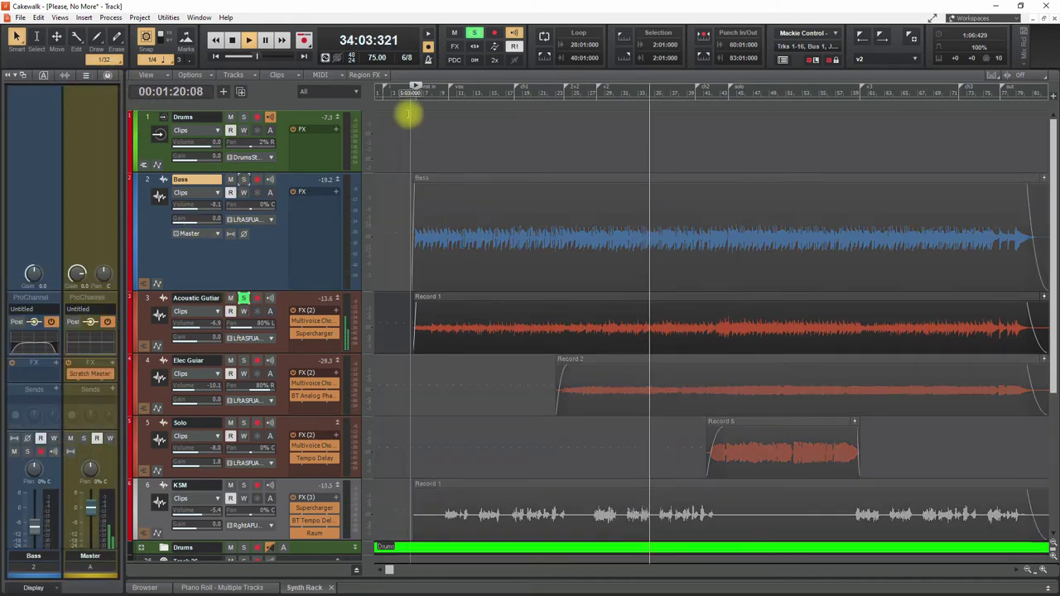
left_click(408, 113)
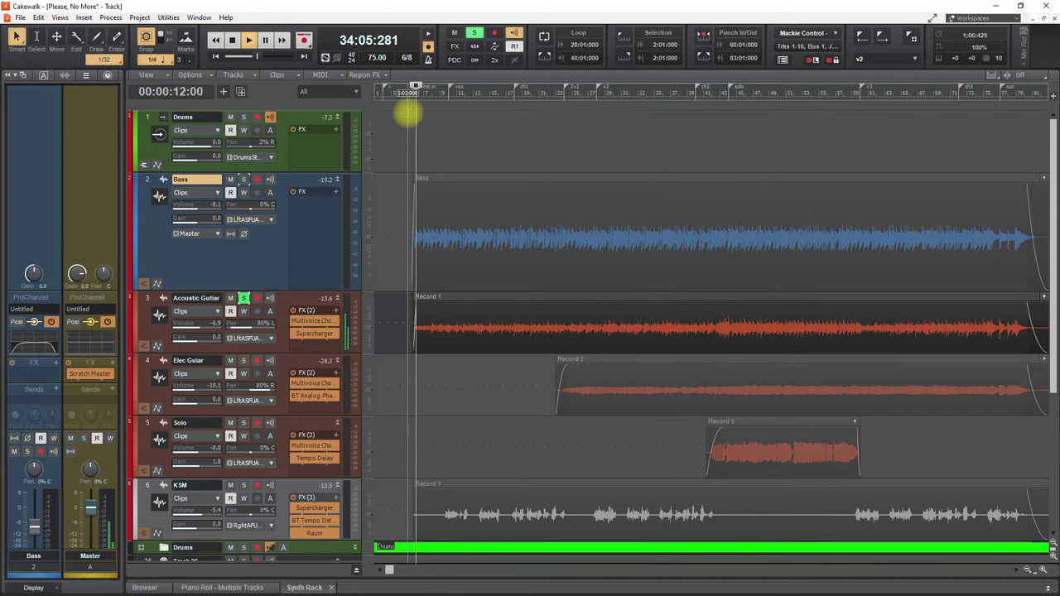
key("space")
left_click_drag(297, 267, 303, 217)
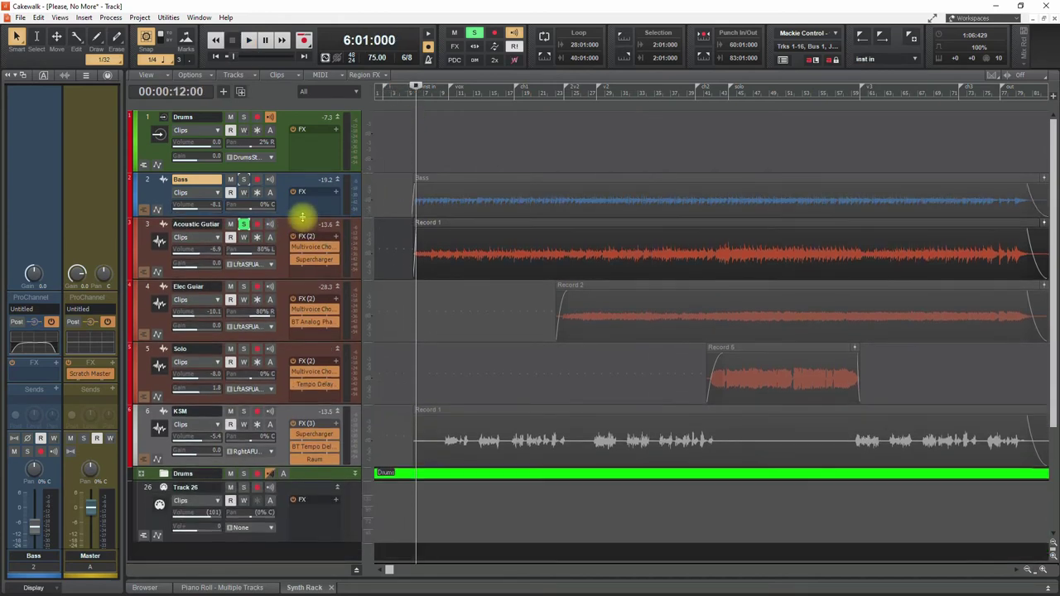
left_click_drag(304, 283, 299, 352)
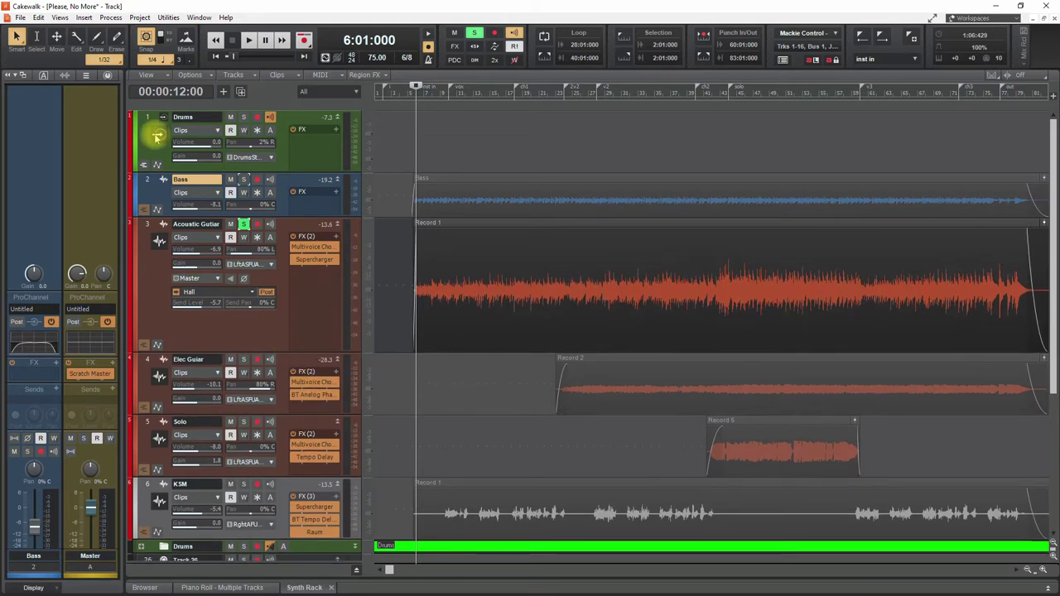
key("space")
- Inspect the Acoustic Guitar's ProChannel modules, then return the Inspector to the channel strips
left_click(246, 328)
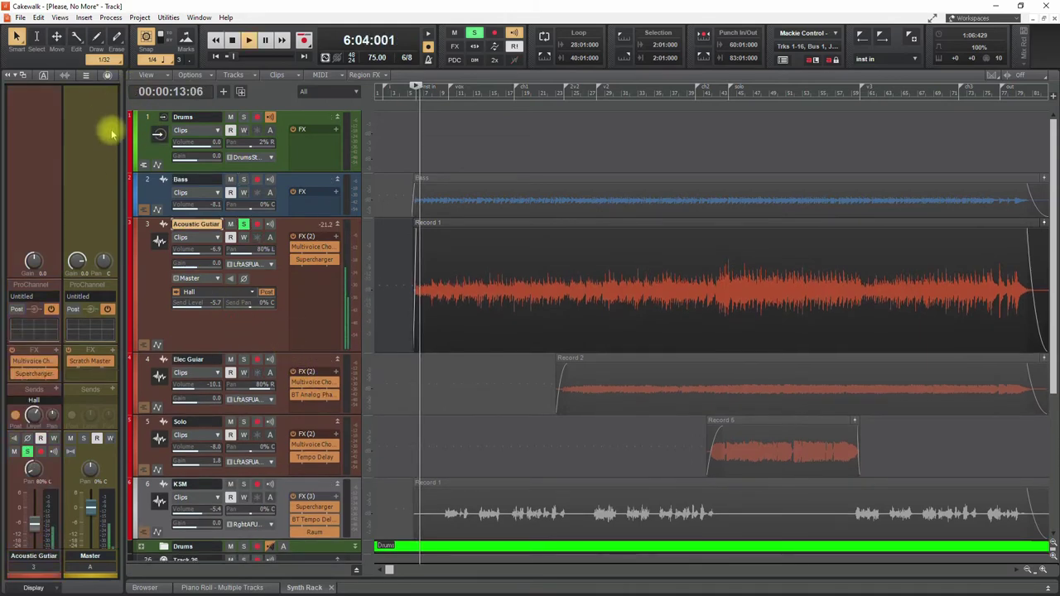
left_click(107, 75)
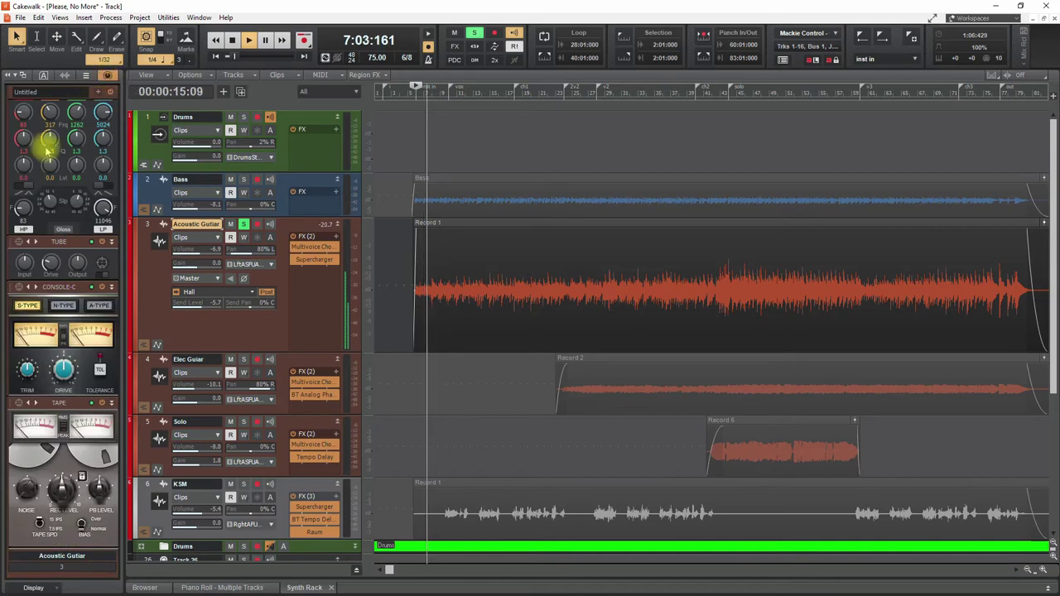
scroll(95, 265, "up", 2)
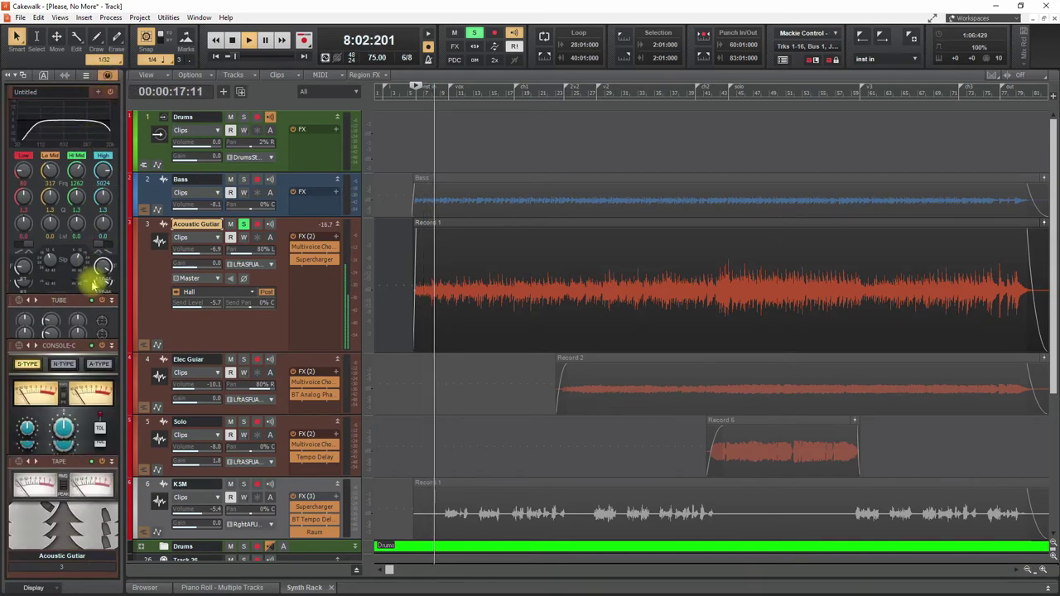
scroll(103, 240, "up", 3)
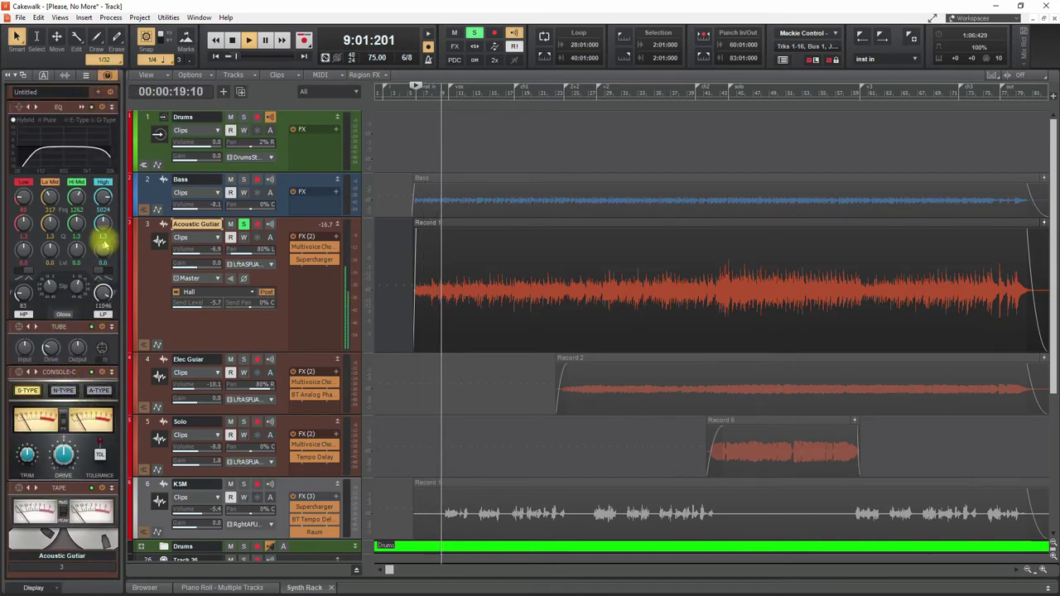
scroll(102, 240, "down", 4)
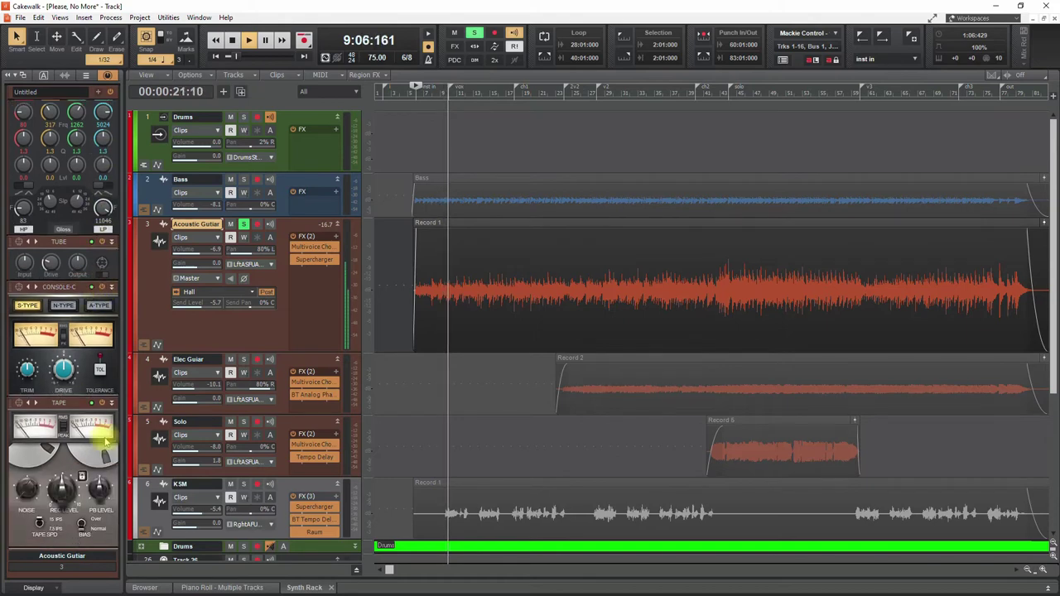
scroll(99, 292, "up", 3)
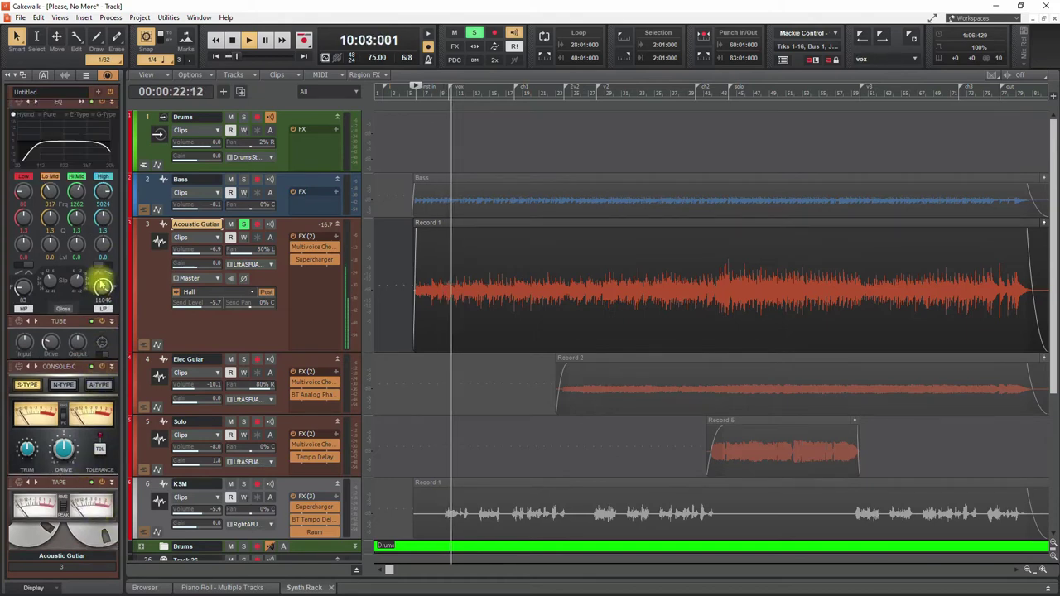
left_click(107, 75)
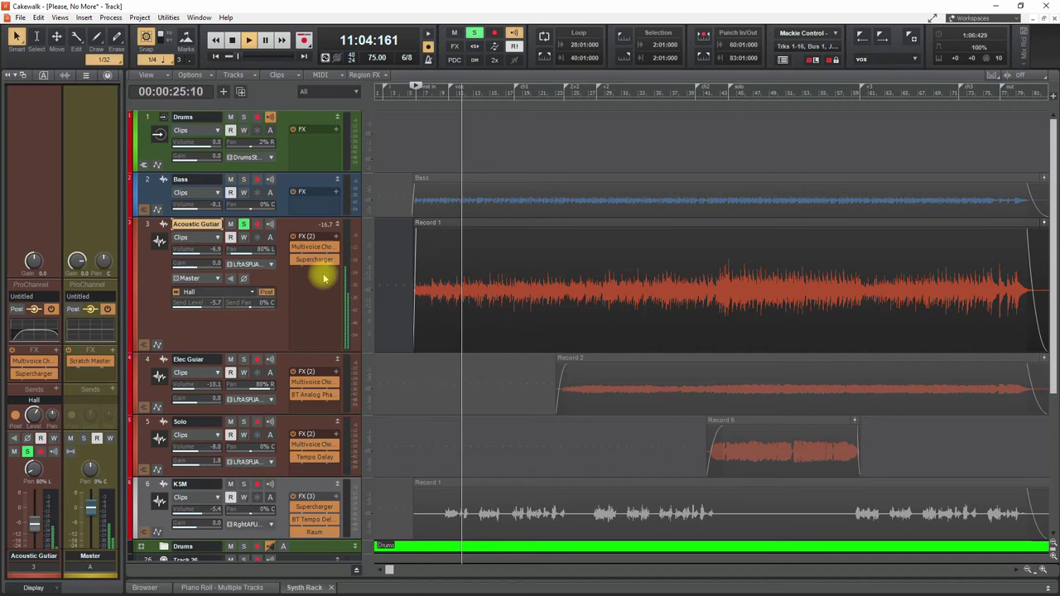
- Open the Acoustic Guitar's Multivoice Chorus/Flanger window mid-screen and toggle Supercharger's bypass off and on
double_click(311, 247)
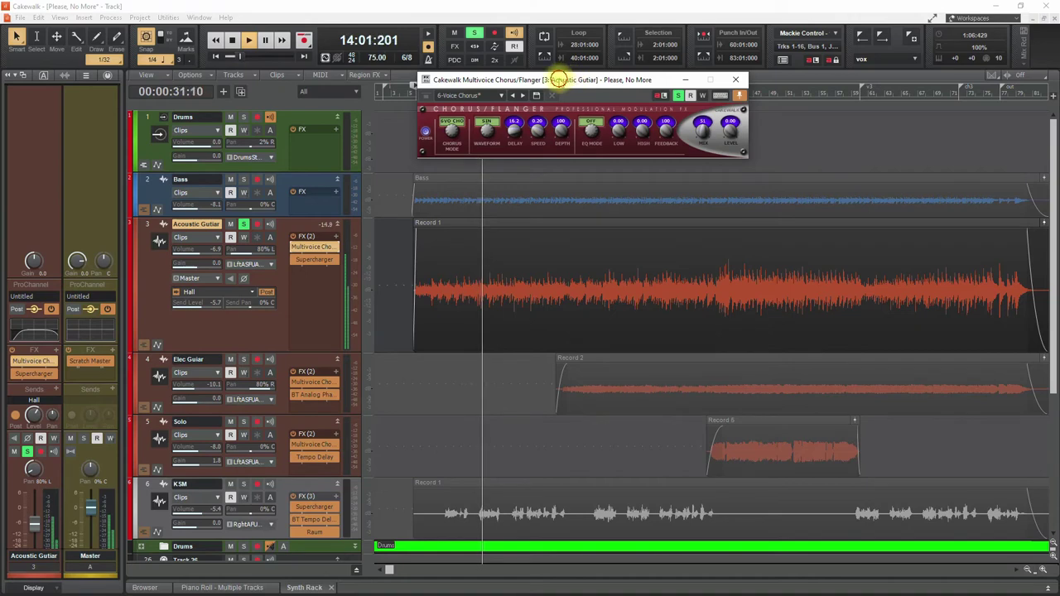
left_click_drag(559, 79, 542, 301)
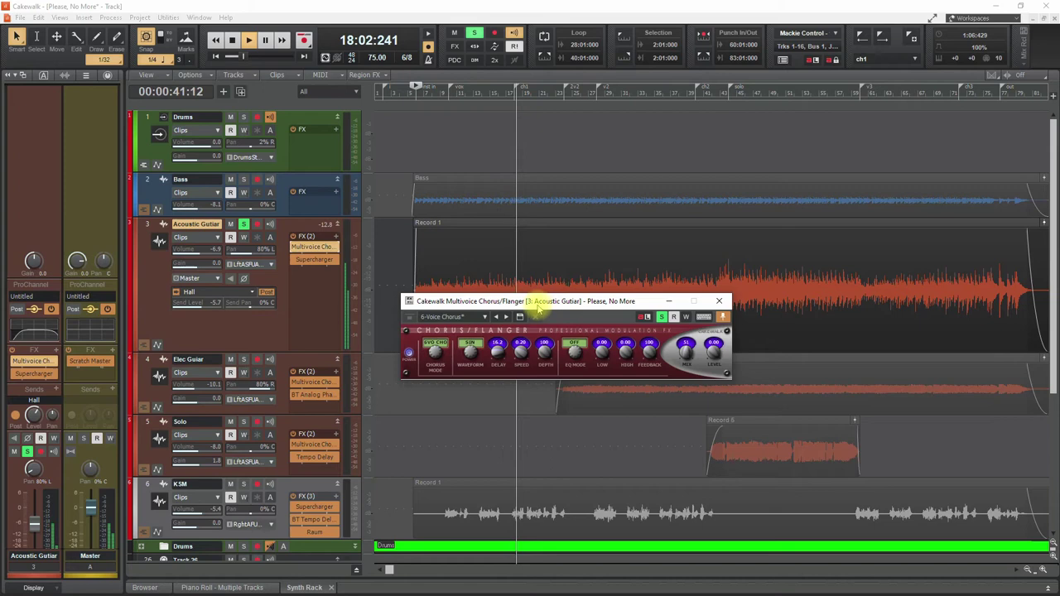
left_click_drag(541, 301, 555, 263)
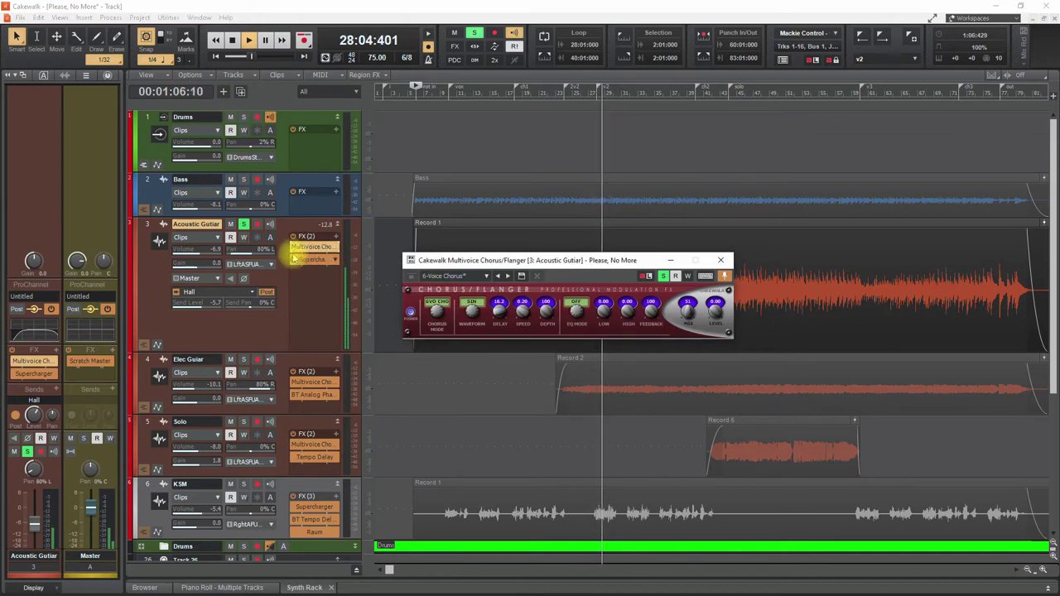
left_click(294, 249)
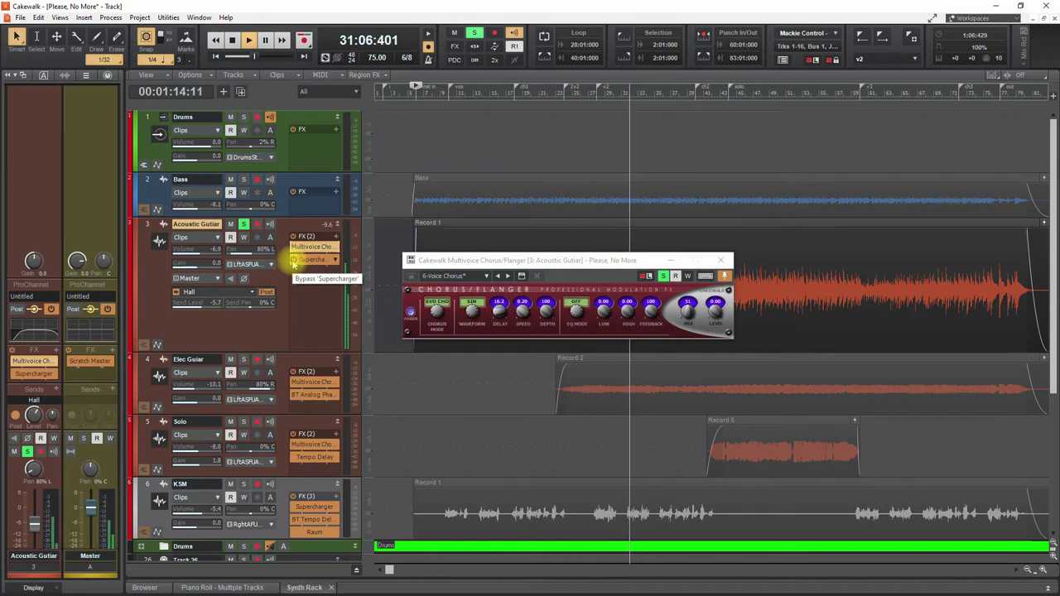
left_click(293, 261)
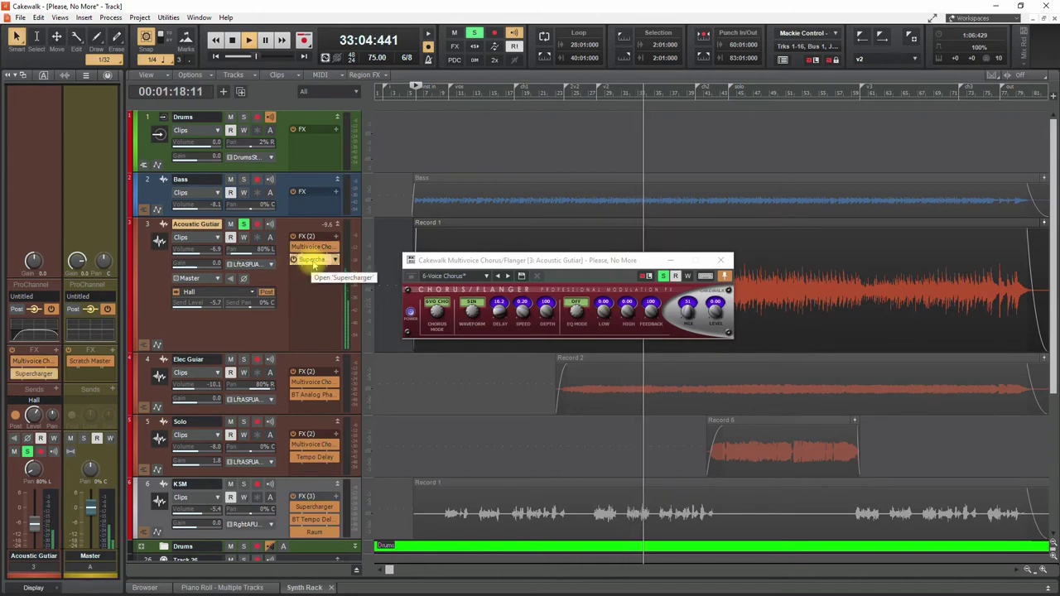
- Swap the chorus window for the Supercharger window, check its Compress and Punch settings, then close it
double_click(313, 261)
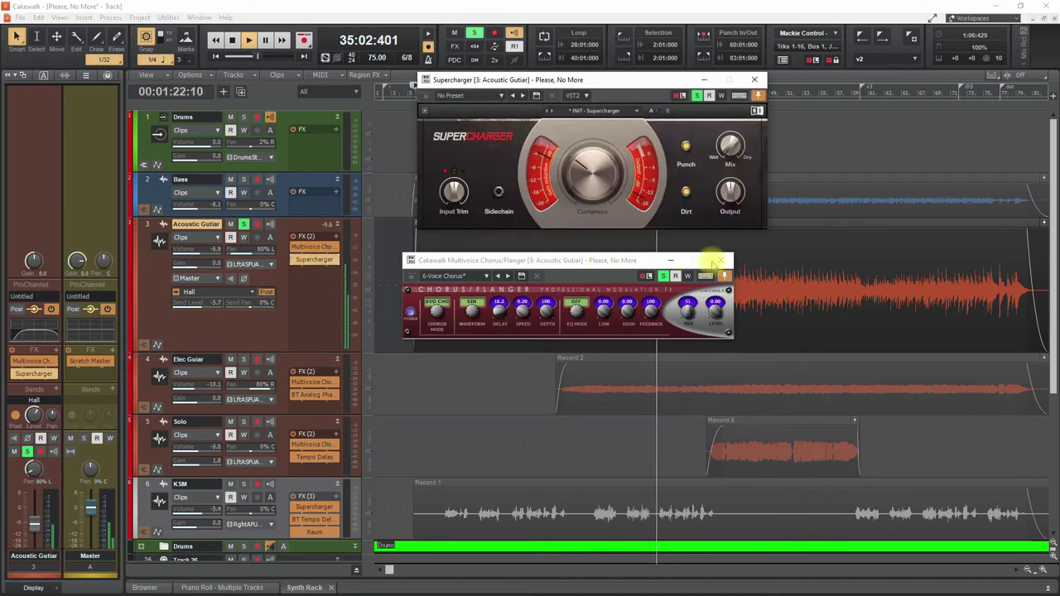
left_click(720, 260)
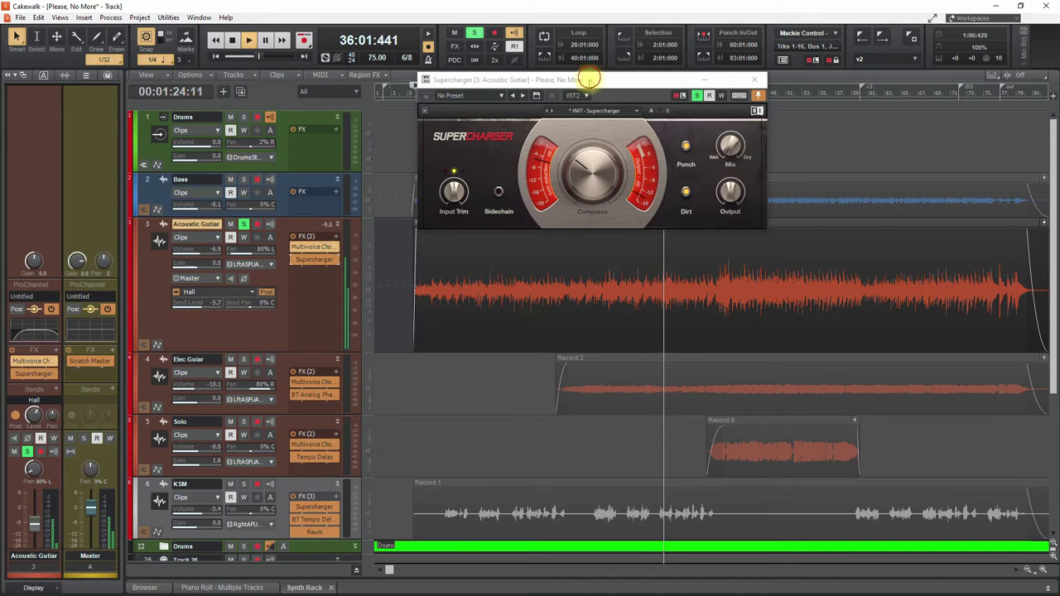
left_click_drag(588, 80, 565, 223)
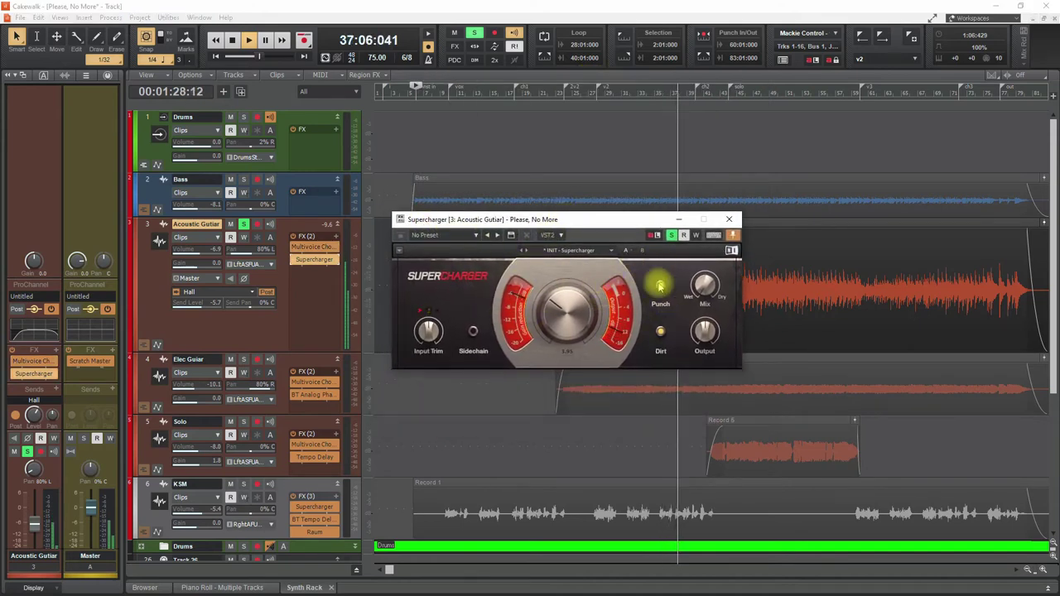
mouse_move(568, 331)
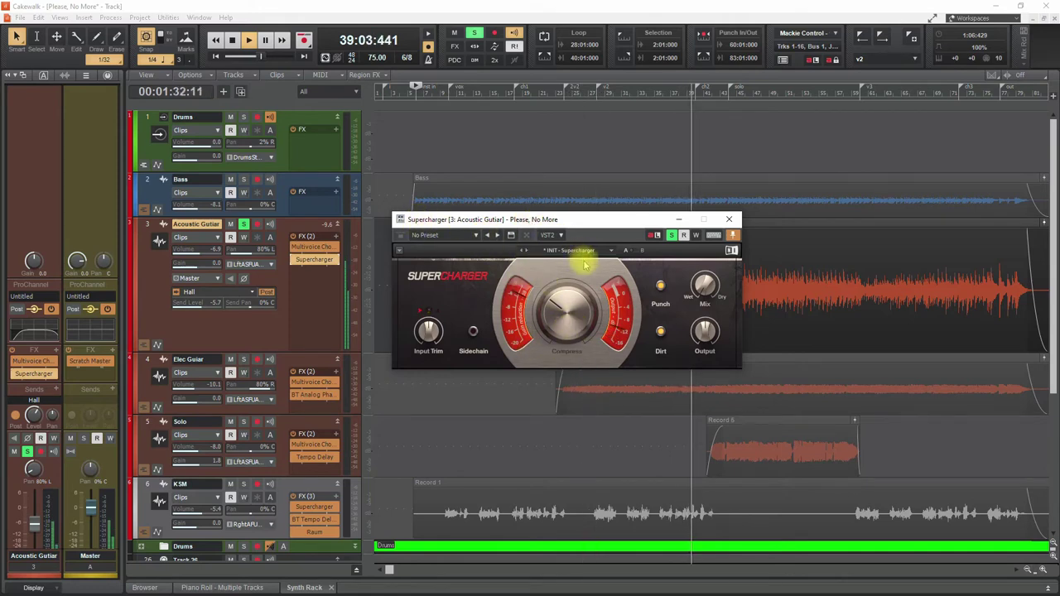
mouse_move(521, 306)
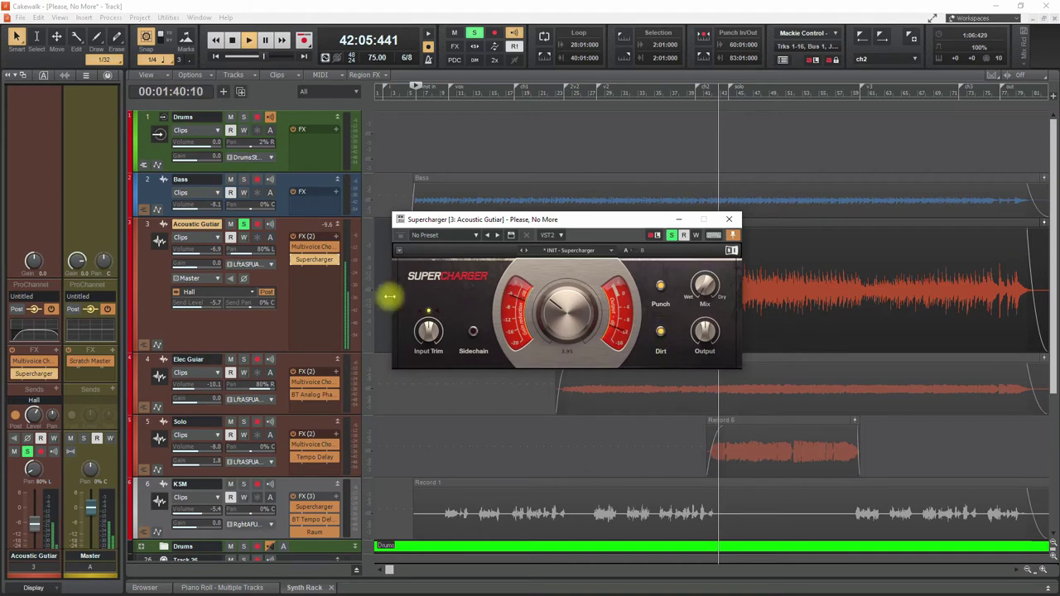
left_click(294, 260)
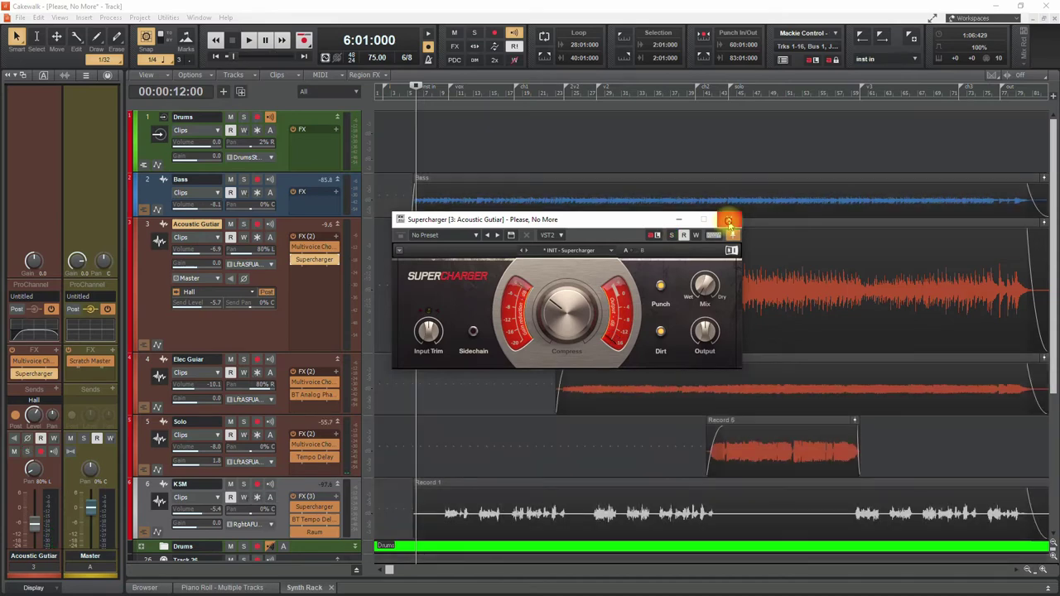
left_click(729, 221)
- Collapse Acoustic Guitar, enlarge Elec Guitar, start playback, and solo Elec Guitar with its effects bypassed
left_click_drag(293, 353, 315, 235)
left_click_drag(327, 298, 325, 364)
key("space")
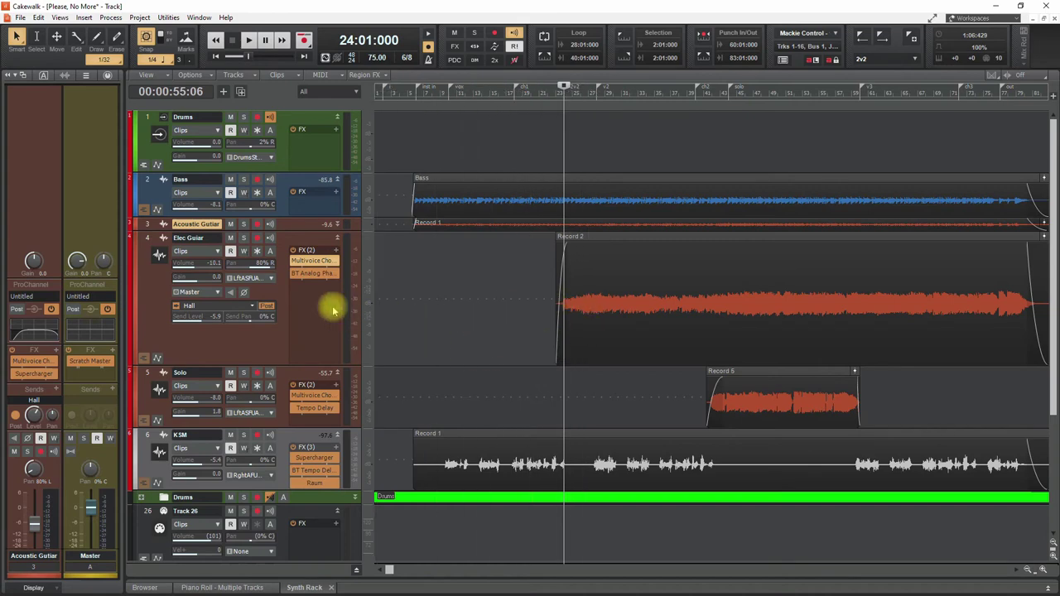
left_click(244, 239)
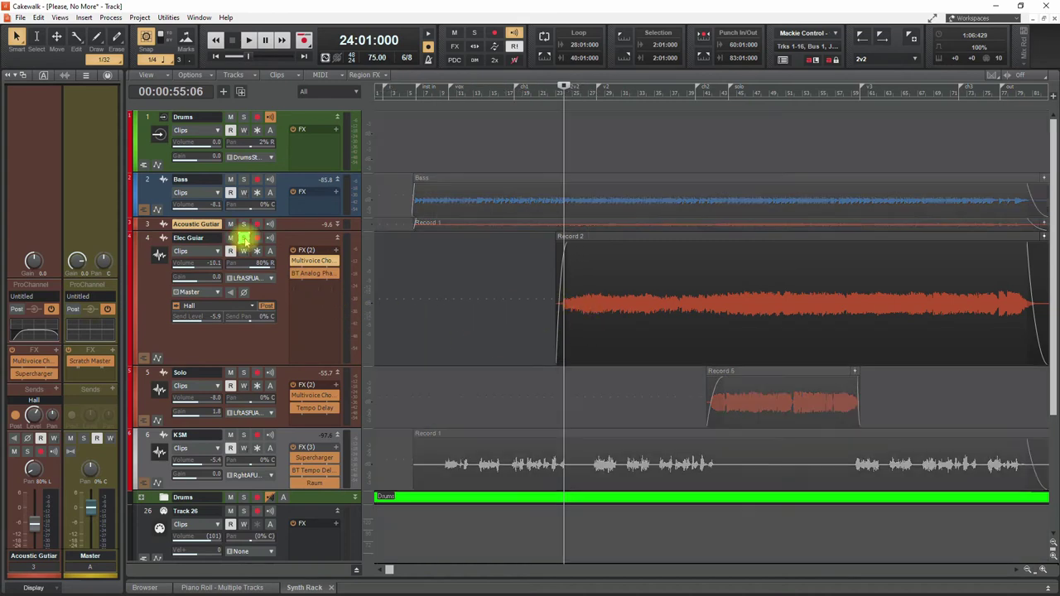
left_click(302, 292)
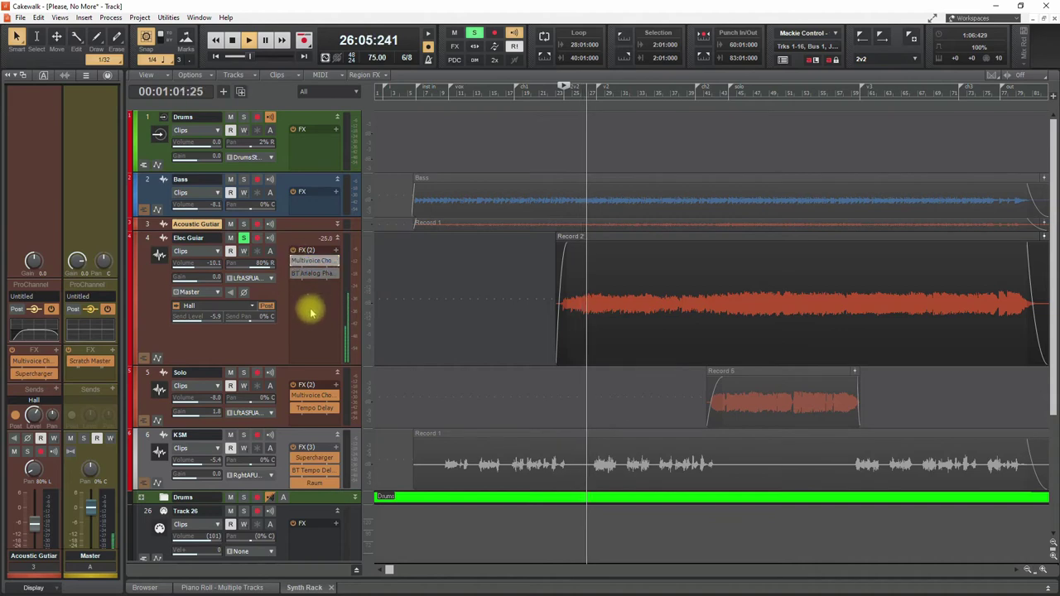
- Check Elec Guitar's ProChannel modules, then open its Multivoice Chorus/Flanger window
left_click(106, 75)
scroll(87, 276, "up", 2)
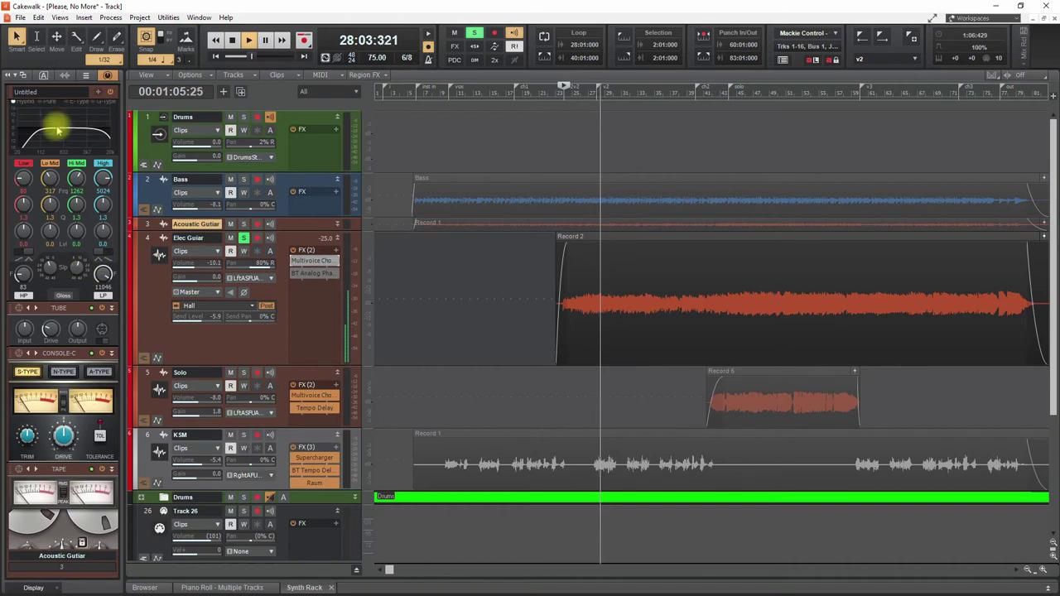
scroll(88, 265, "down", 3)
scroll(87, 263, "up", 2)
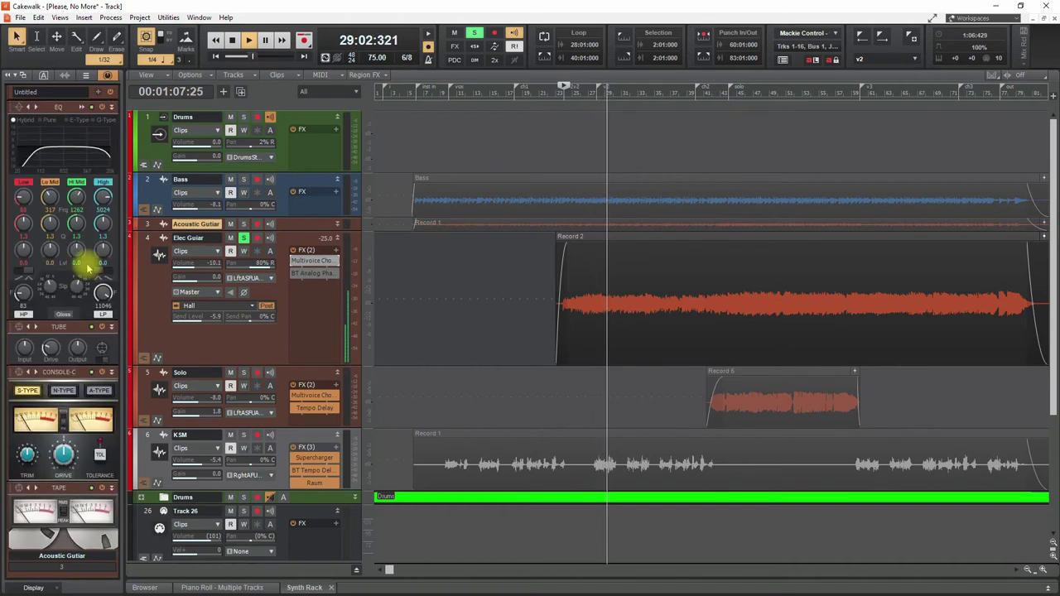
left_click(107, 76)
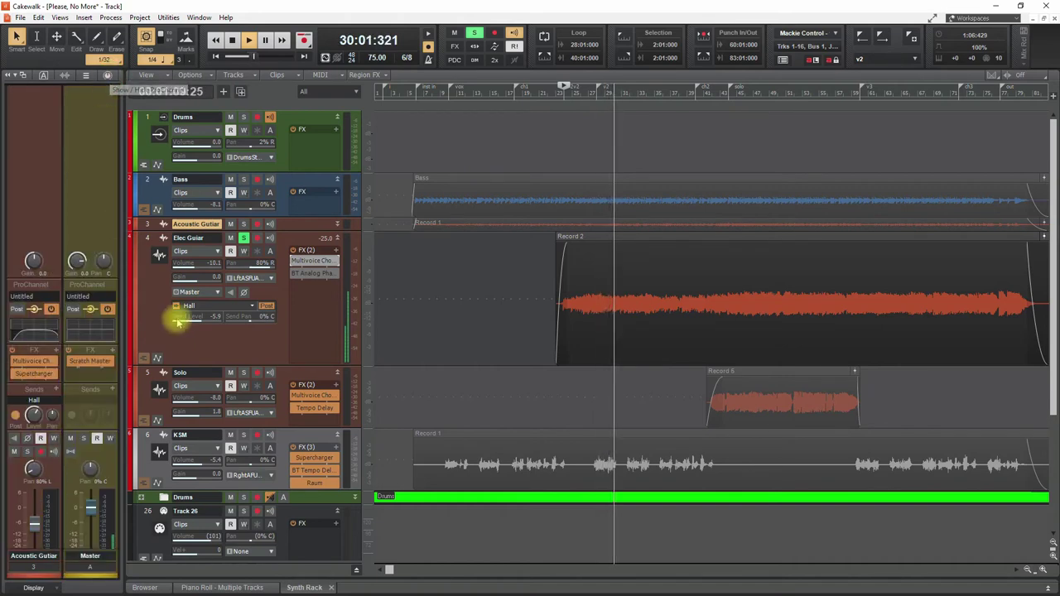
double_click(306, 262)
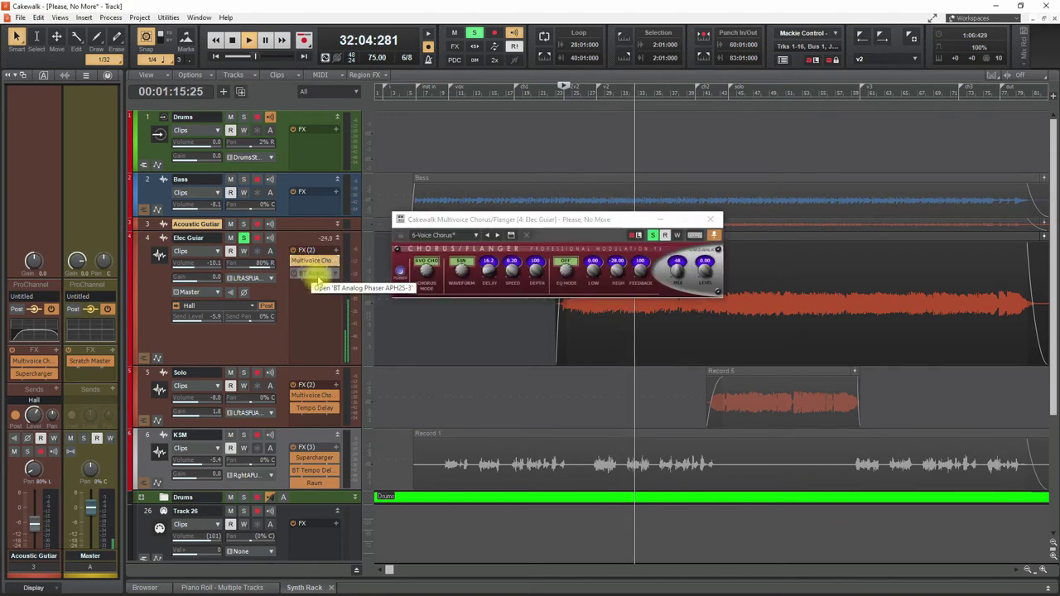
- Re-enable Elec Guitar's BT Analog Phaser, close the phaser and chorus windows, and unsolo the track
double_click(314, 273)
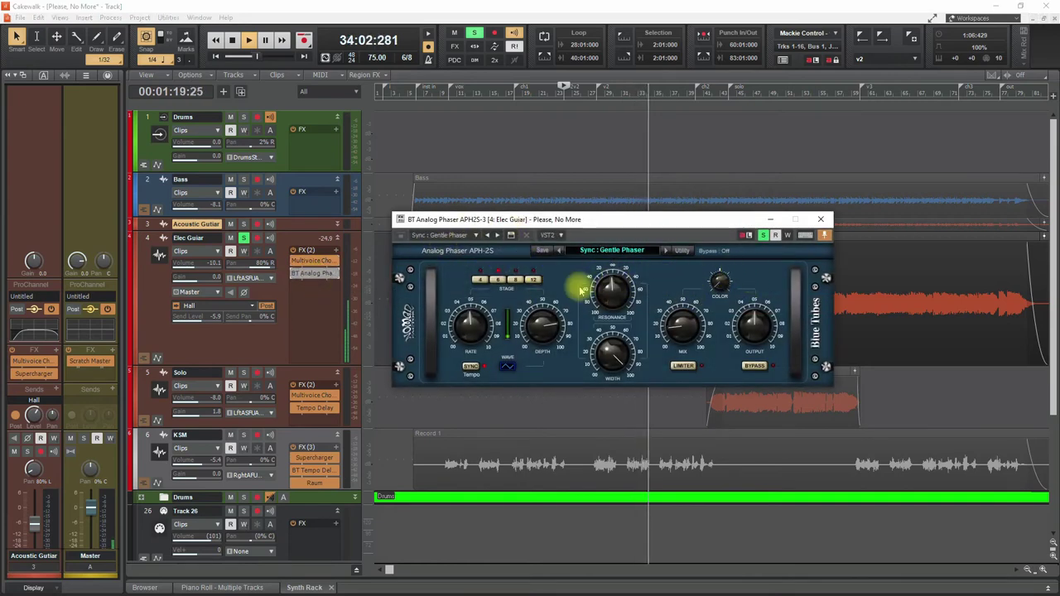
left_click(292, 275)
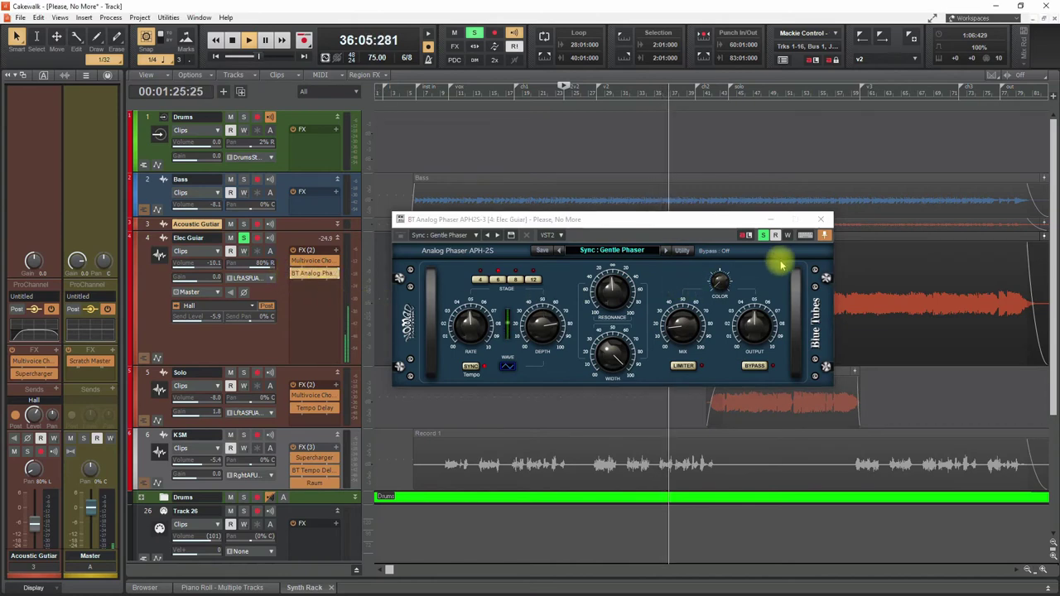
left_click(820, 220)
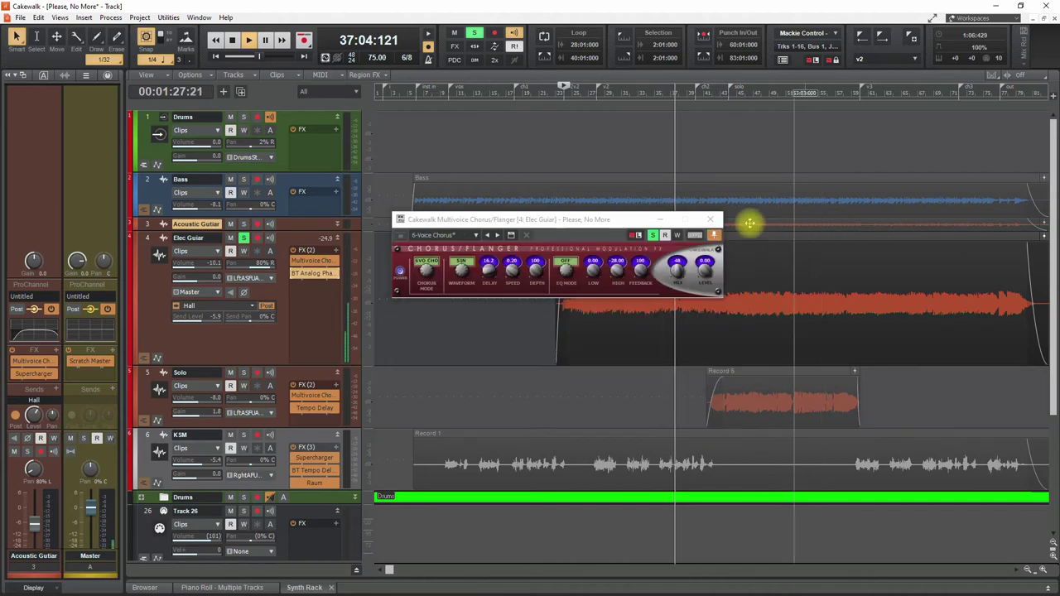
left_click(710, 220)
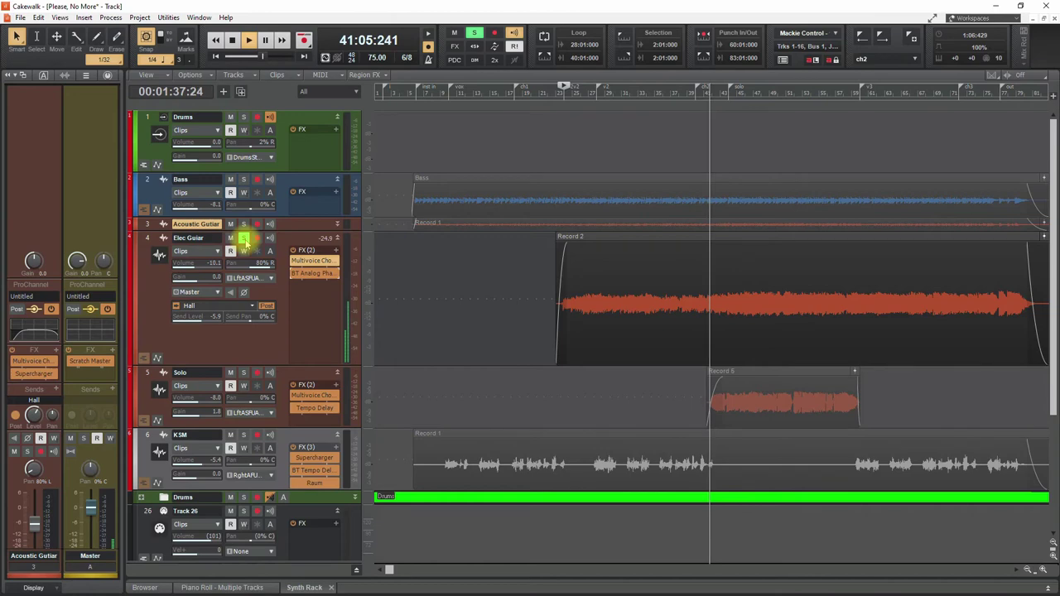
left_click(243, 238)
- Solo and enlarge the Solo track, then open its Tempo Delay window beside the chorus
left_click(244, 374)
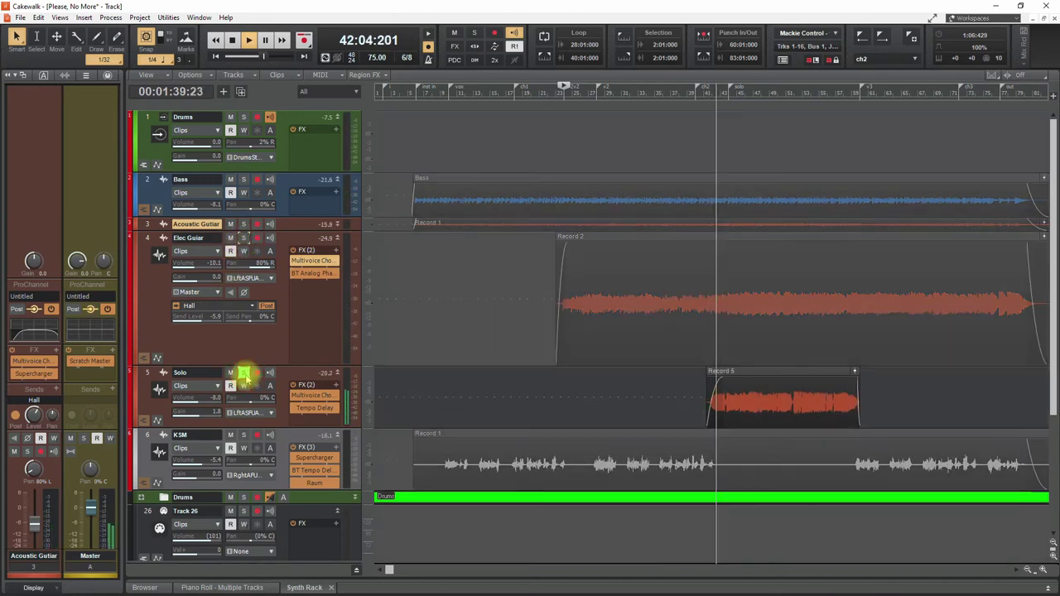
scroll(279, 326, "down", 3)
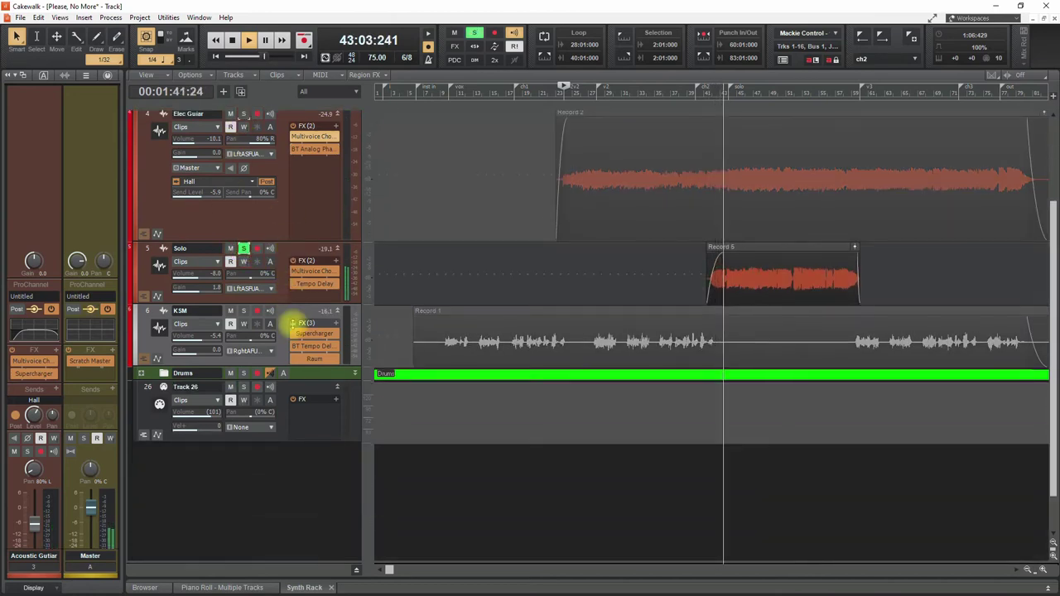
left_click_drag(290, 305, 289, 371)
left_click(277, 350)
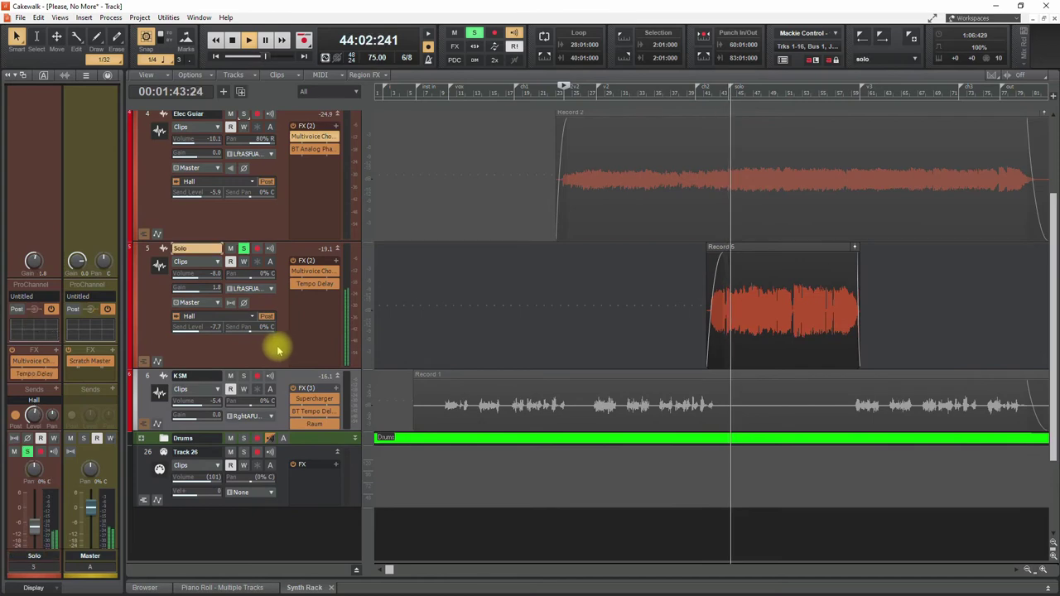
double_click(306, 277)
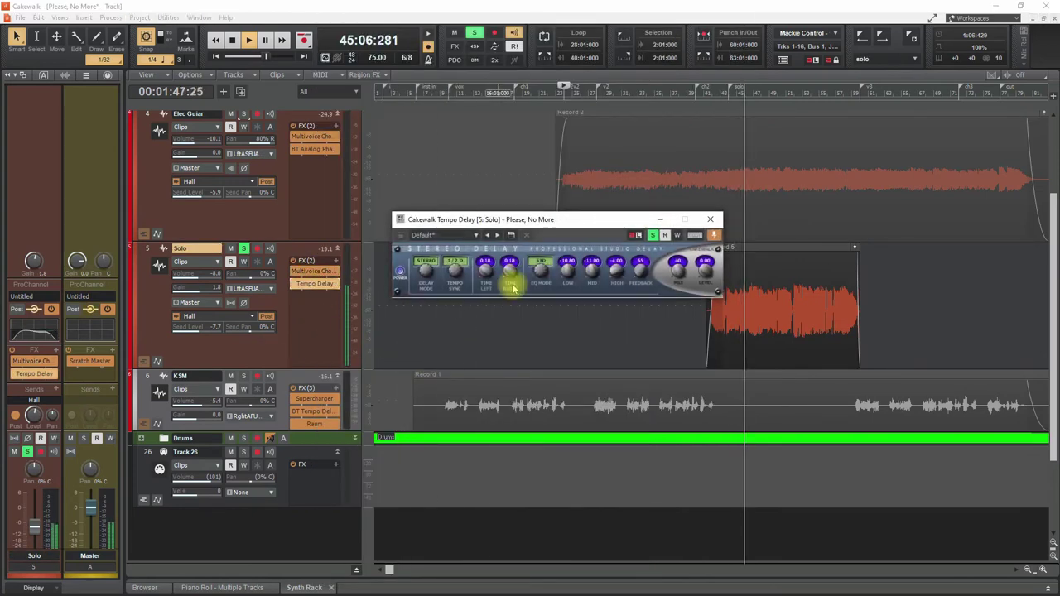
left_click_drag(520, 221, 524, 317)
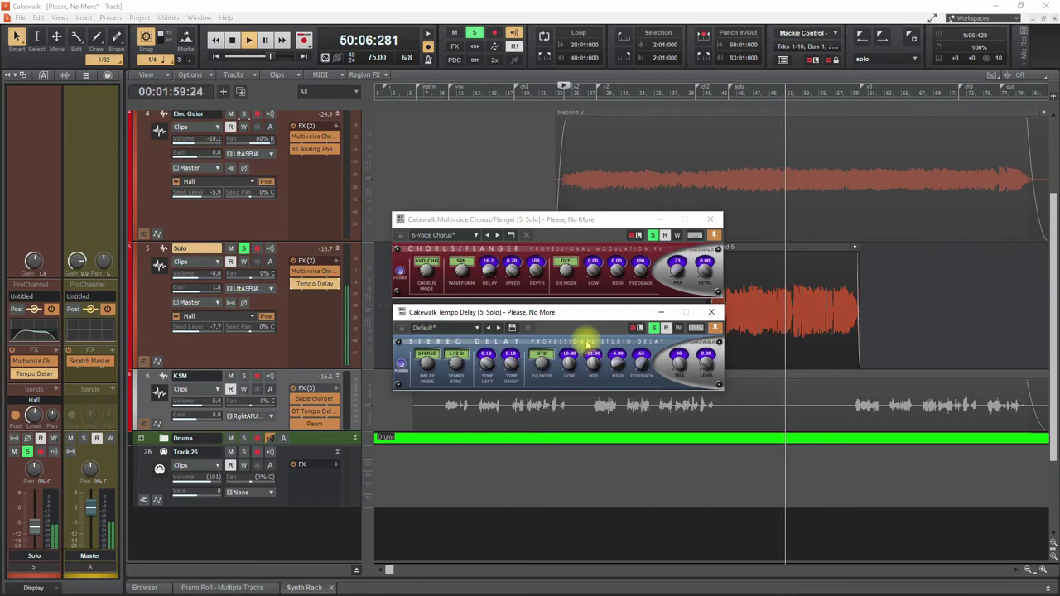
- Audition the Solo track's chorus and Tempo Delay bypass, replay the solo section, unsolo, and close the chorus
left_click(298, 273)
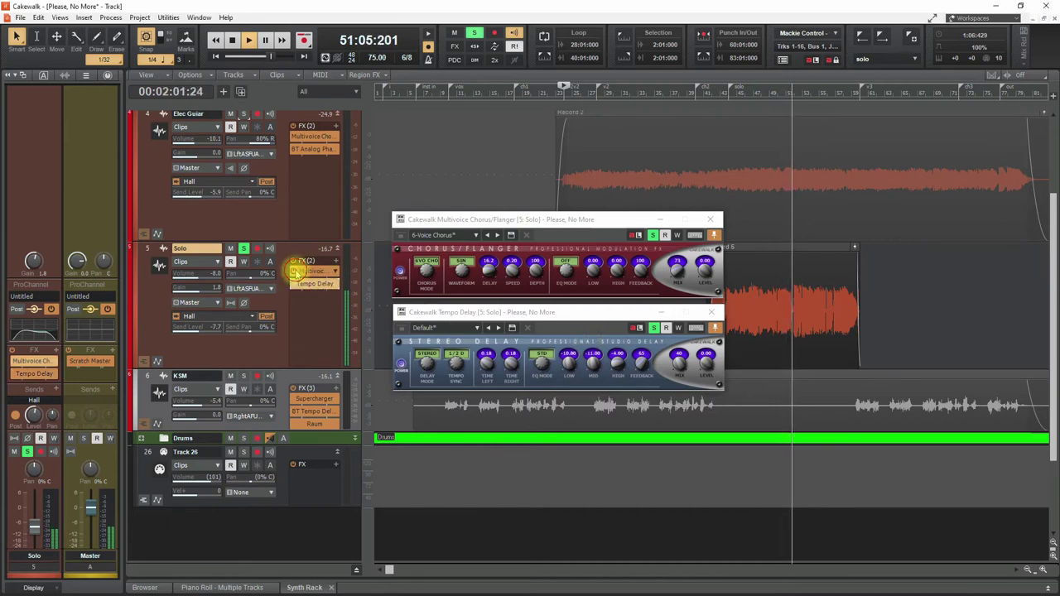
left_click(295, 284)
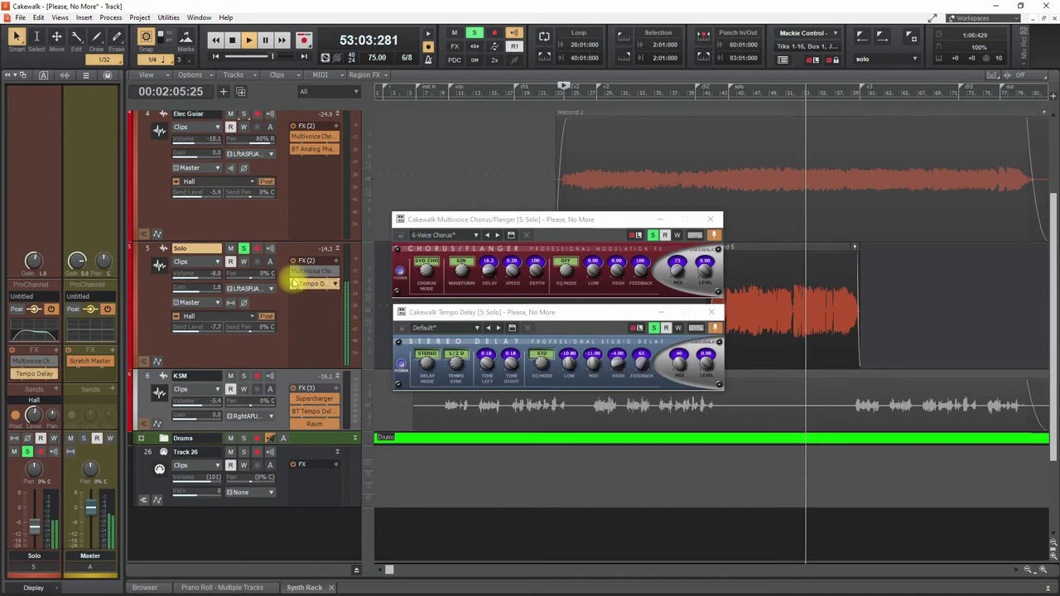
left_click(295, 272)
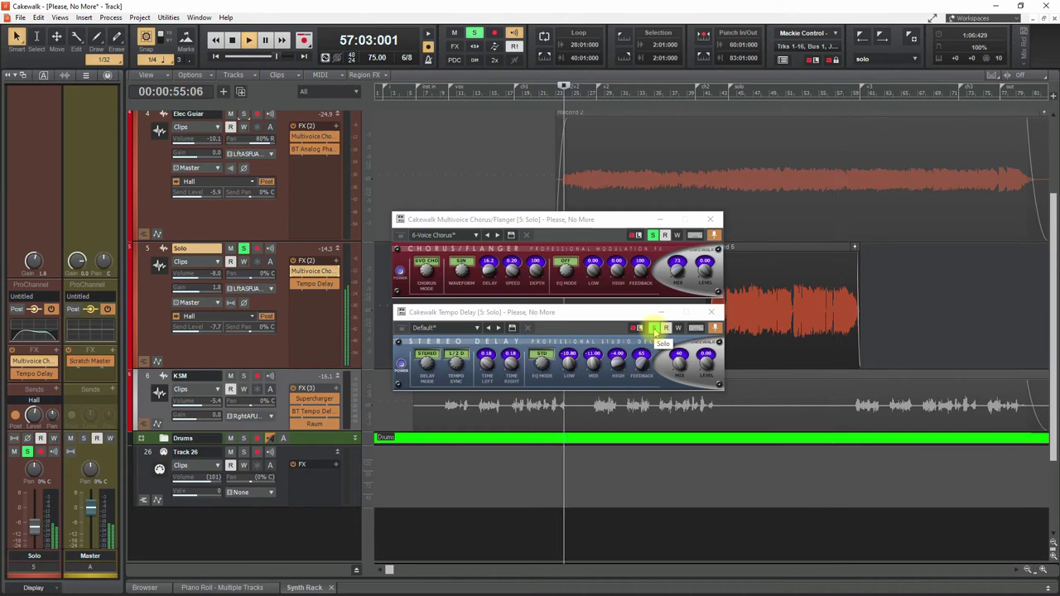
key("space")
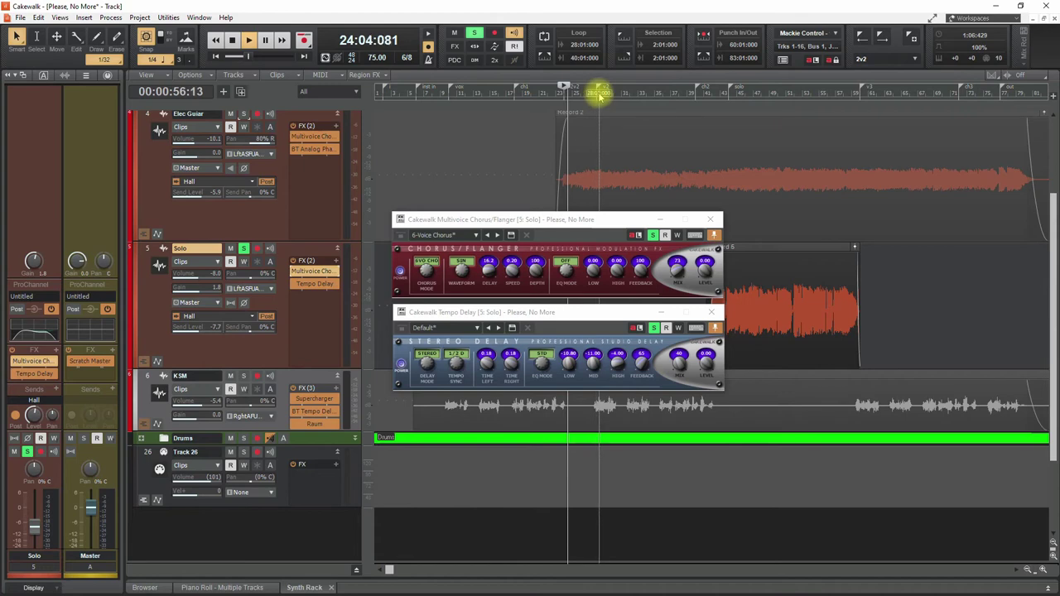
left_click(729, 95)
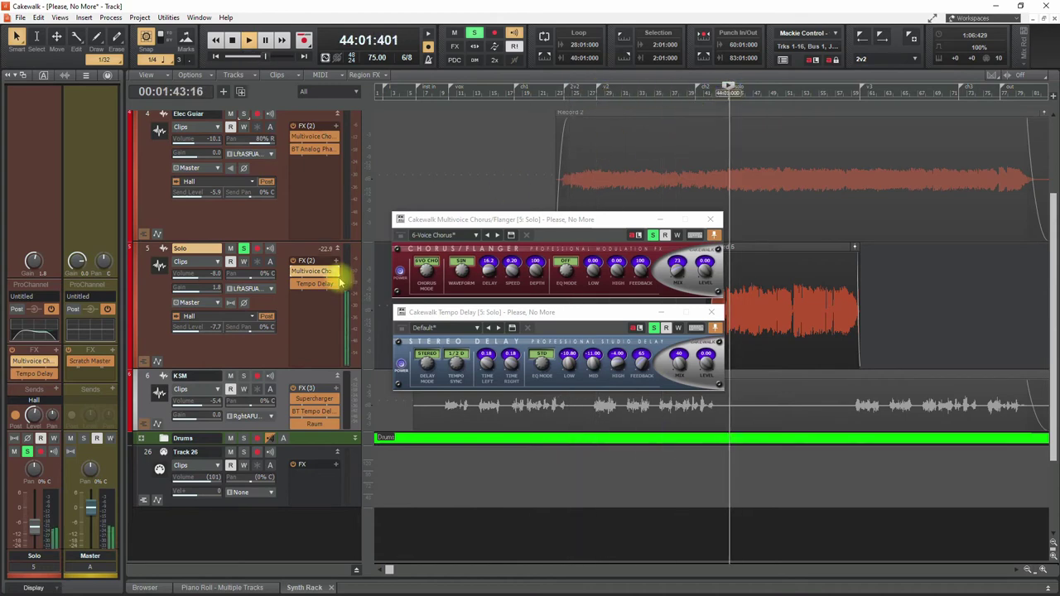
left_click(243, 248)
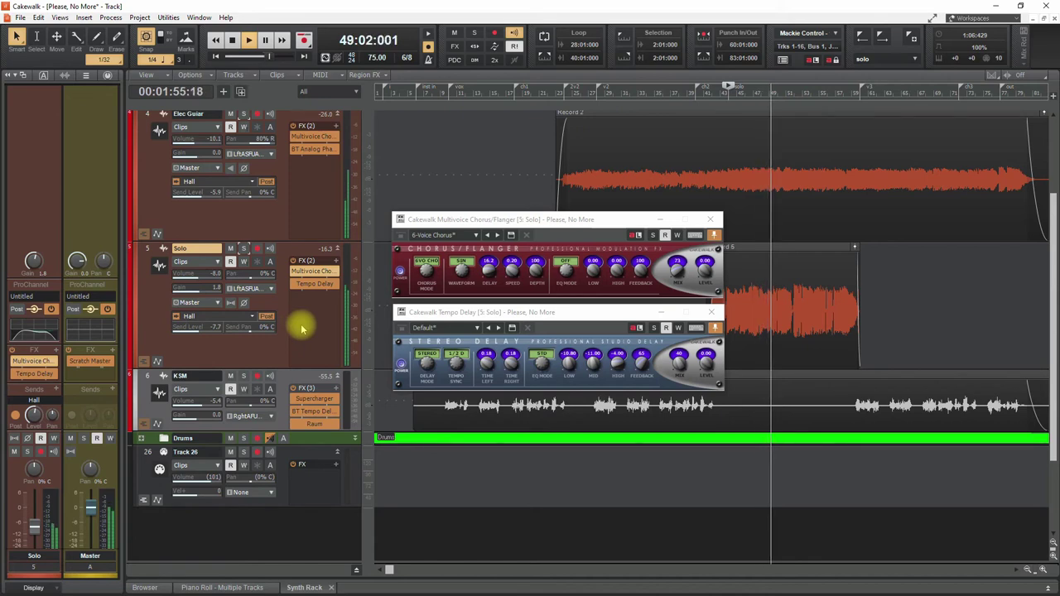
key("space")
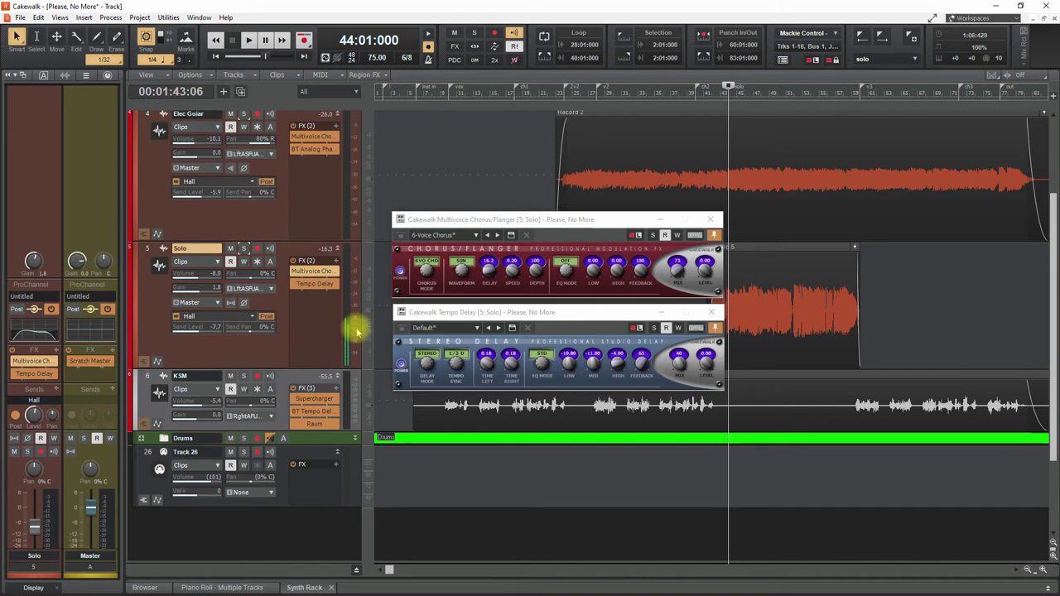
left_click(709, 220)
- Close the Tempo Delay window, return the play position to bar 10, and fit all tracks
left_click(709, 311)
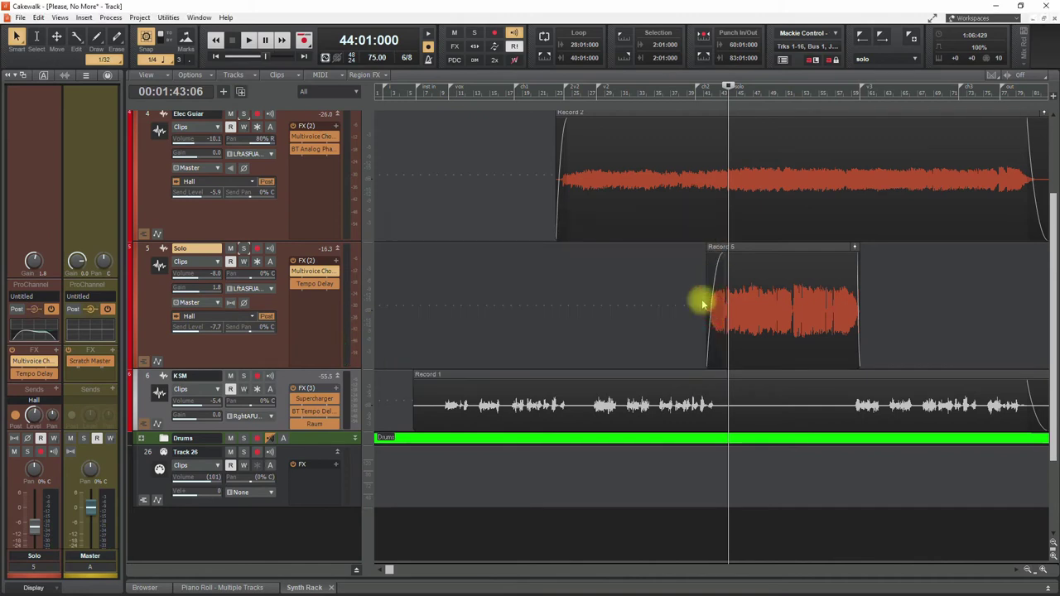
left_click(448, 89)
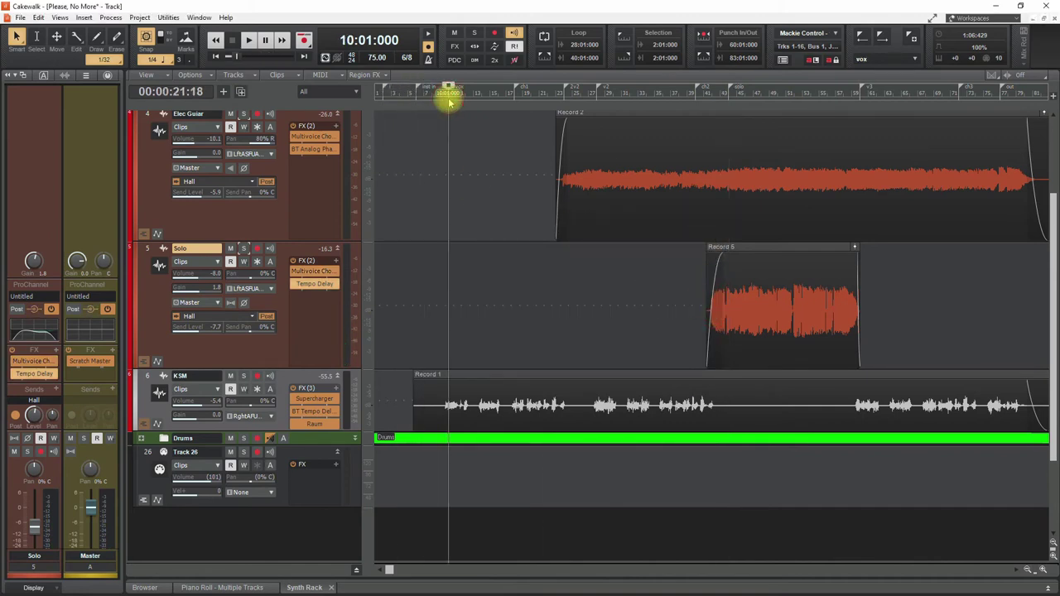
key("f")
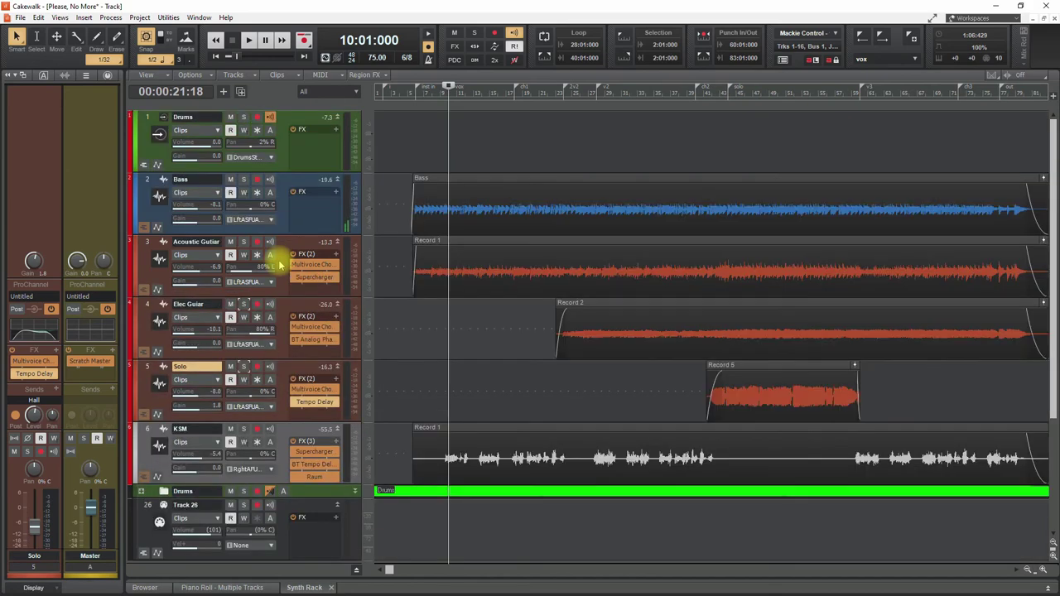
scroll(274, 317, "down", 3)
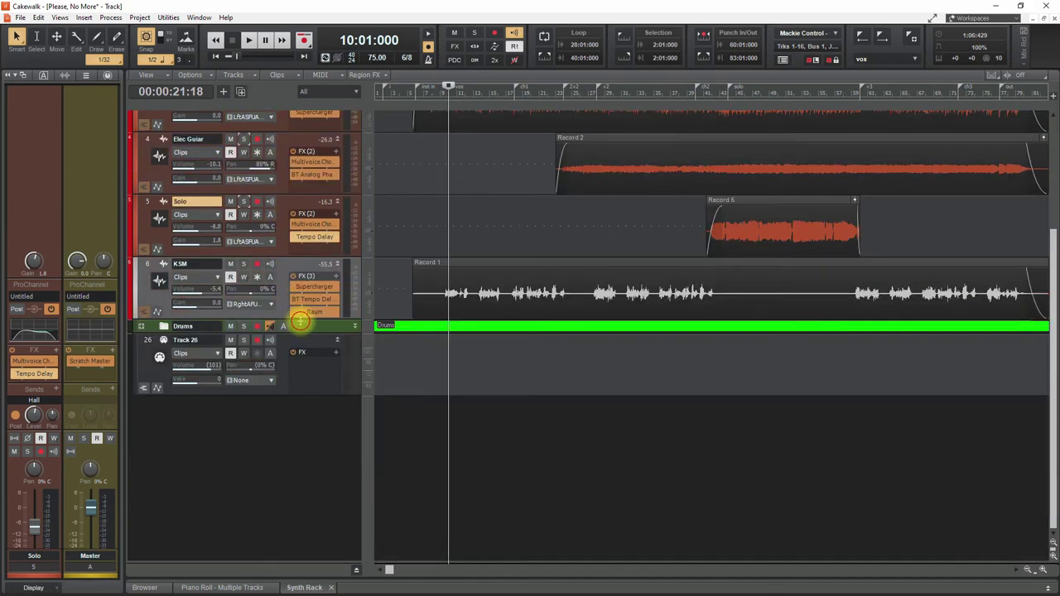
- Enlarge and solo the KSM vocal track, briefly showing its ProChannel EQ
left_click_drag(300, 321, 263, 393)
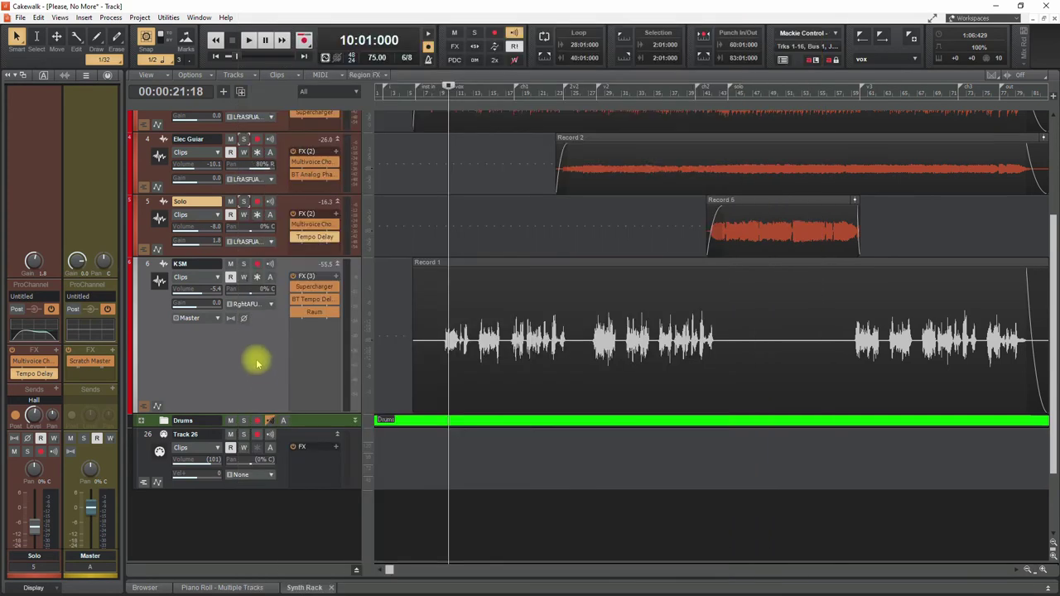
left_click(245, 356)
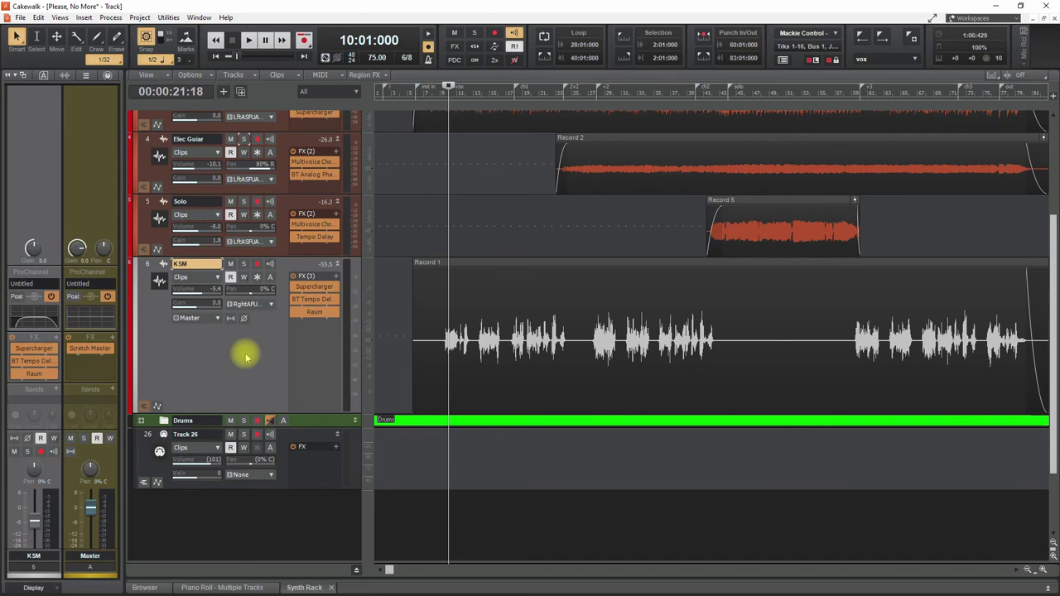
left_click(243, 264)
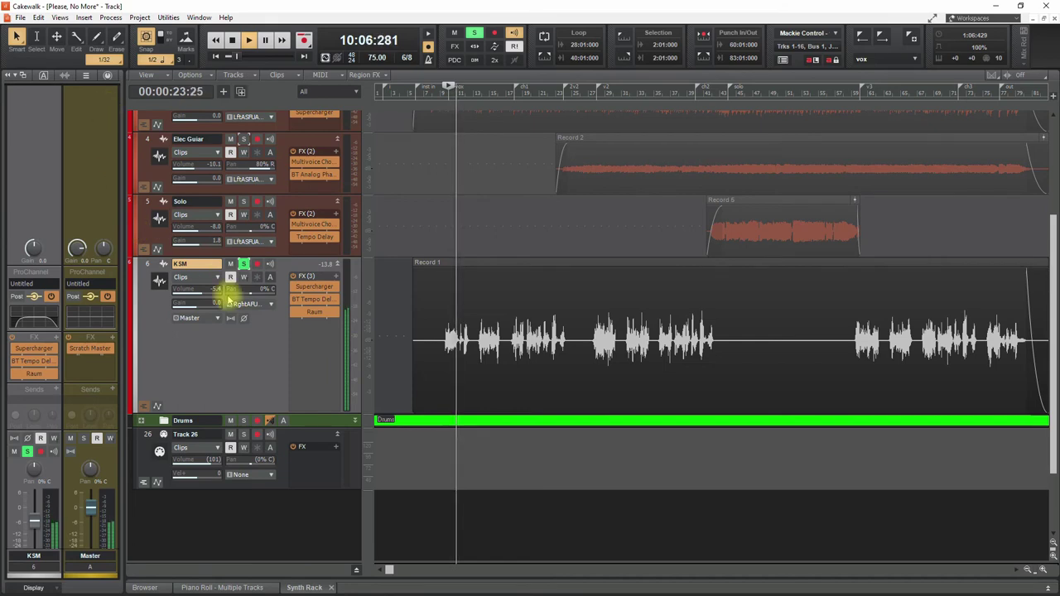
left_click(108, 76)
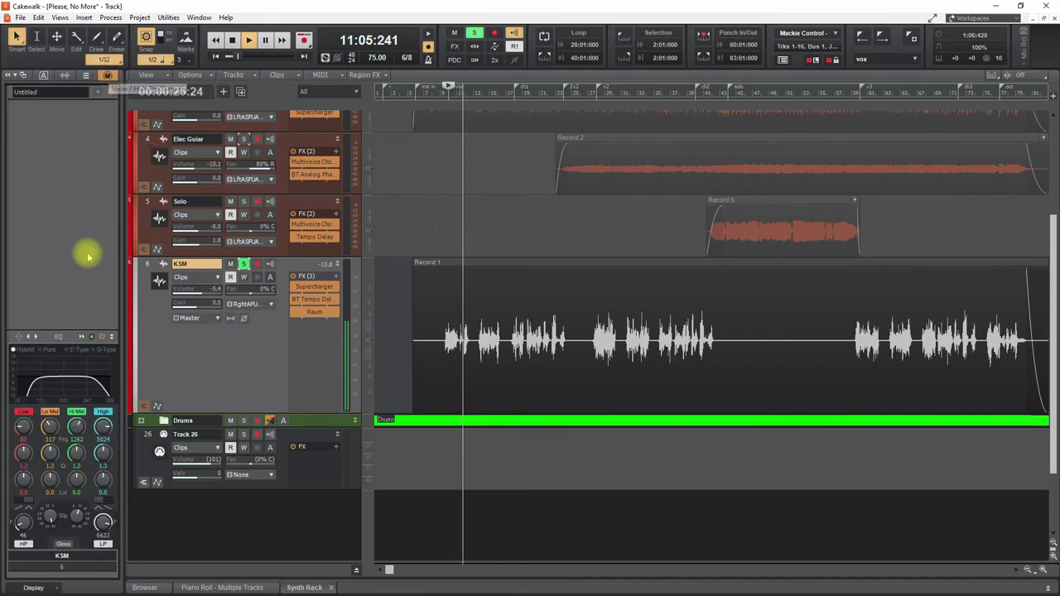
left_click(108, 75)
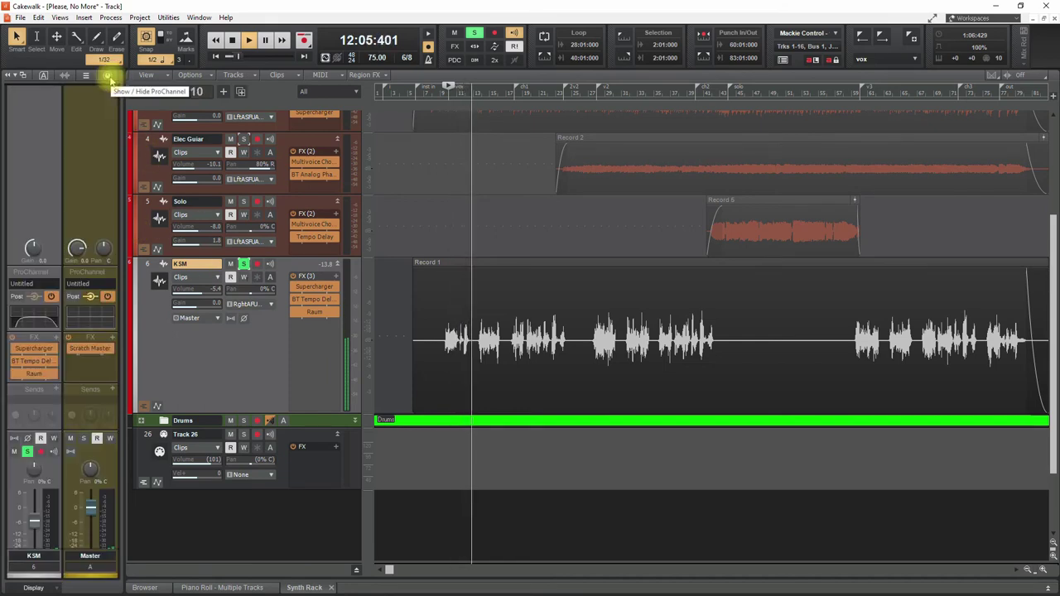
- Open the KSM track's Supercharger, BT Tempo Delay and Raum plugin windows
left_click(313, 288)
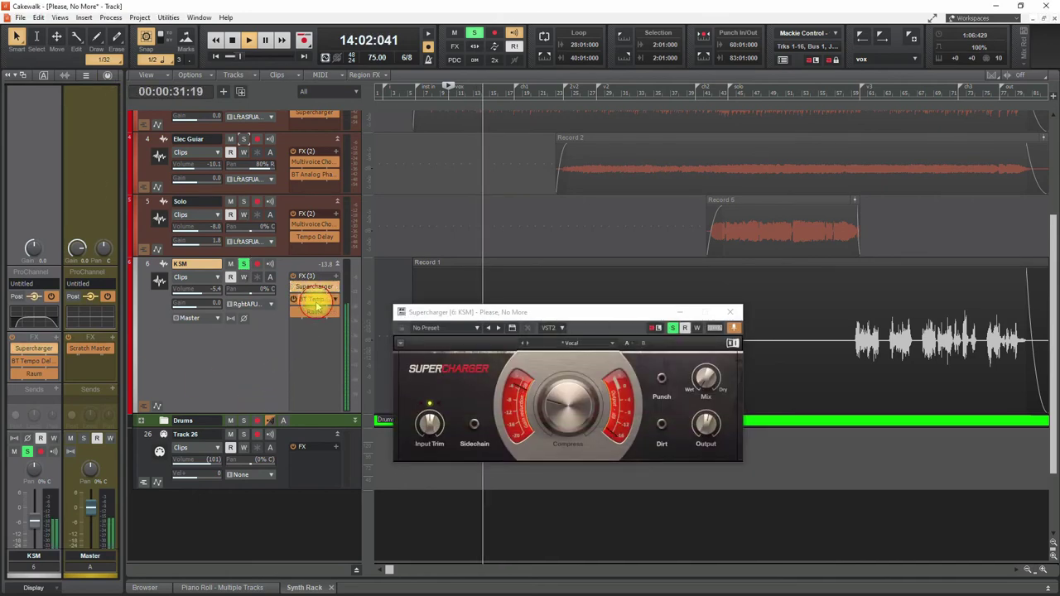
left_click(315, 299)
left_click(315, 314)
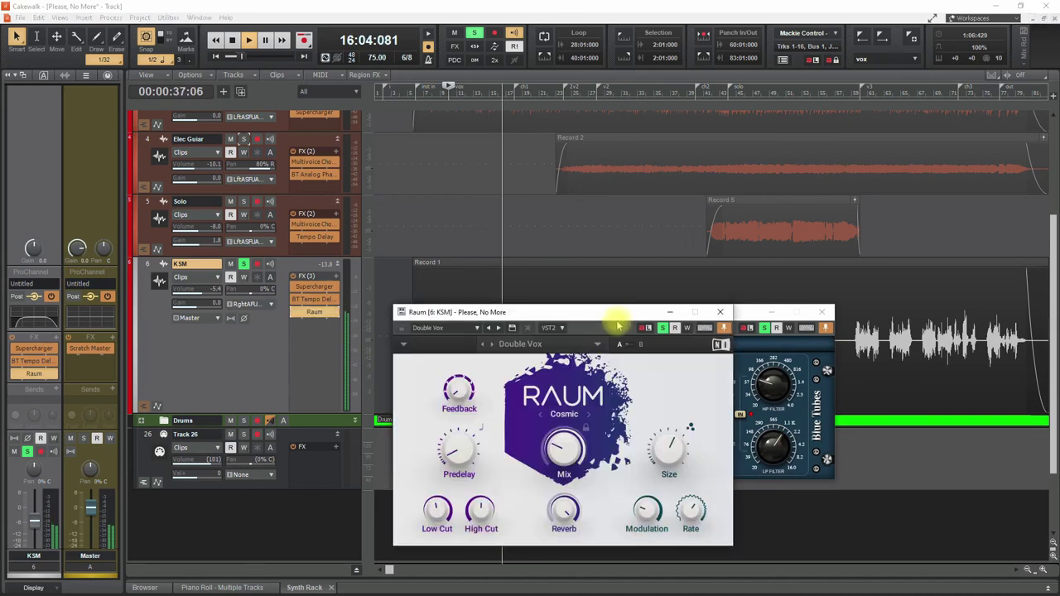
- Spread the Raum, BT Tempo Delay and Supercharger windows apart to uncover the KSM FX bin
left_click_drag(580, 315, 825, 140)
left_click_drag(553, 316, 395, 217)
left_click(489, 461)
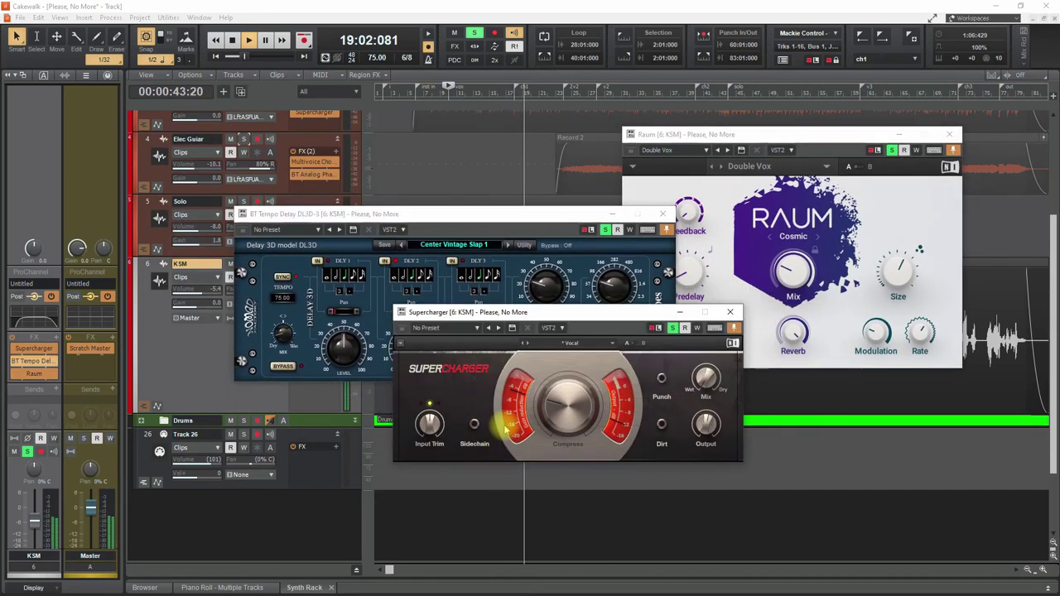
left_click_drag(551, 315, 259, 153)
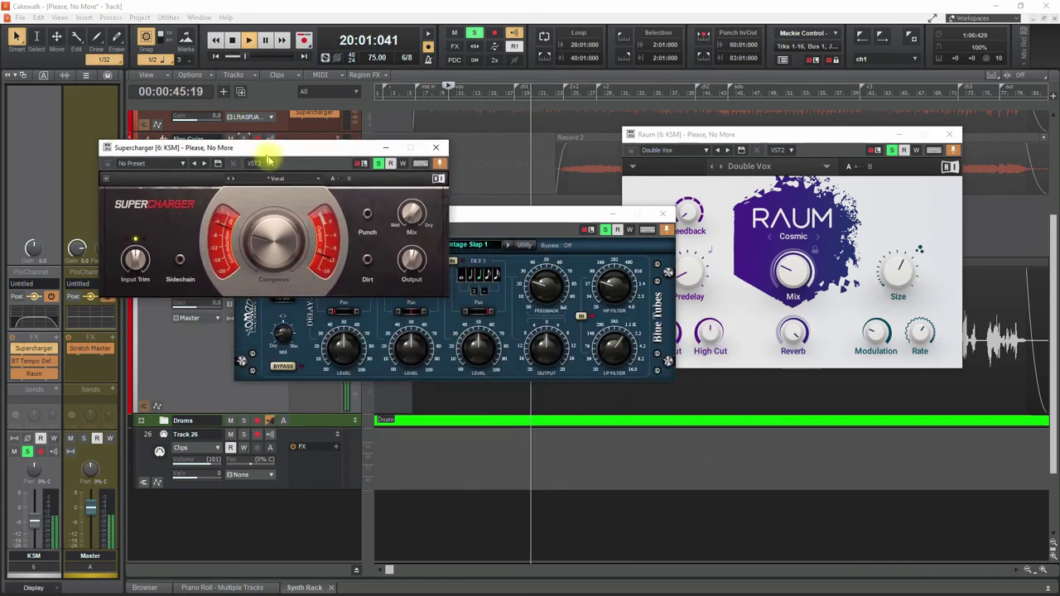
left_click_drag(498, 213, 531, 364)
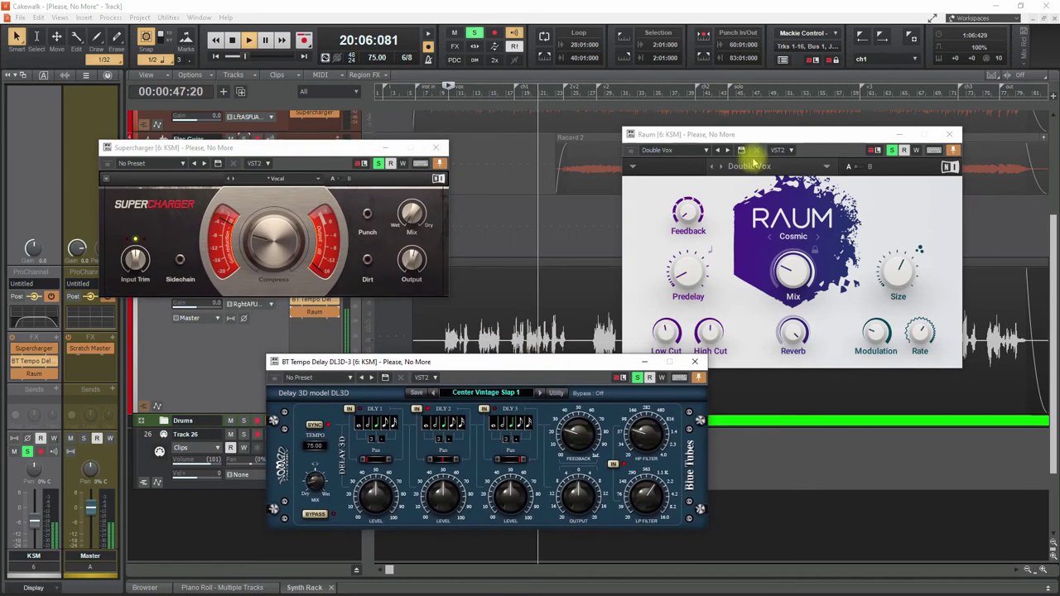
left_click_drag(765, 138, 793, 134)
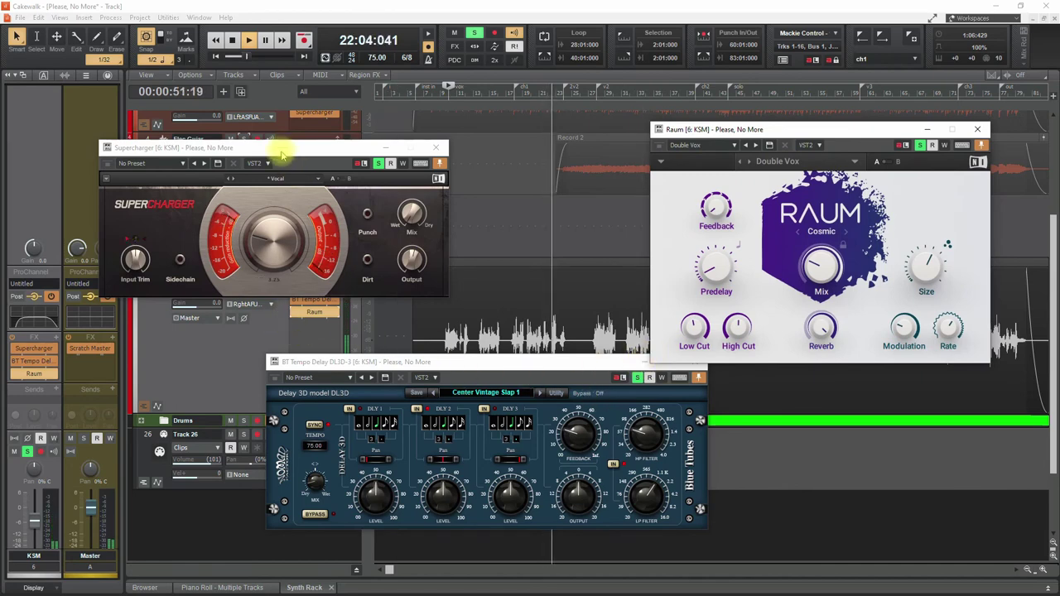
left_click_drag(279, 147, 269, 124)
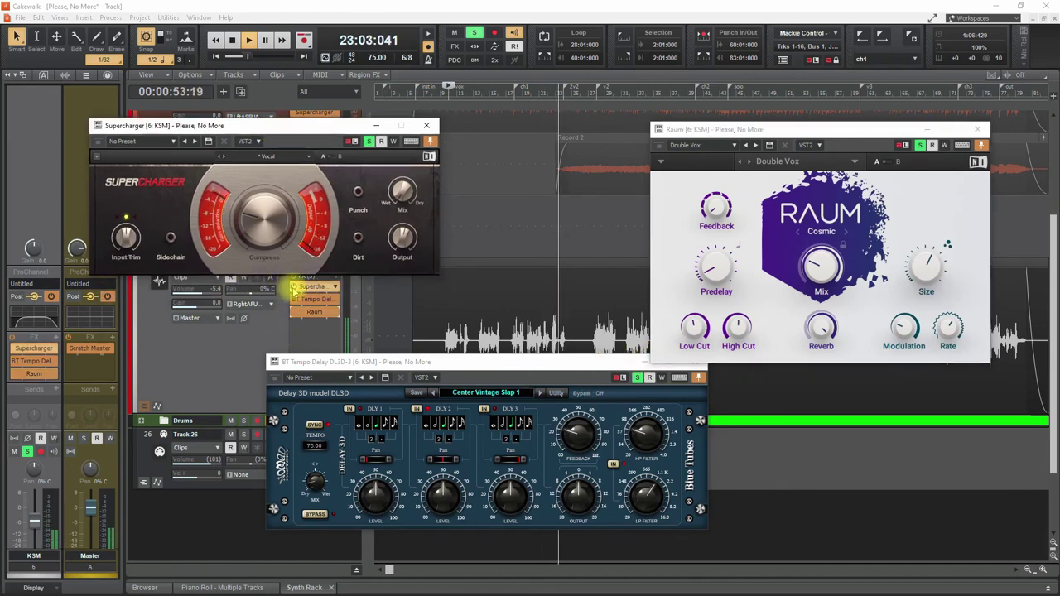
left_click(294, 292)
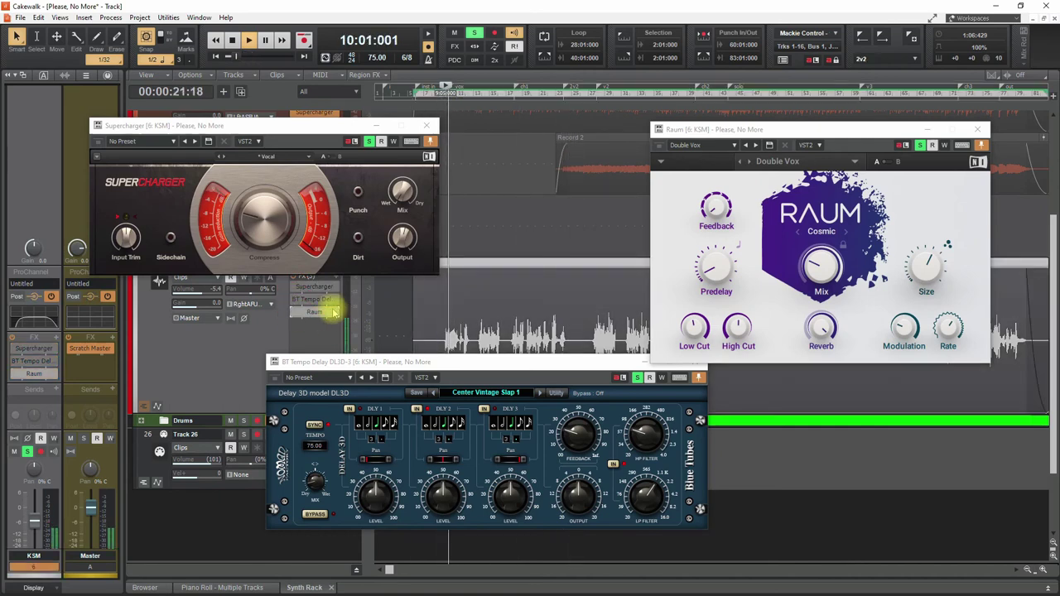
- During playback, select KSM's Supercharger, toggle BT Tempo Delay bypass, reposition windows, then stop playback
left_click(298, 287)
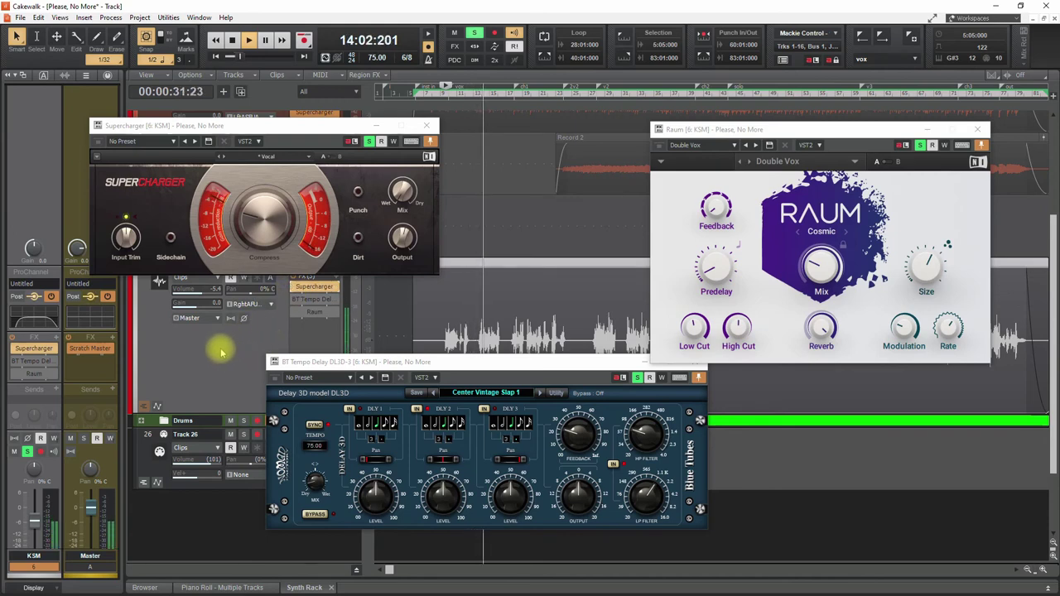
left_click(296, 305)
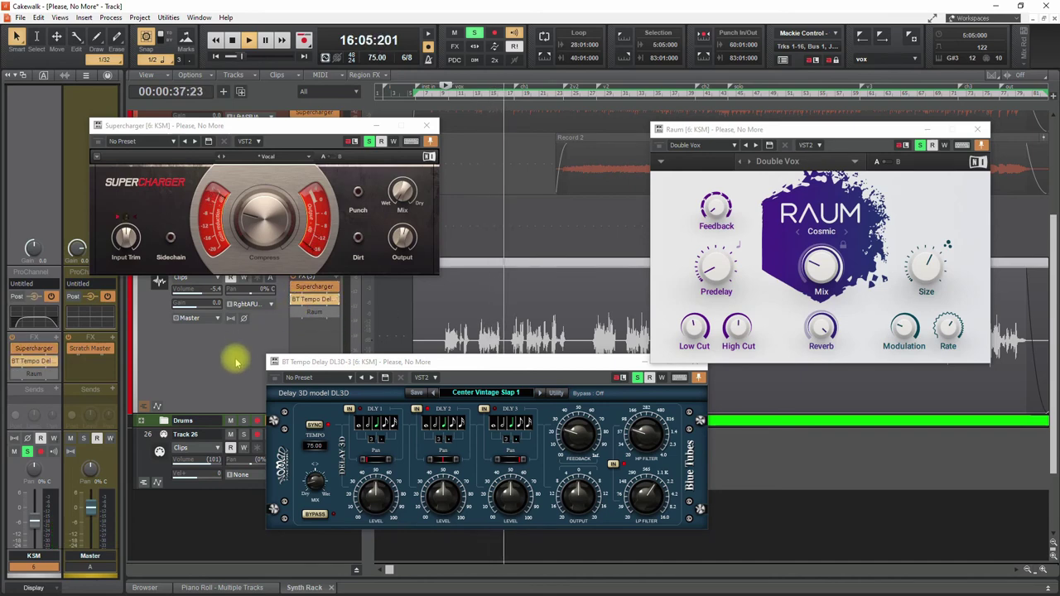
mouse_move(442, 362)
left_mouse_down()
mouse_move(453, 308)
mouse_move(459, 352)
left_mouse_up()
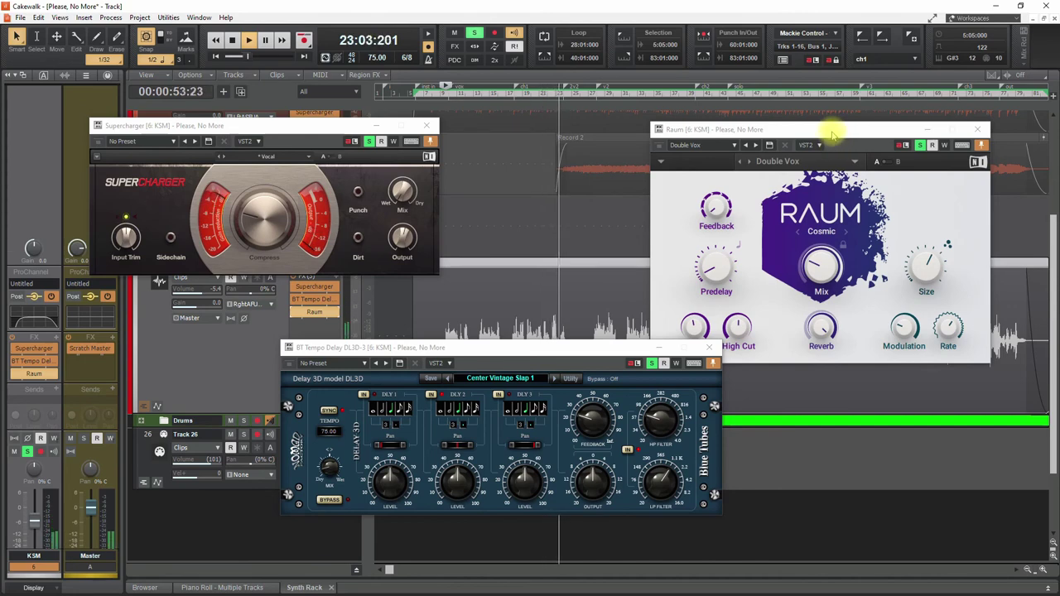
left_click_drag(830, 135, 703, 113)
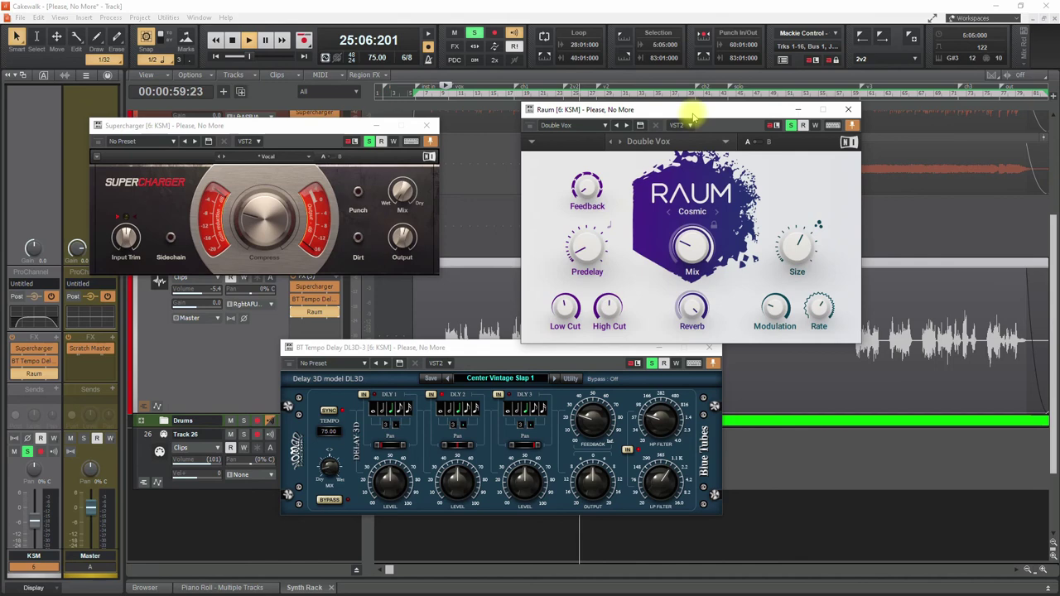
left_click_drag(690, 112, 736, 116)
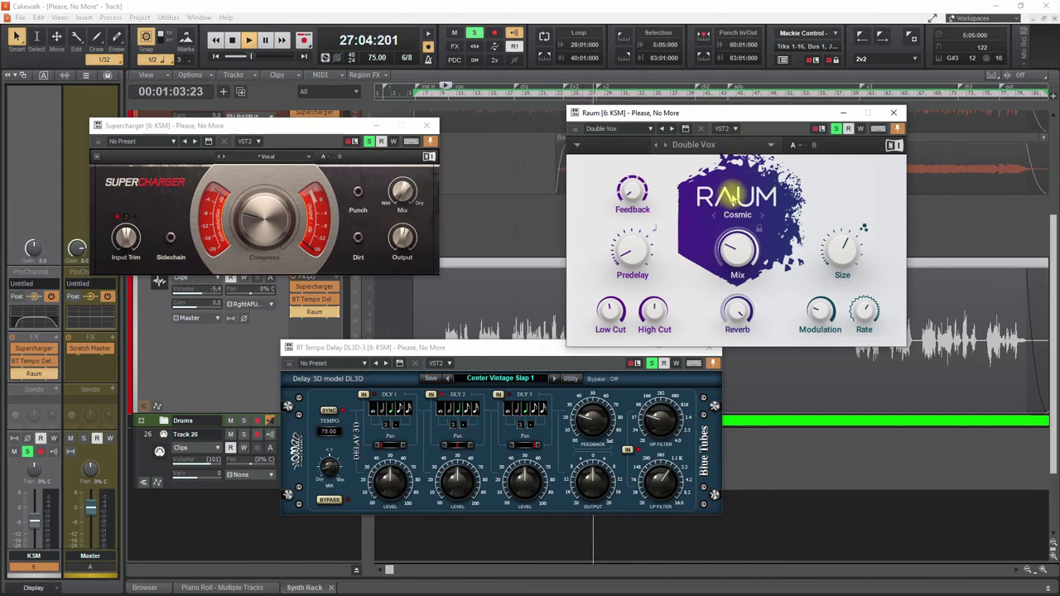
mouse_move(772, 248)
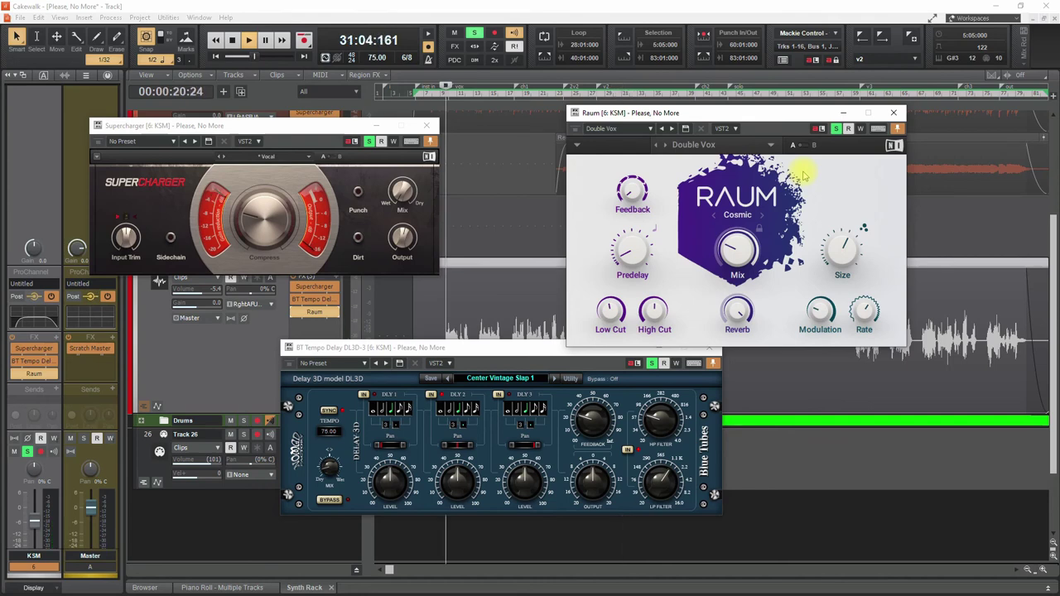
key("space")
- Close the Raum, BT Tempo Delay and Supercharger plugin windows
left_click(893, 112)
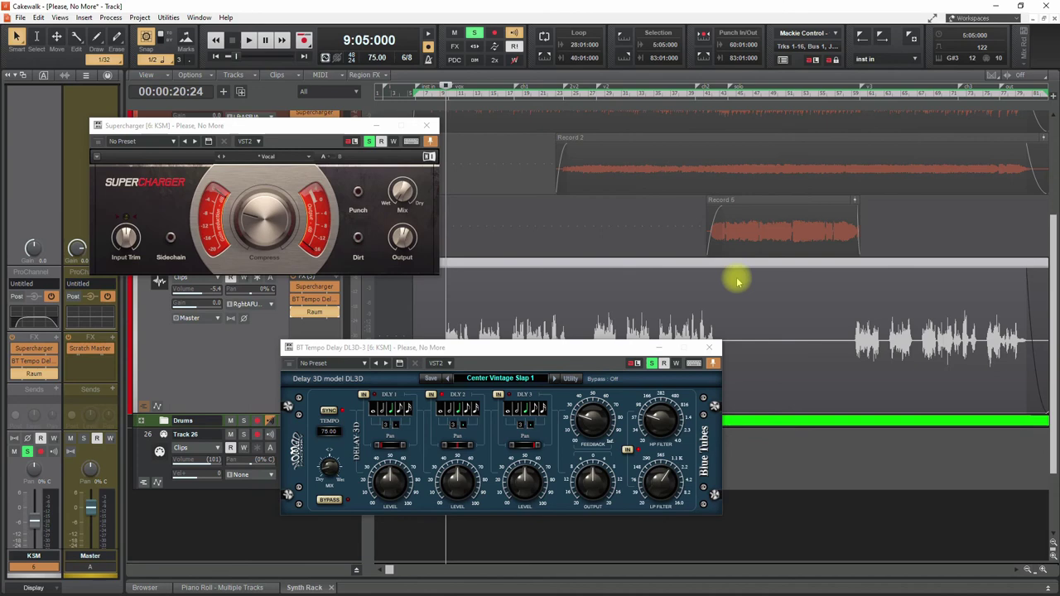
left_click(709, 347)
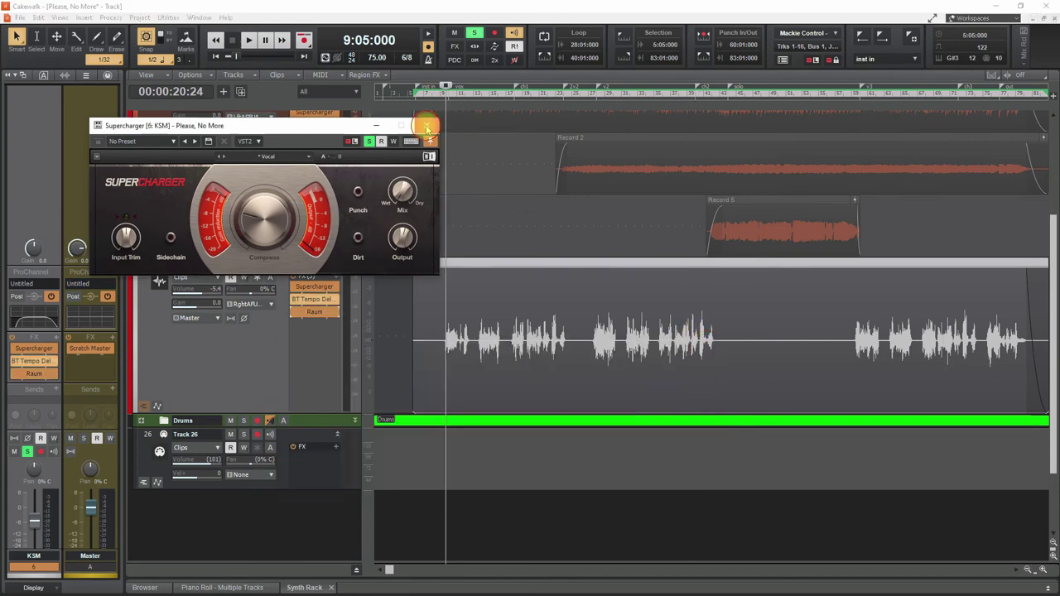
left_click(425, 125)
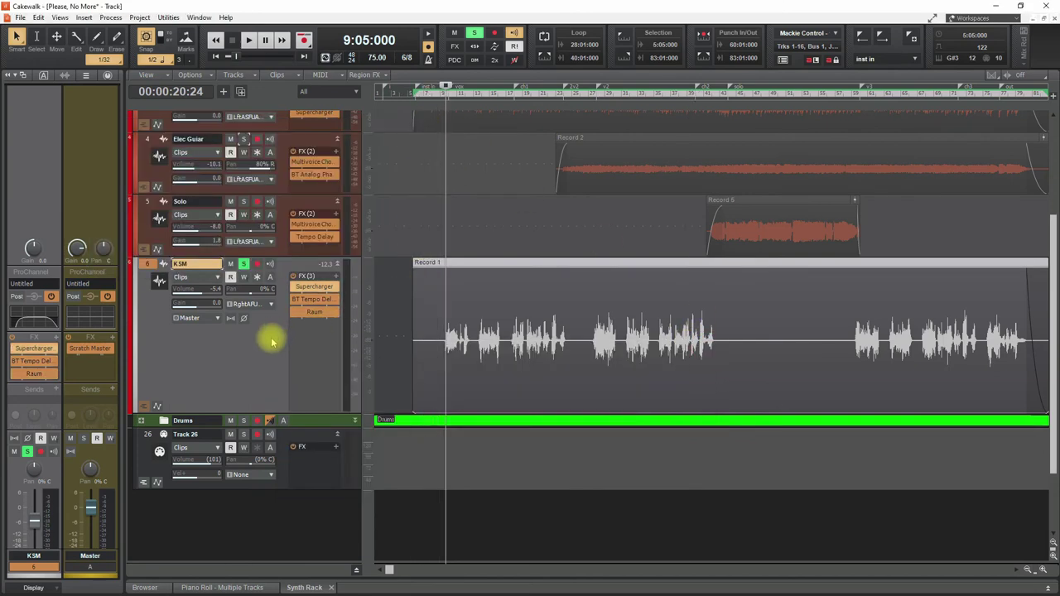
- Scroll the track view back to the top and open the Master bus Scratch Master
scroll(268, 334, "up", 4)
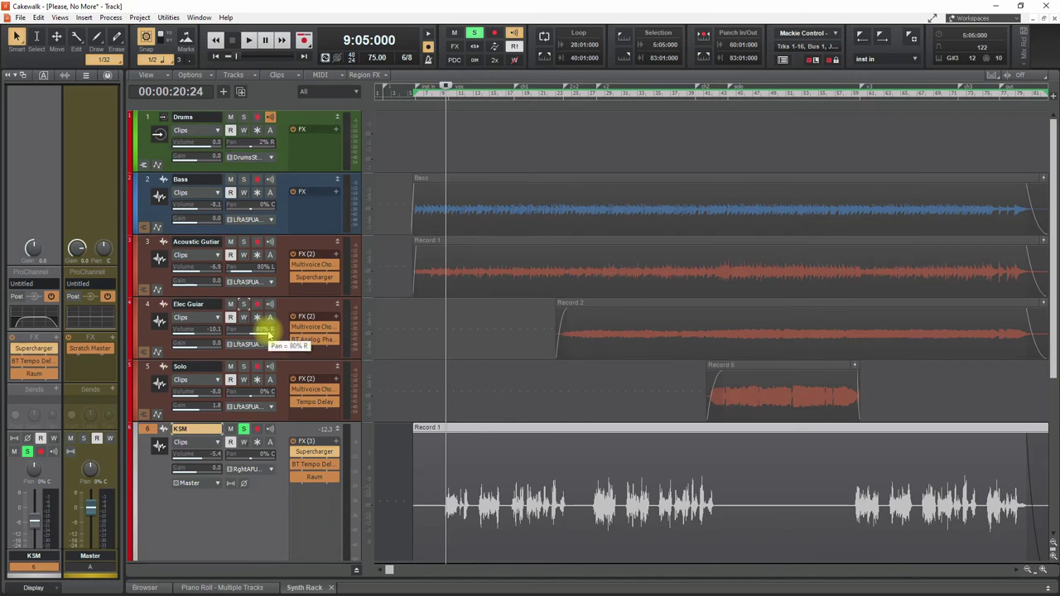
scroll(290, 284, "down", 5)
scroll(290, 291, "up", 5)
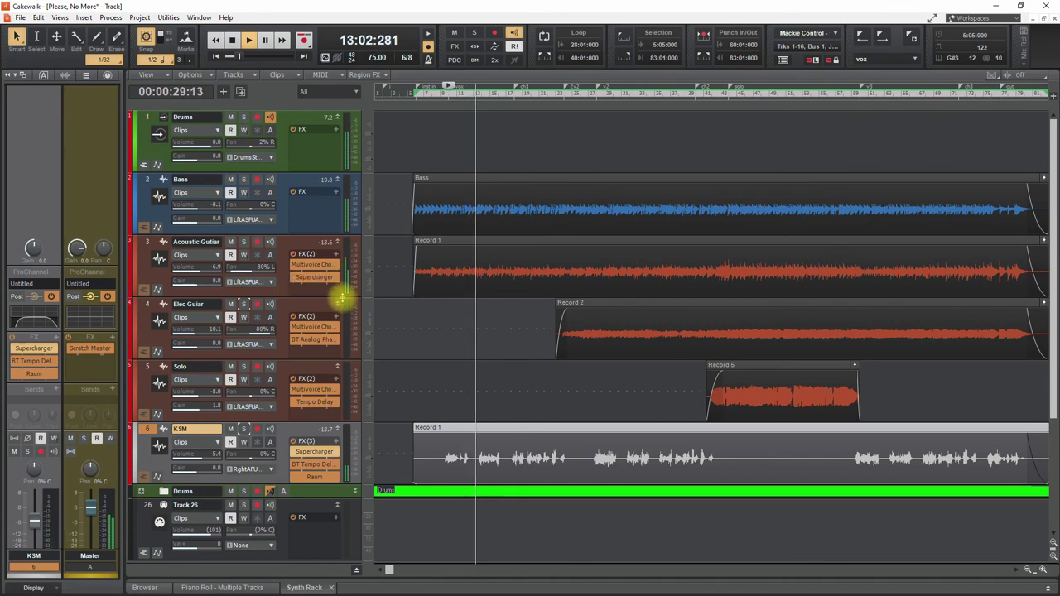
double_click(91, 349)
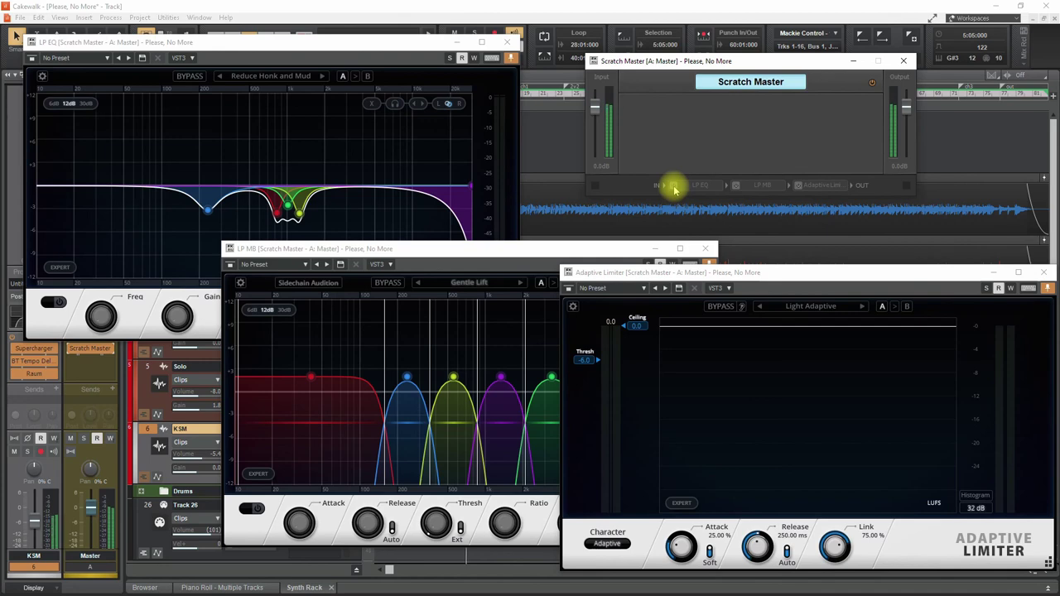
- Switch on Scratch Master's LP EQ stage and bring the LP MB window forward
left_click(674, 187)
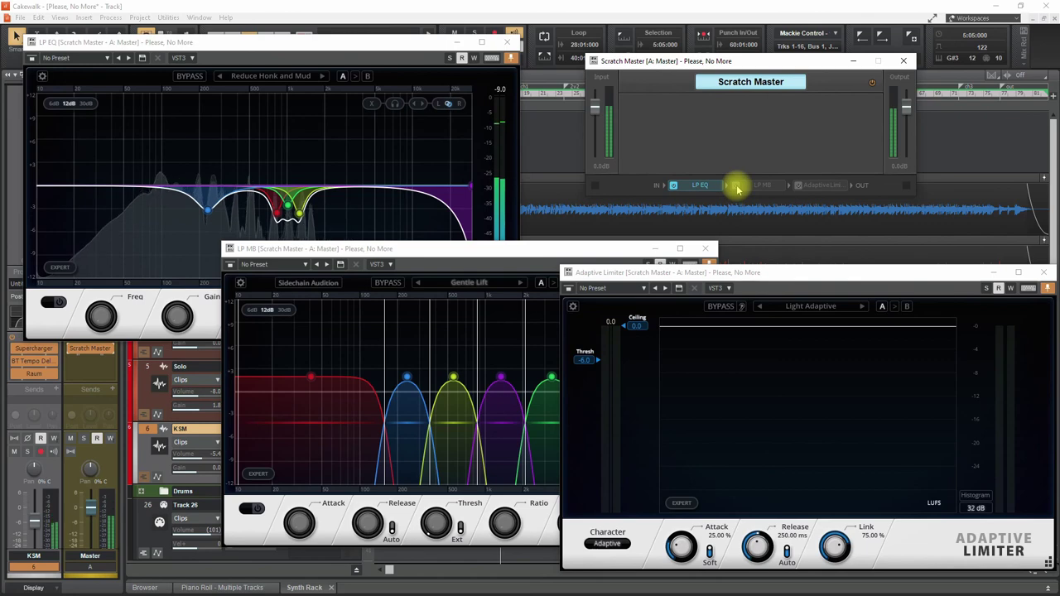
left_click(517, 253)
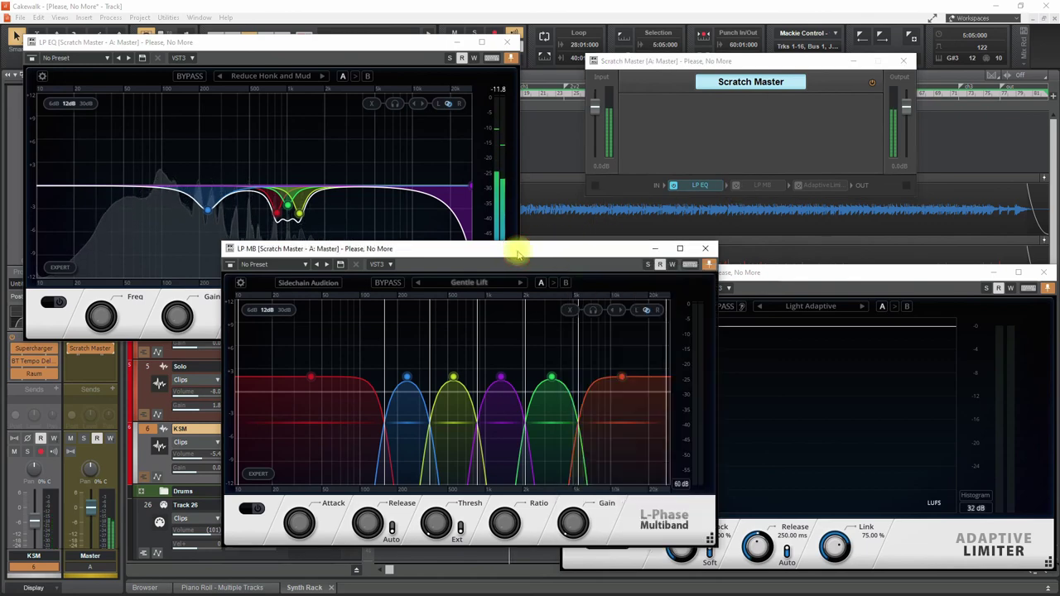
- Switch on the LP MB and Adaptive Limiter stages, then close the Adaptive Limiter window
left_click(736, 186)
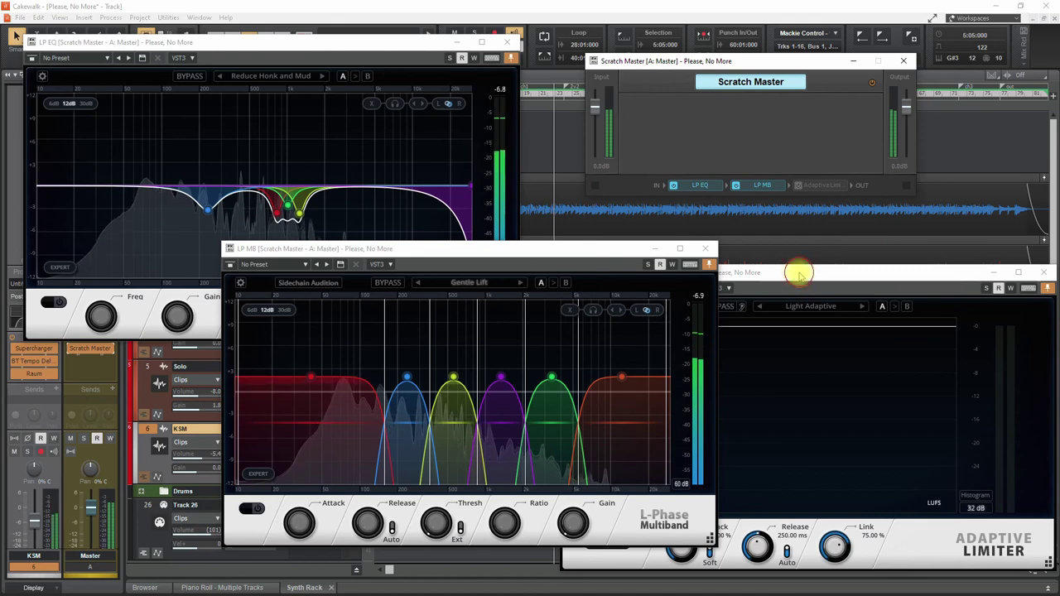
left_click(800, 278)
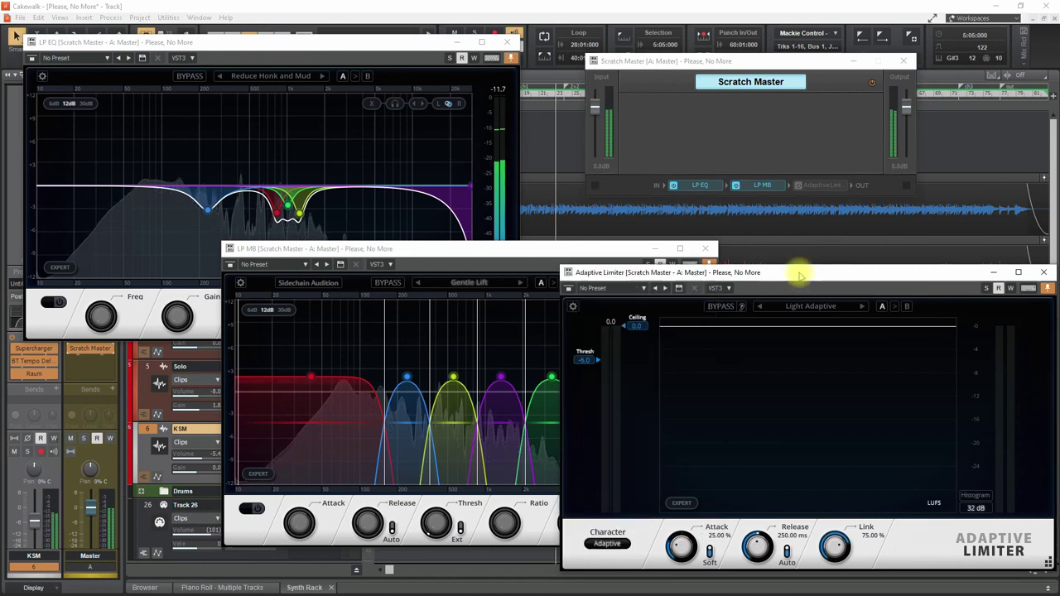
left_click(798, 185)
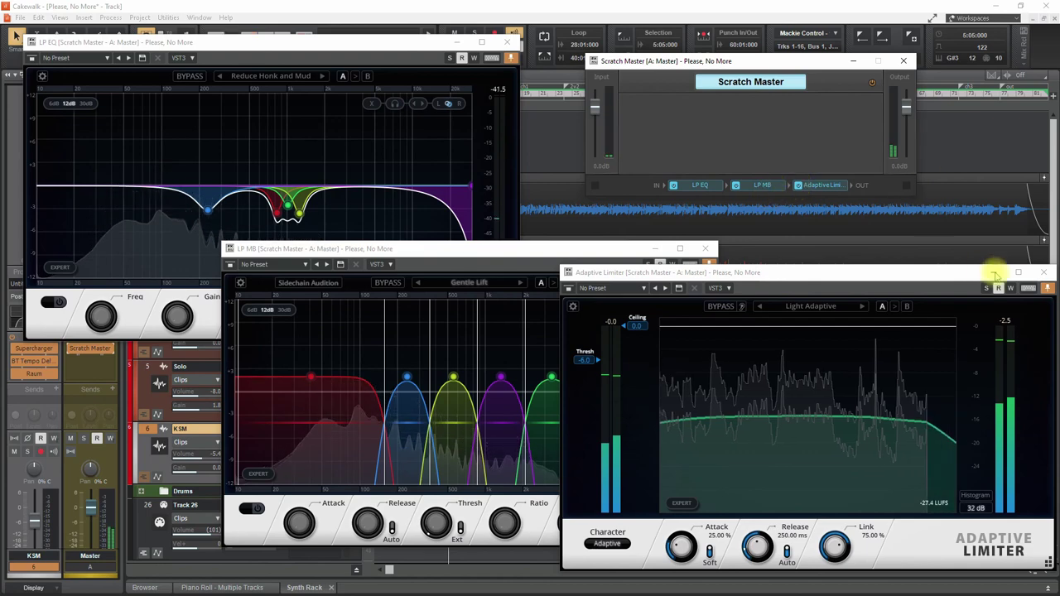
left_click(1041, 271)
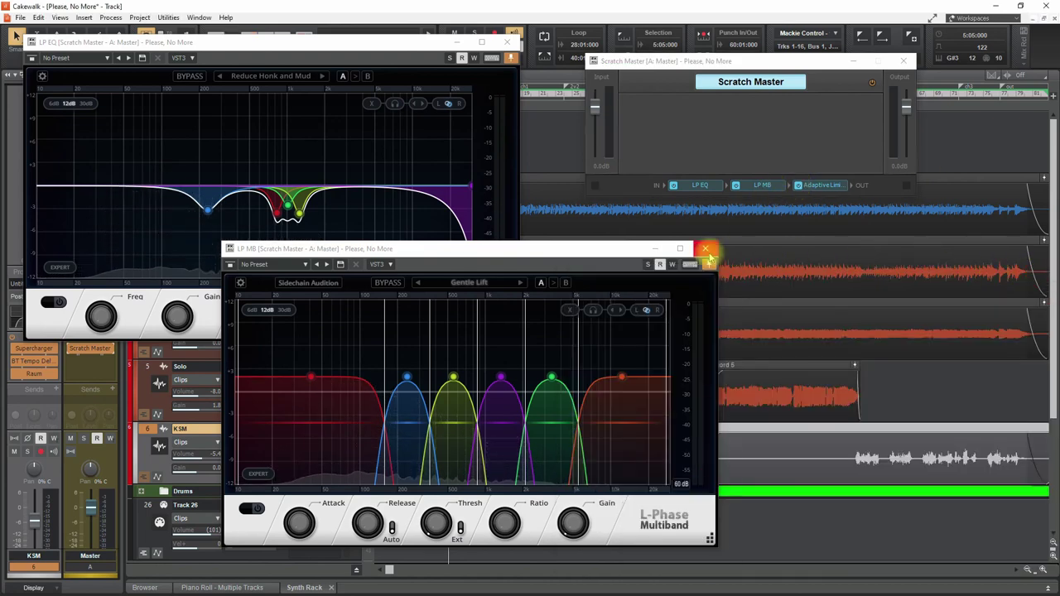
- Close the LP MB and LP EQ windows and play the mastered mix
left_click(705, 248)
left_click(505, 43)
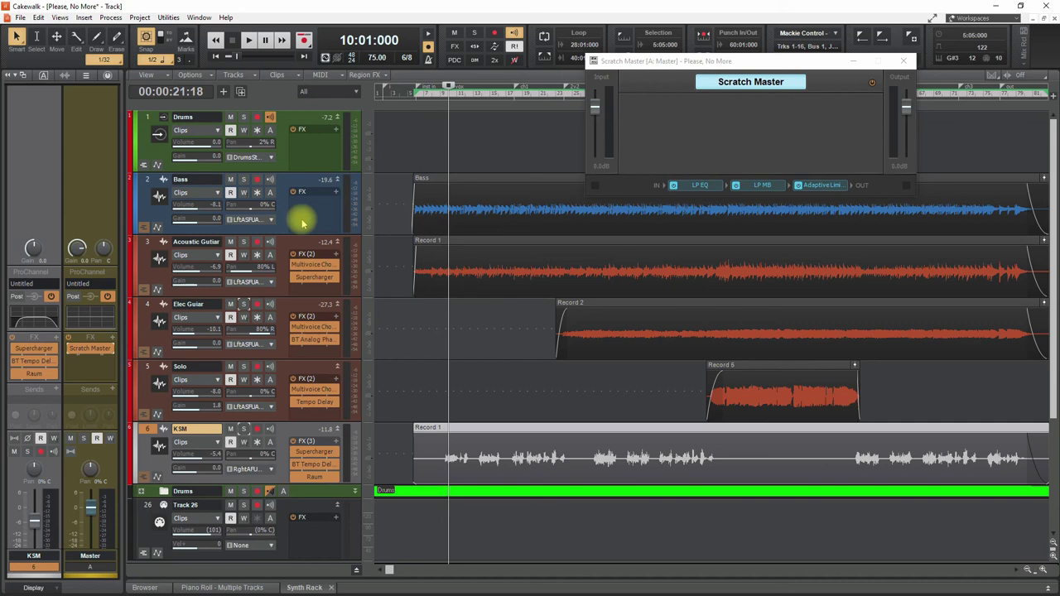
key("space")
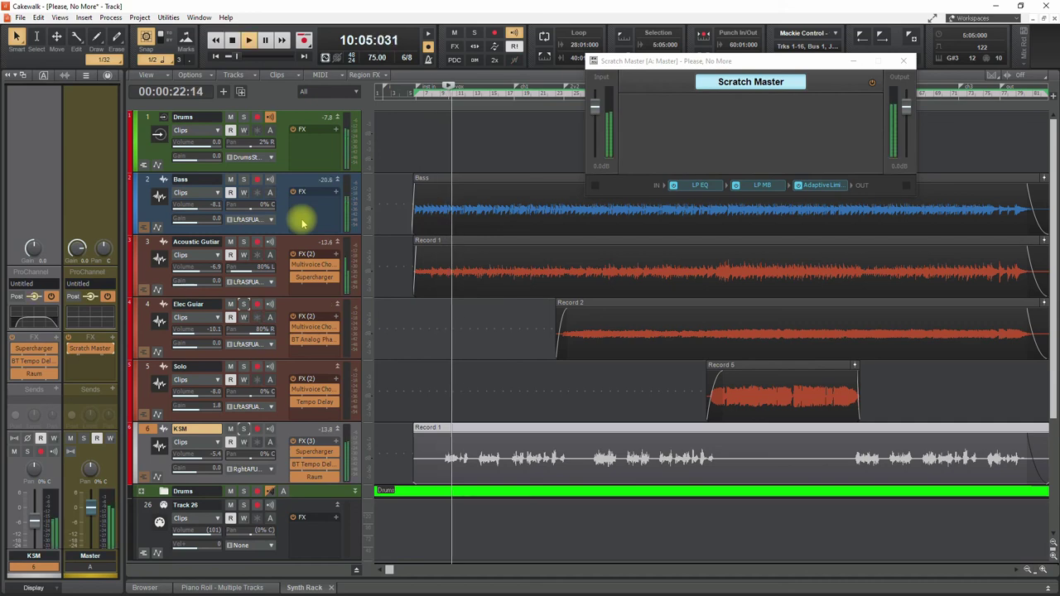